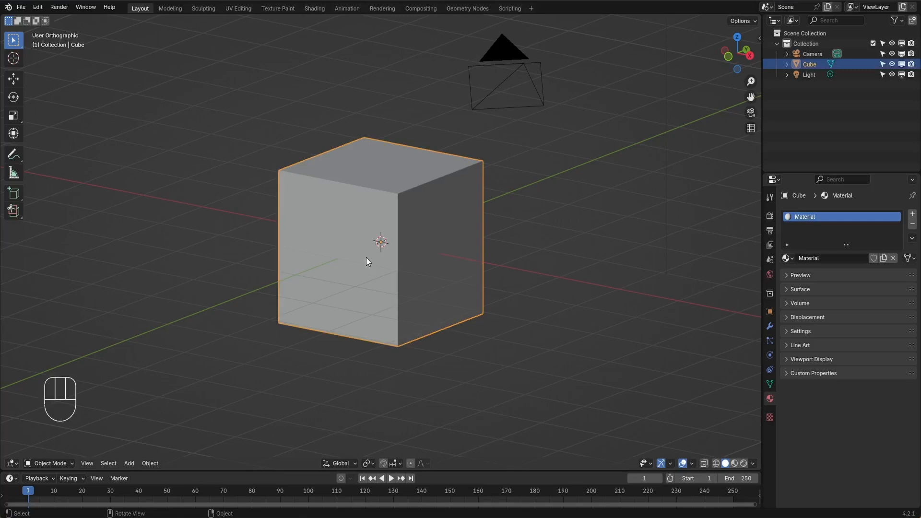
# Delete the default cube and add a Bézier curve at the origin, aligned in the top view
pyautogui.press('Delete')
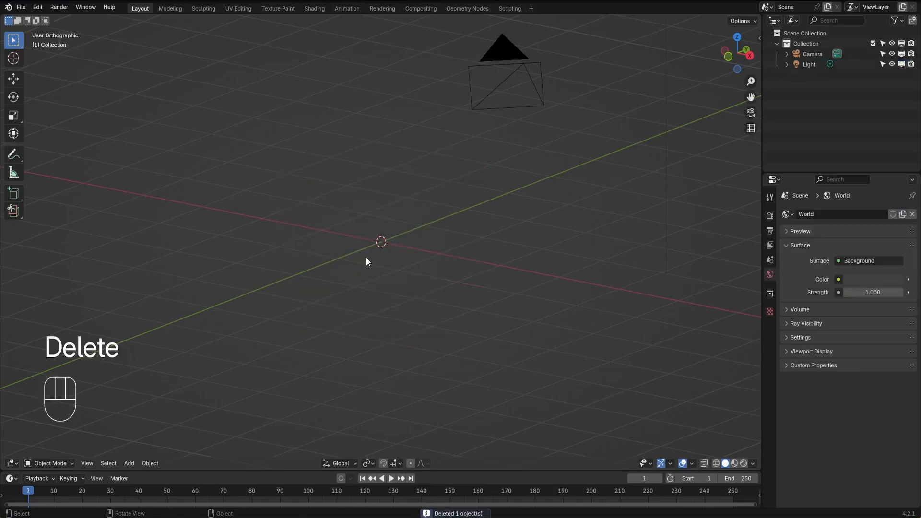
pyautogui.press('KP_7')
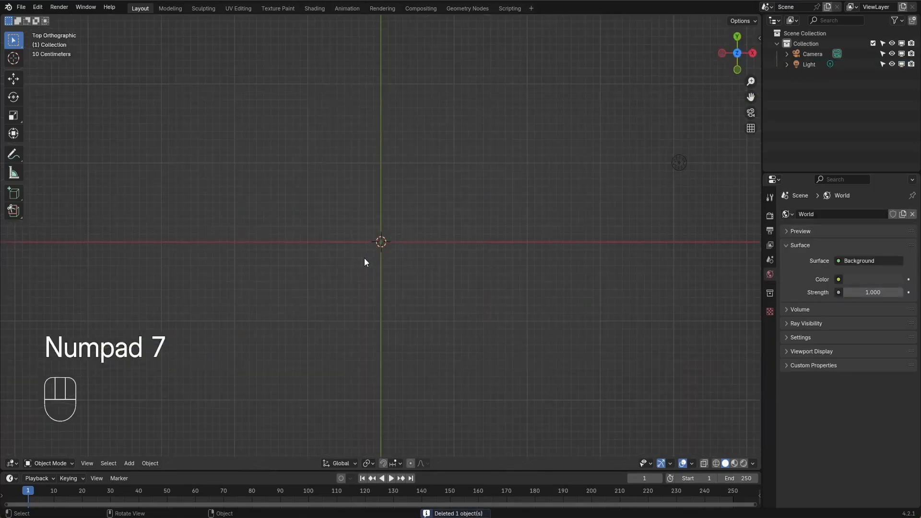
pyautogui.click(131, 463)
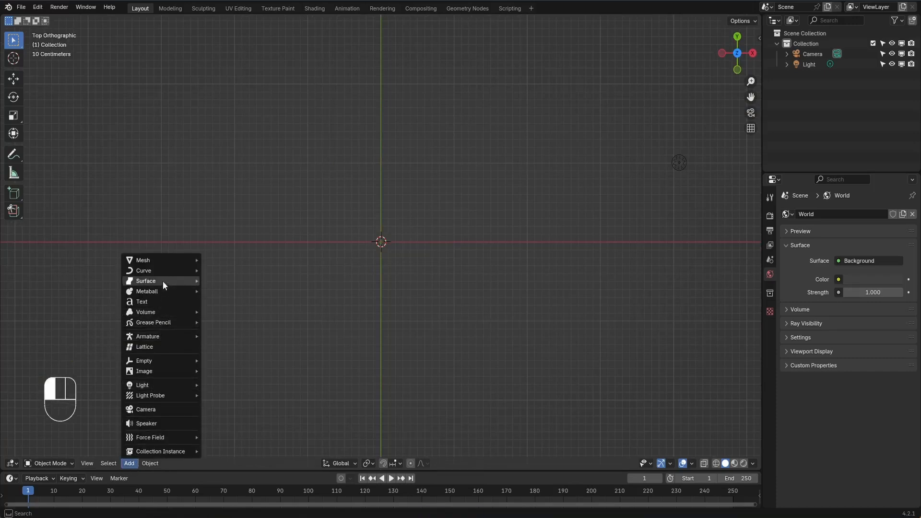
pyautogui.moveTo(165, 271)
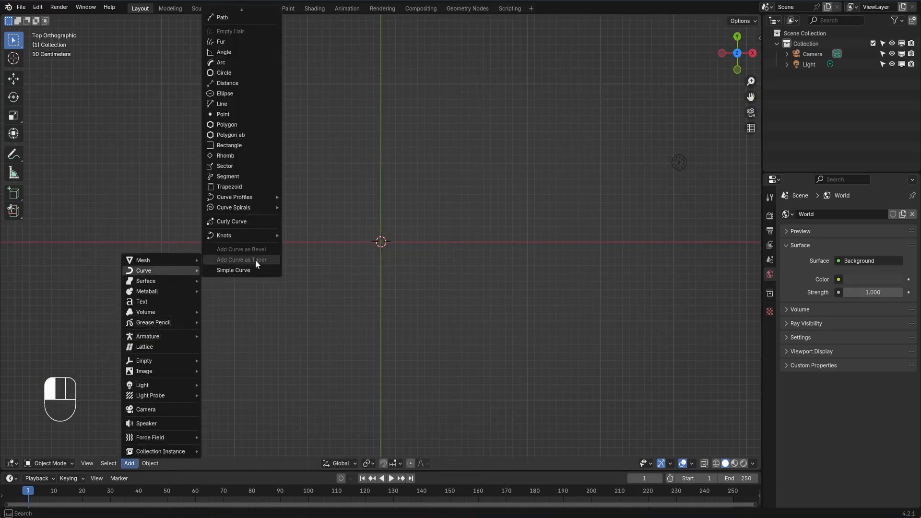
pyautogui.moveTo(233, 12)
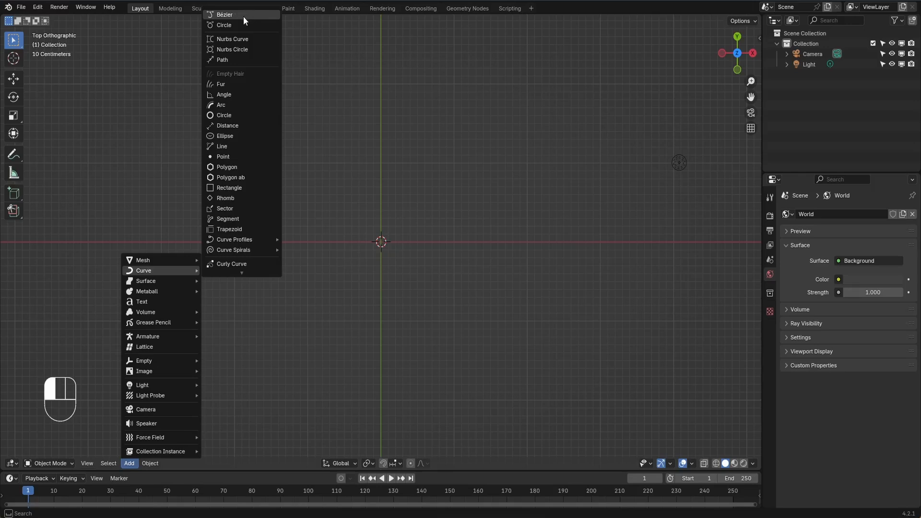
pyautogui.click(243, 15)
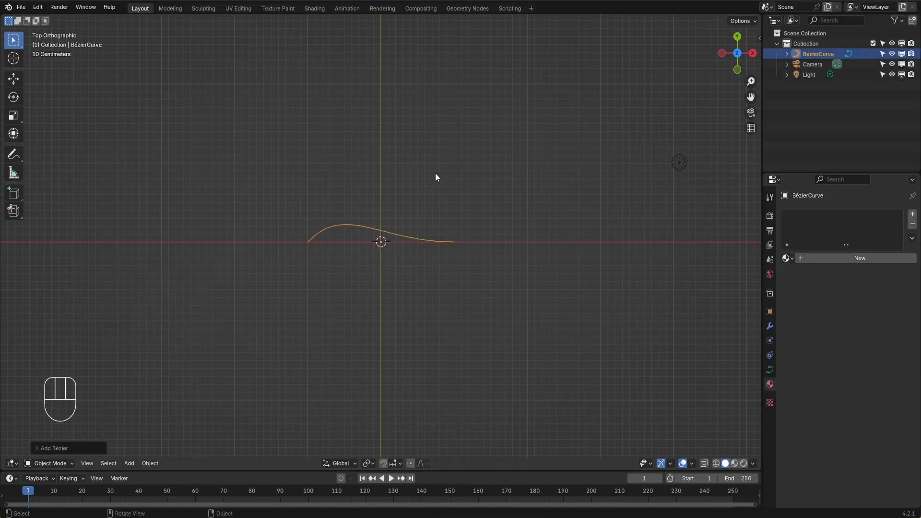
# Flatten all control points and handles of the Bézier curve into a straight line by scaling them to 0 along Y
pyautogui.press('Tab')
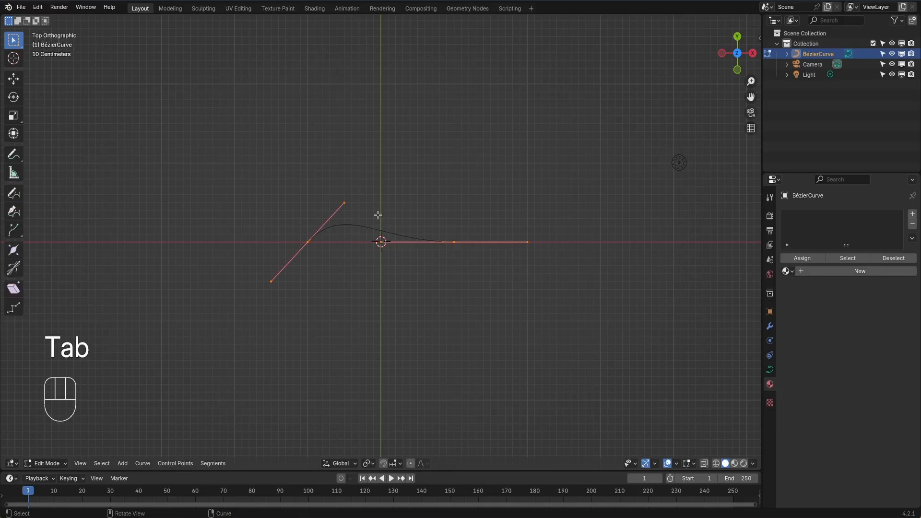
pyautogui.press('a')
pyautogui.press('s')
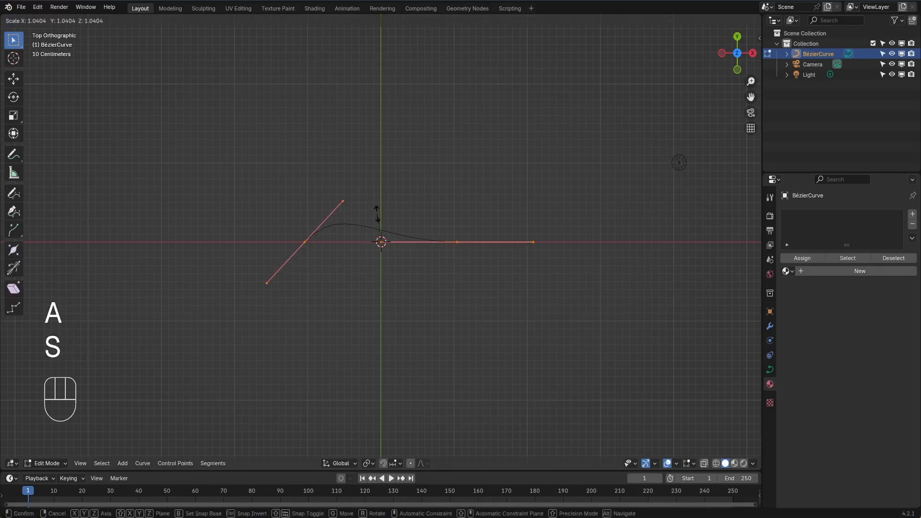
pyautogui.press('y')
pyautogui.press('0')
pyautogui.click(377, 212)
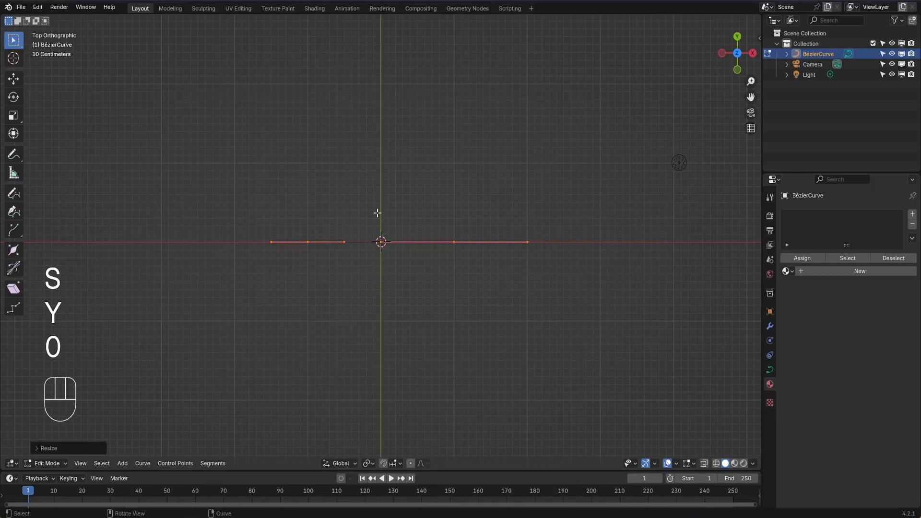
# Scale the handles of the curve's left control point to about twice their length, matching the handles of the right point
pyautogui.click(308, 242)
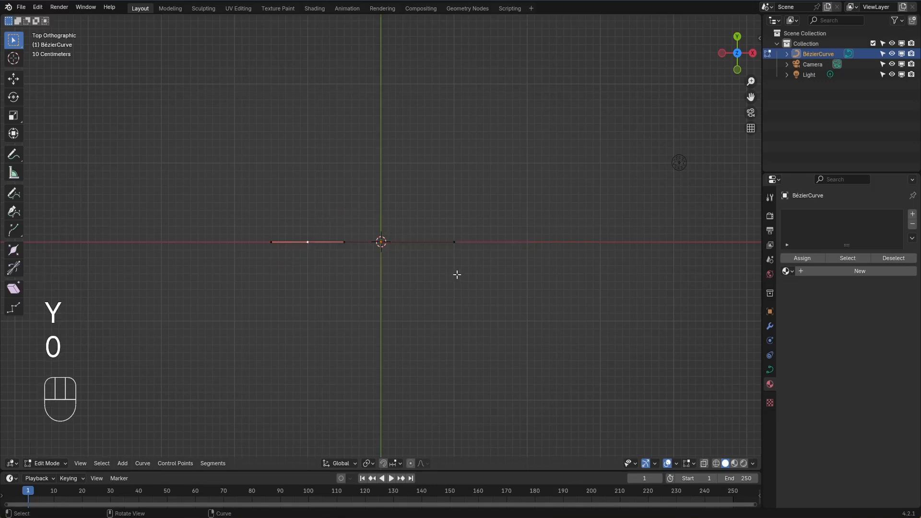
pyautogui.press('s')
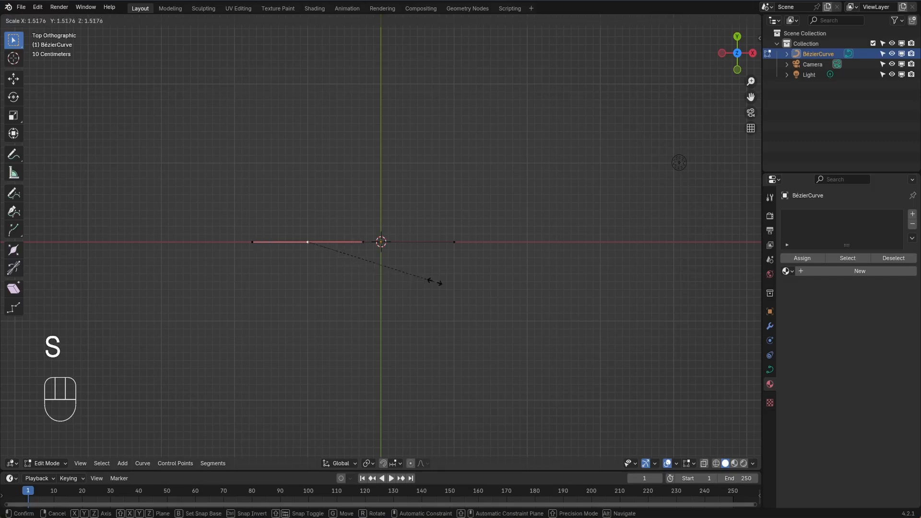
pyautogui.click(474, 281)
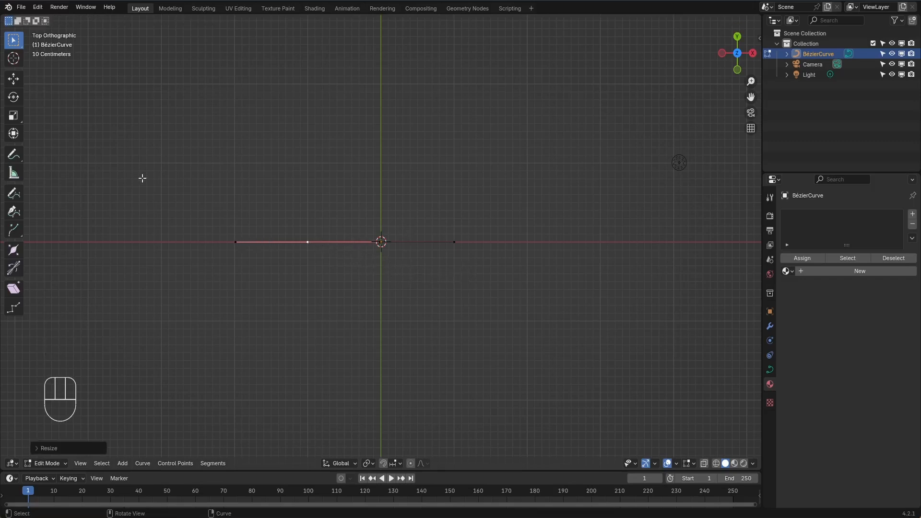
# Move the whole straight curve -0.2 m along Y
pyautogui.press('a')
pyautogui.click(14, 79)
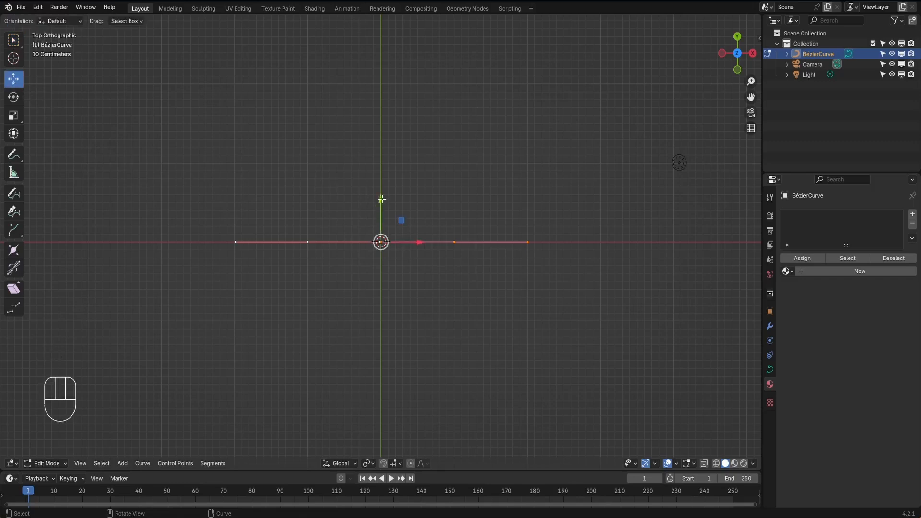
pyautogui.moveTo(381, 200); pyautogui.dragTo(380, 218)
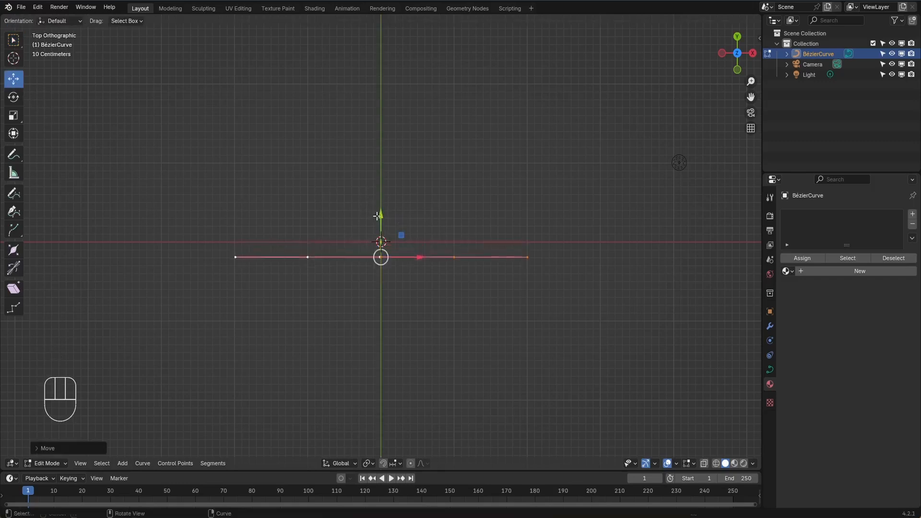
pyautogui.click(47, 447)
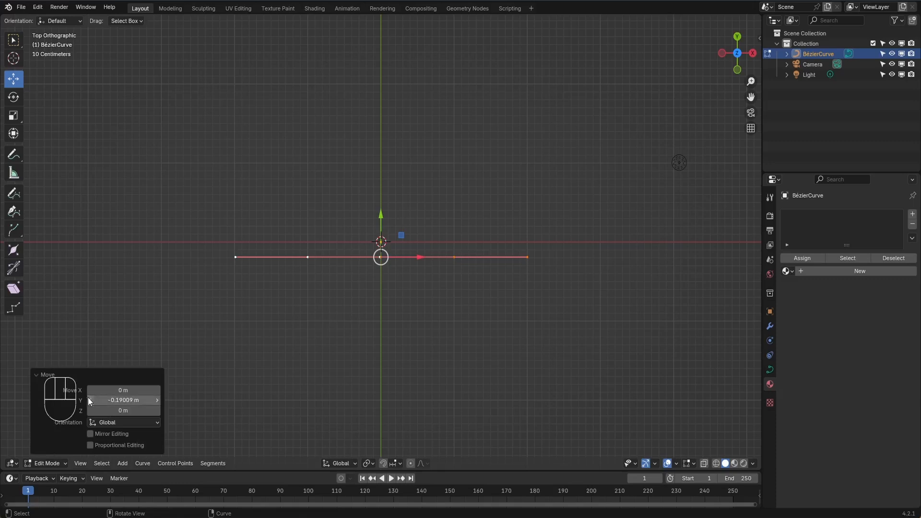
pyautogui.click(128, 400)
pyautogui.write('-.2')
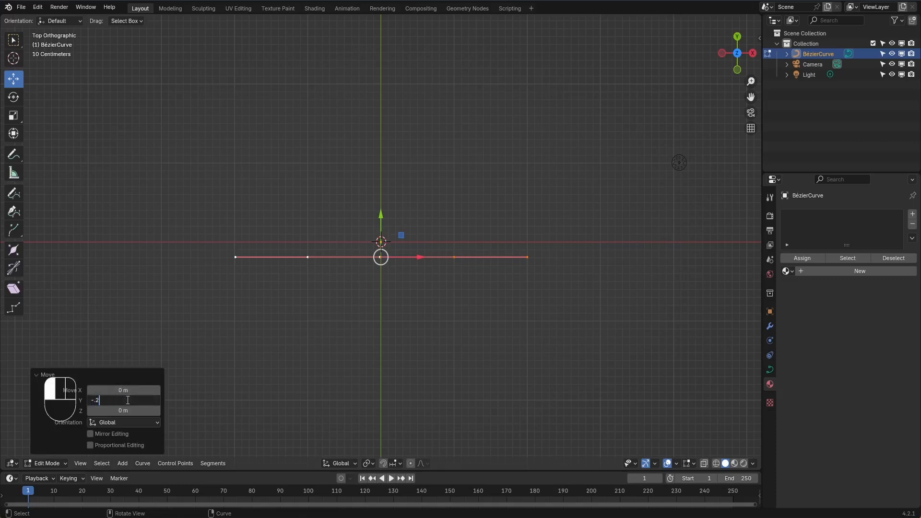
pyautogui.press('Return')
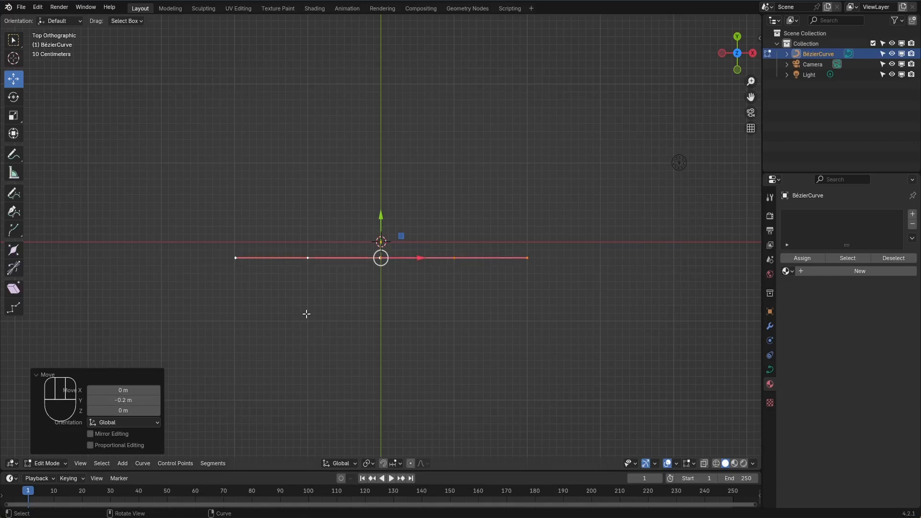
# Duplicate the straight curve and offset the copy 0.4 m along Y
pyautogui.hotkey('shift', 'd')
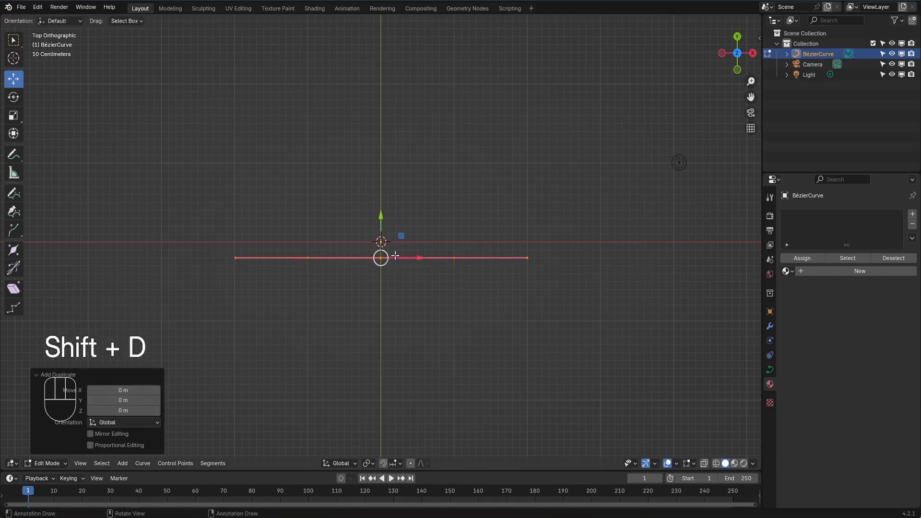
pyautogui.press('y')
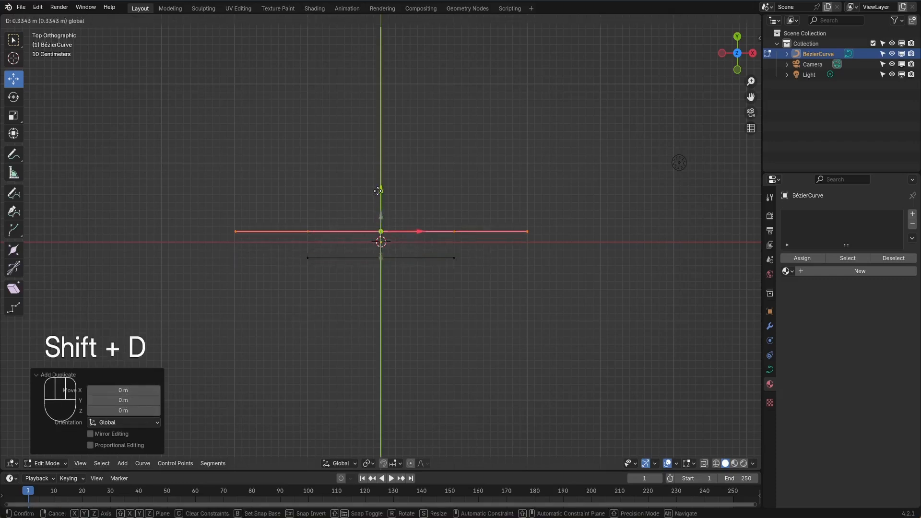
pyautogui.click(378, 186)
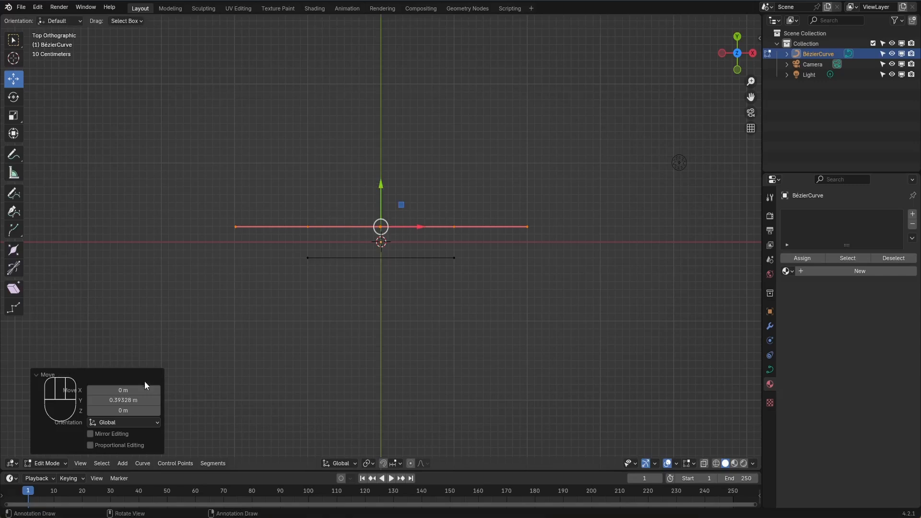
pyautogui.click(132, 400)
pyautogui.press('BackSpace')
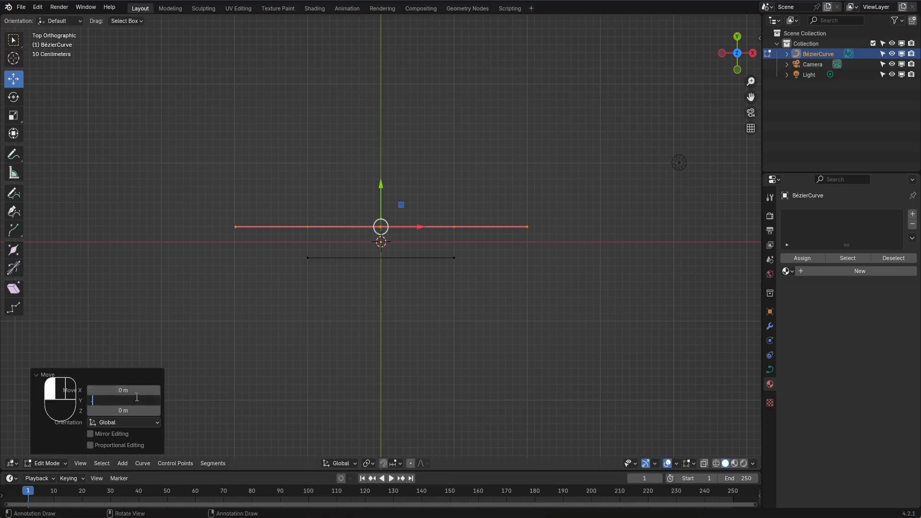
pyautogui.write('.4')
pyautogui.press('Return')
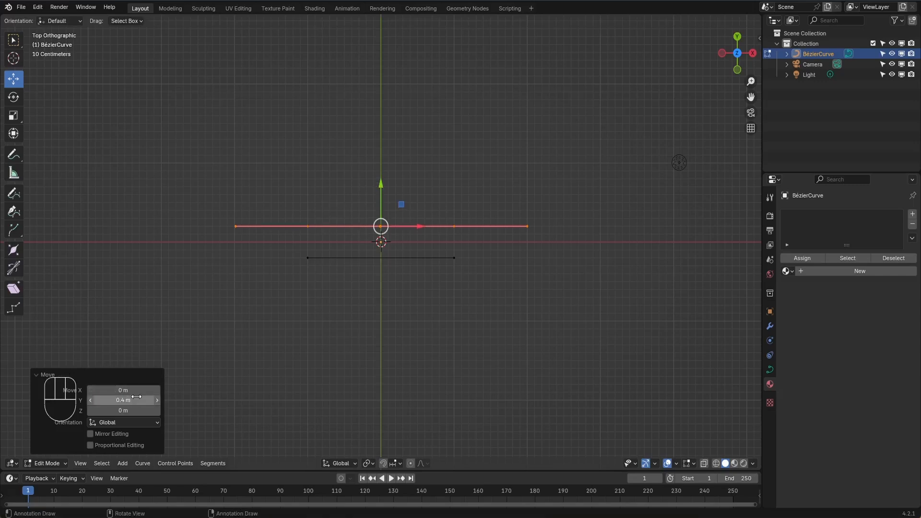
# Rotate the right end points of both curves together by 180° about the X axis so that the strands cross
pyautogui.click(231, 343)
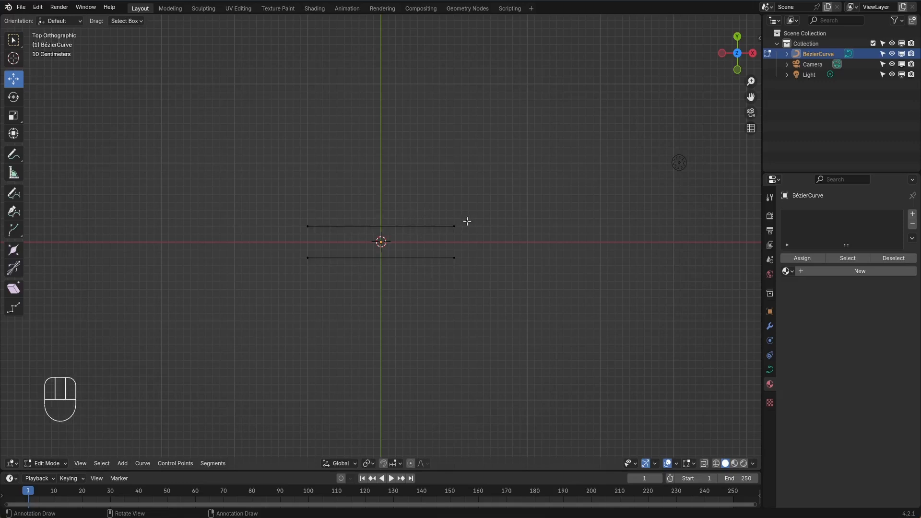
pyautogui.moveTo(433, 196); pyautogui.dragTo(475, 284)
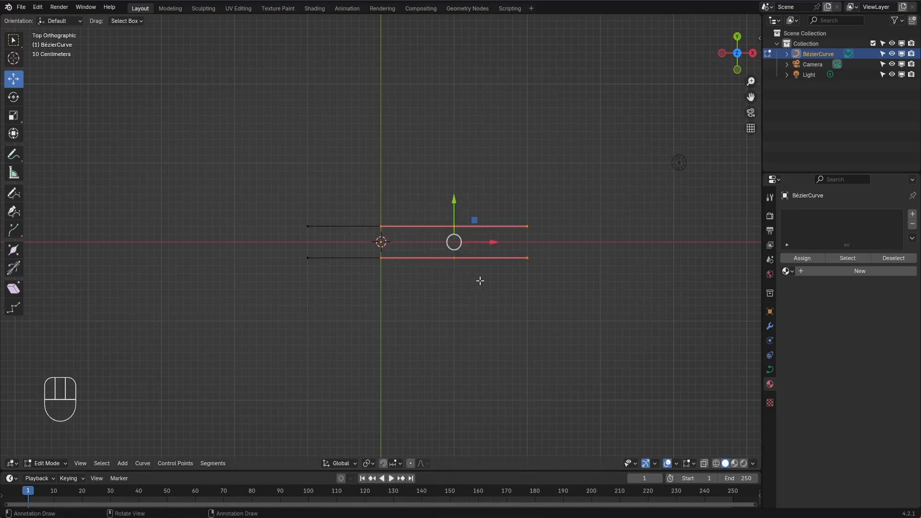
pyautogui.press('r')
pyautogui.press('x')
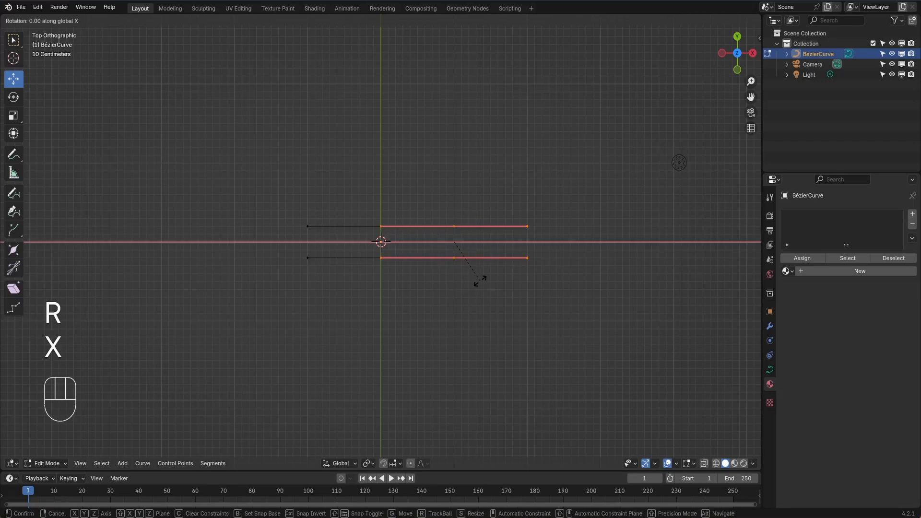
pyautogui.write('1')
pyautogui.write('80')
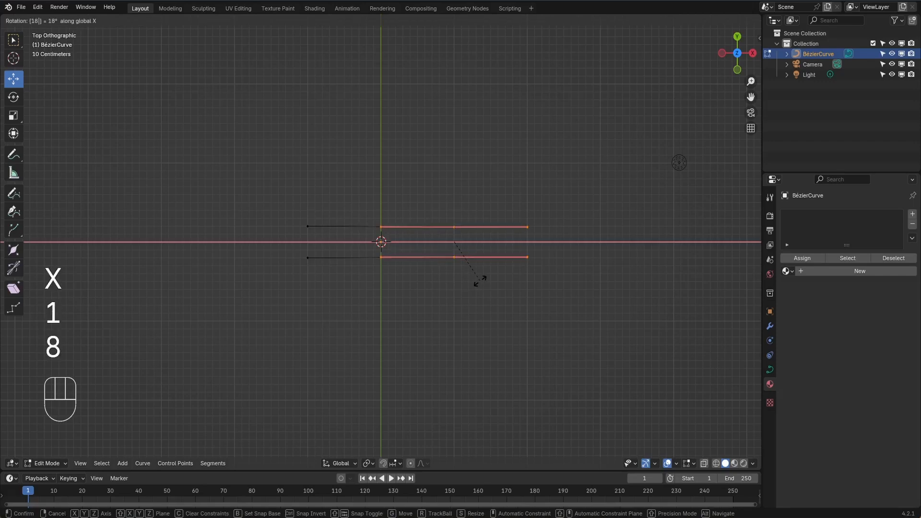
pyautogui.click(480, 281)
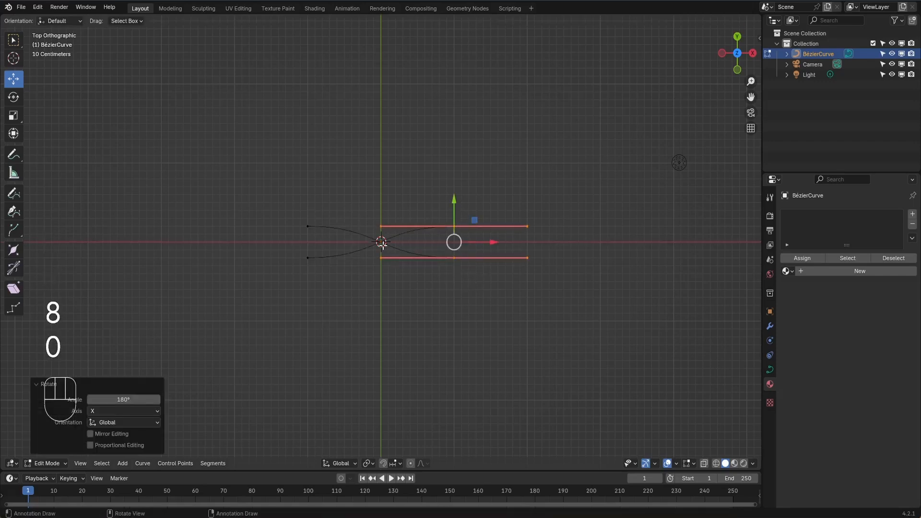
# Lower the two inner handles of the strand running from lower left to upper right by about 0.1 m along Z
pyautogui.click(455, 180)
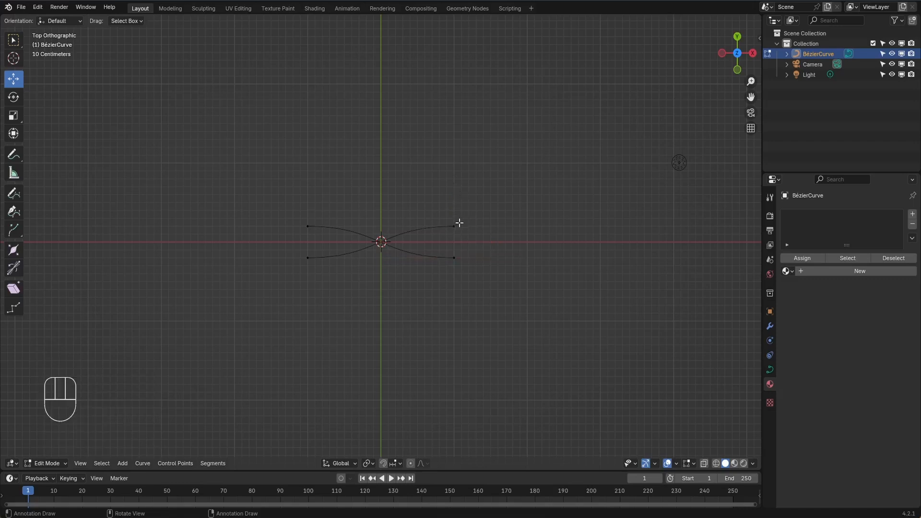
pyautogui.click(456, 226)
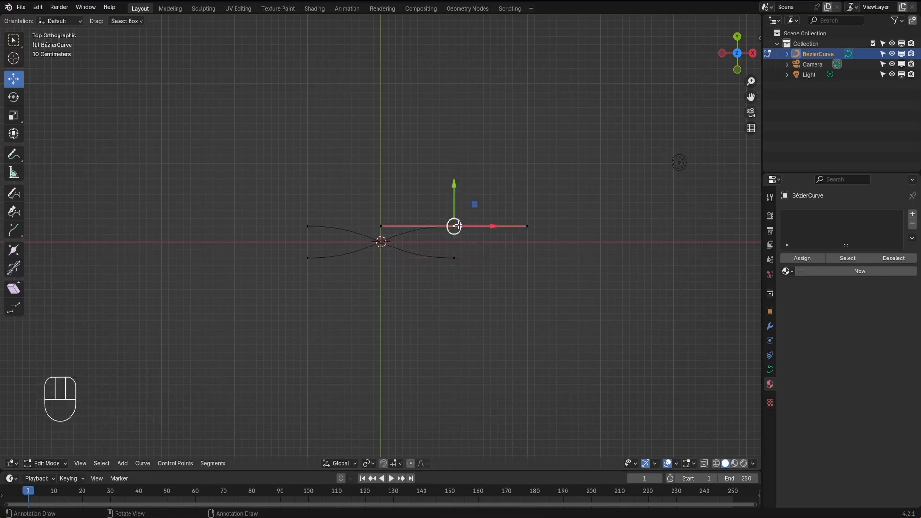
pyautogui.keyDown('shift'); pyautogui.click(308, 258); pyautogui.keyUp('shift')
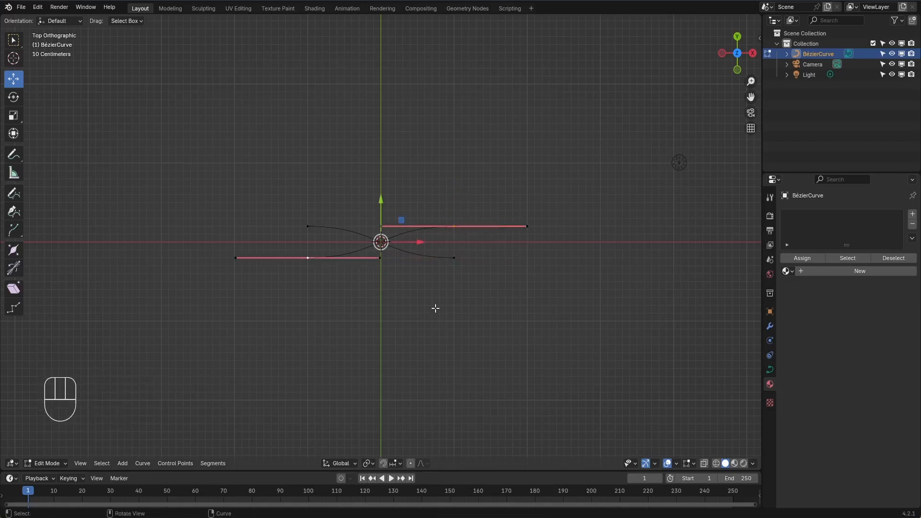
pyautogui.press('KP_1')
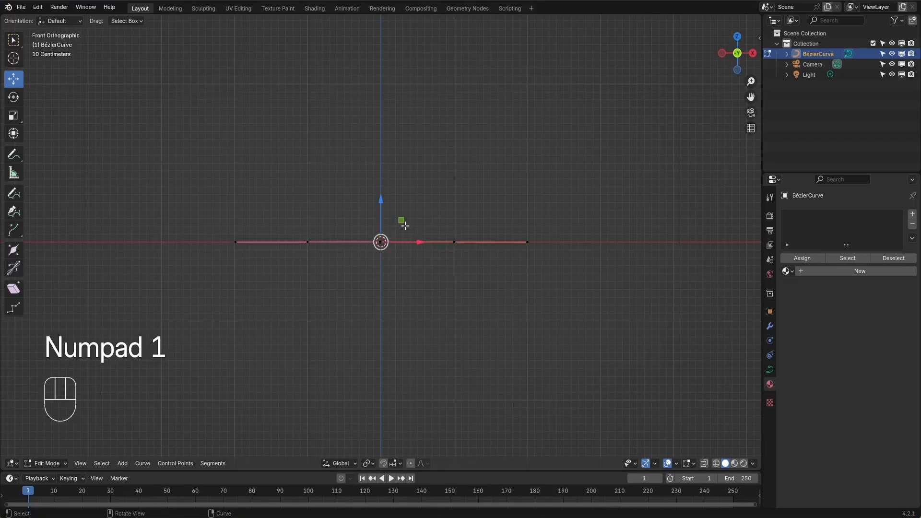
pyautogui.moveTo(413, 210); pyautogui.dragTo(427, 281, button='middle')
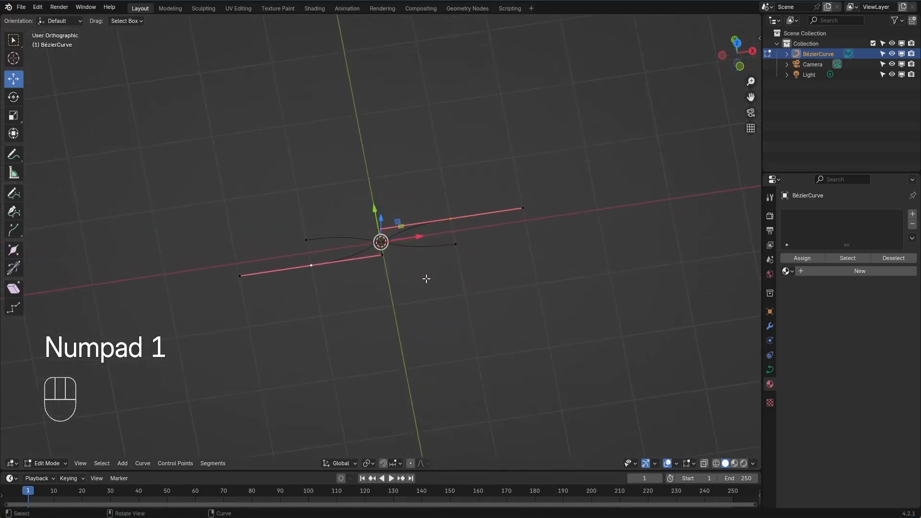
pyautogui.press('KP_7')
pyautogui.moveTo(356, 185); pyautogui.dragTo(396, 287)
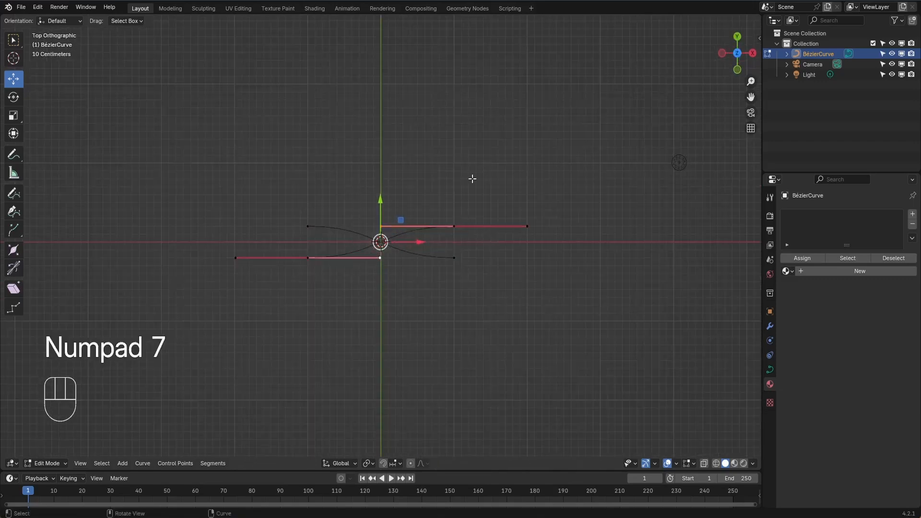
pyautogui.press('KP_1')
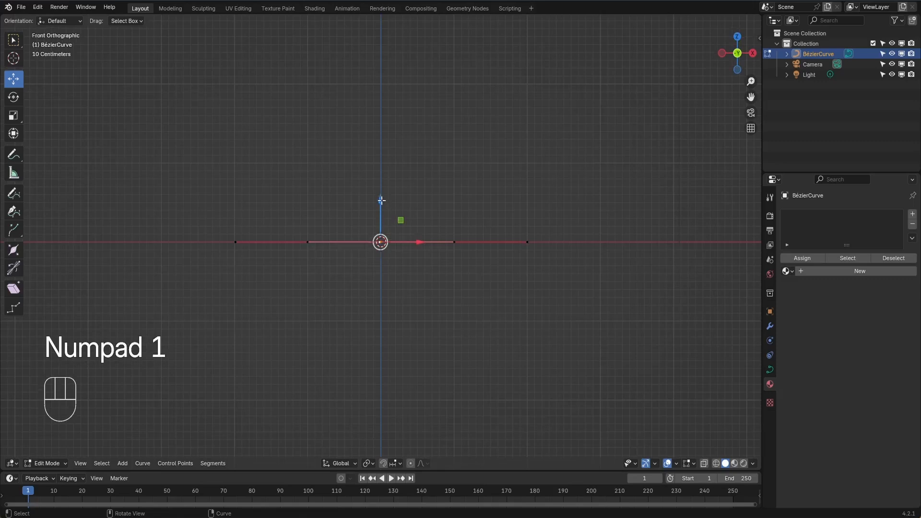
pyautogui.moveTo(380, 200); pyautogui.dragTo(381, 212)
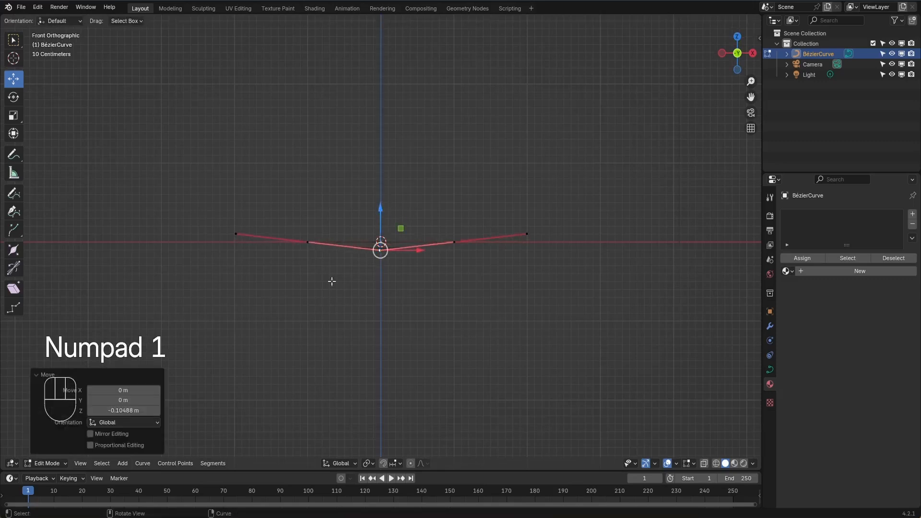
# Set the Z move of the lowered inner handles to exactly -0.1 m and deselect them
pyautogui.click(135, 411)
pyautogui.write('-')
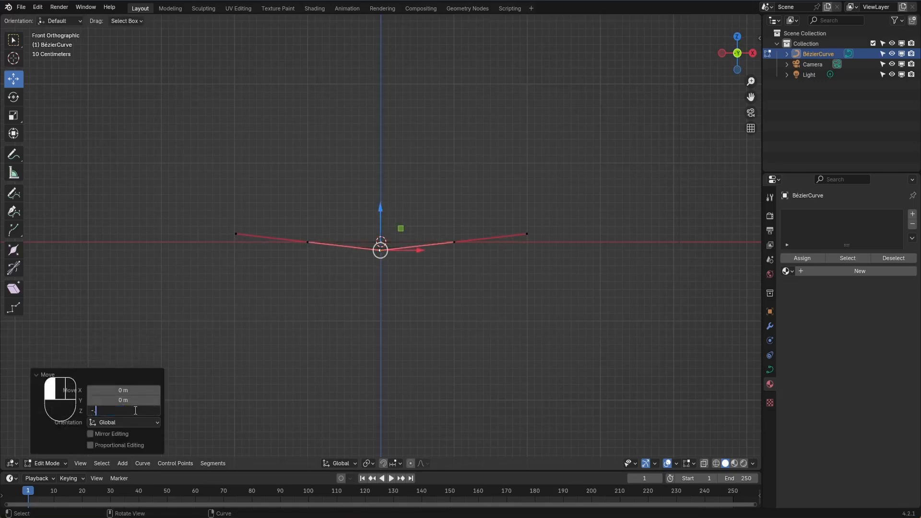
pyautogui.write('.1')
pyautogui.press('Return')
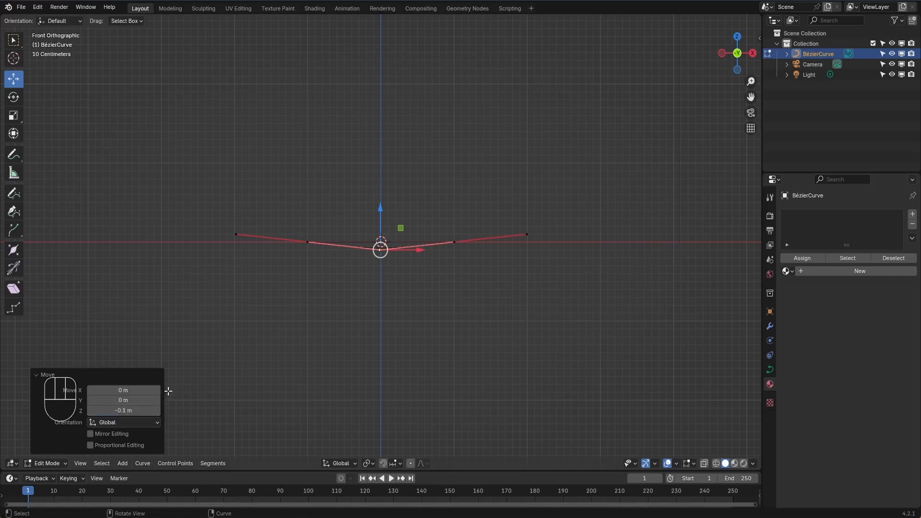
pyautogui.click(236, 331)
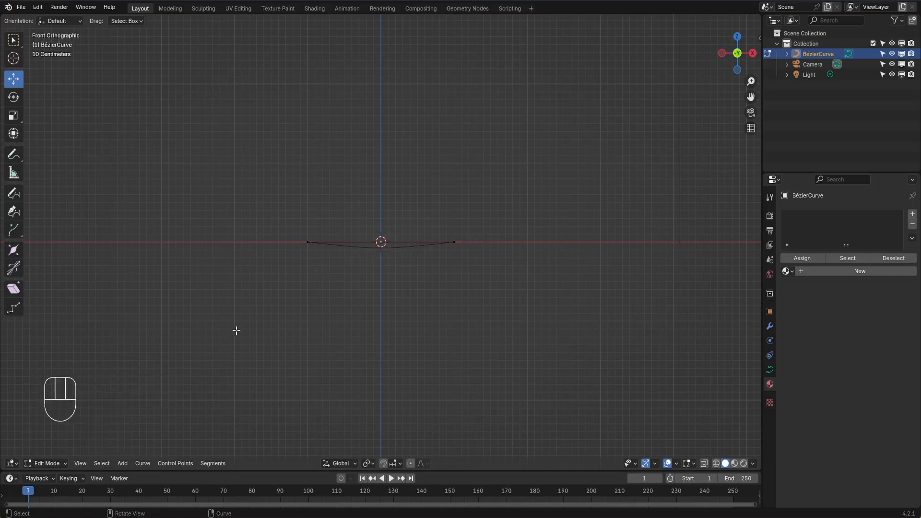
# Raise the two inner handles of the strand running from upper left to lower right by 0.1 m along Z
pyautogui.press('KP_7')
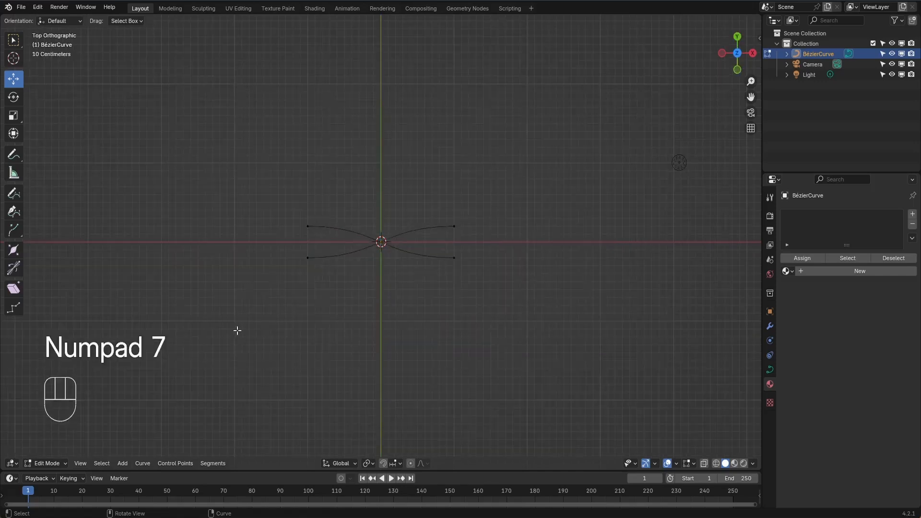
pyautogui.click(307, 225)
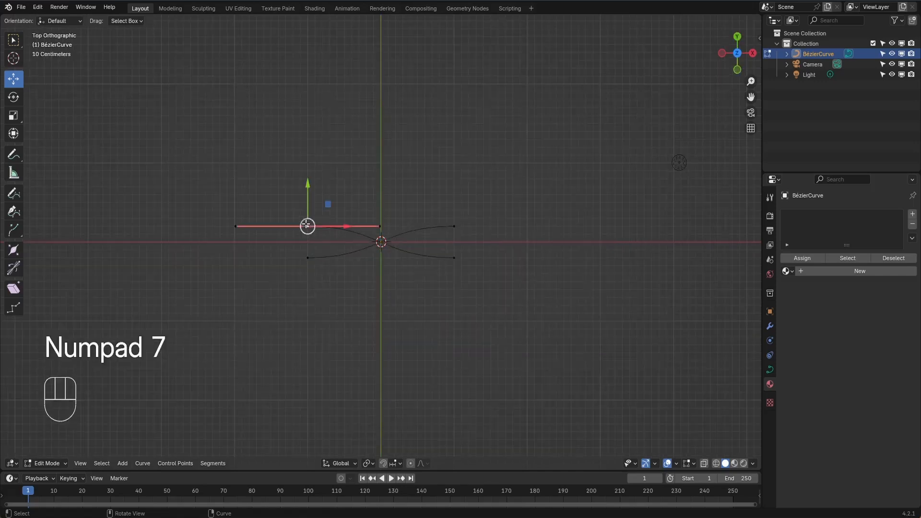
pyautogui.keyDown('shift'); pyautogui.click(464, 263); pyautogui.keyUp('shift')
pyautogui.moveTo(359, 188); pyautogui.dragTo(394, 293)
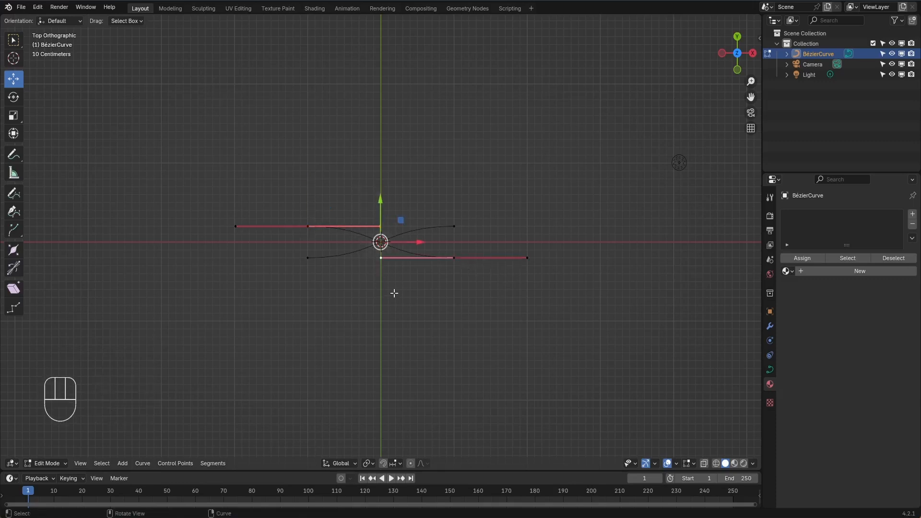
pyautogui.press('KP_1')
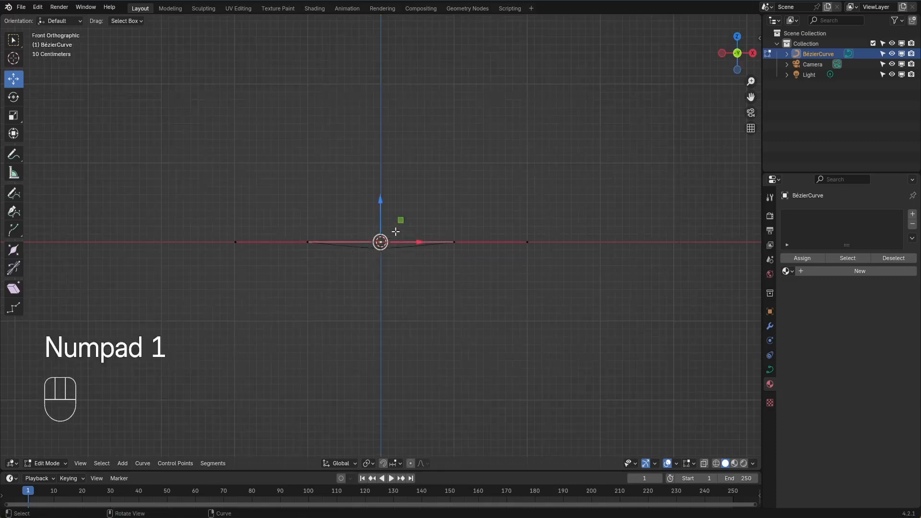
pyautogui.moveTo(377, 206); pyautogui.dragTo(380, 192)
pyautogui.click(133, 411)
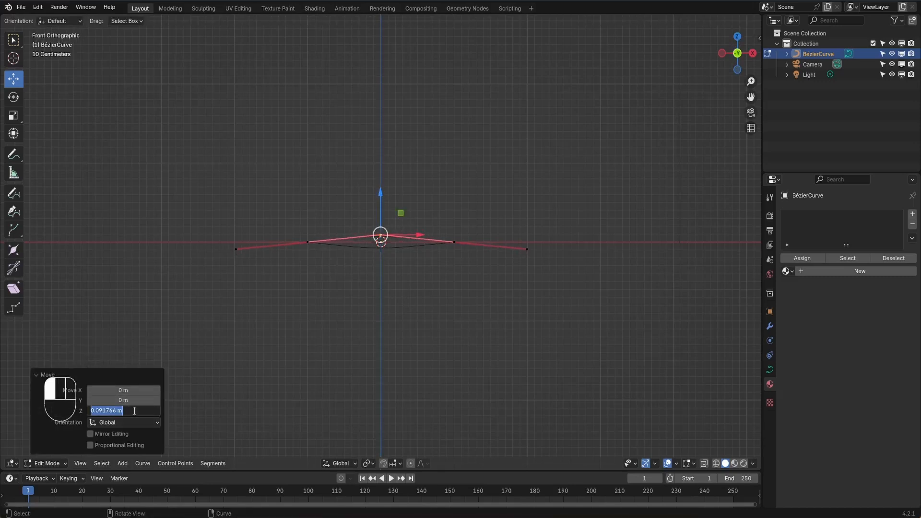
pyautogui.write('.1')
pyautogui.press('Return')
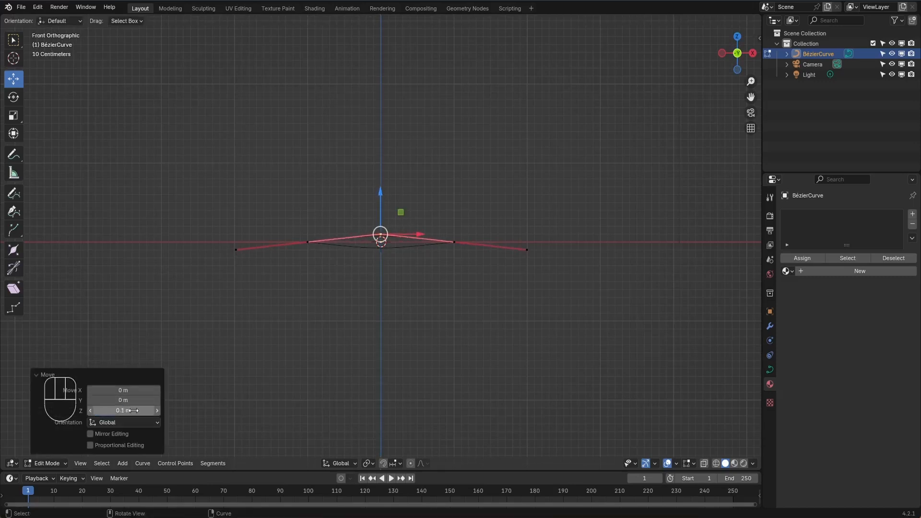
pyautogui.press('Return')
pyautogui.click(431, 313)
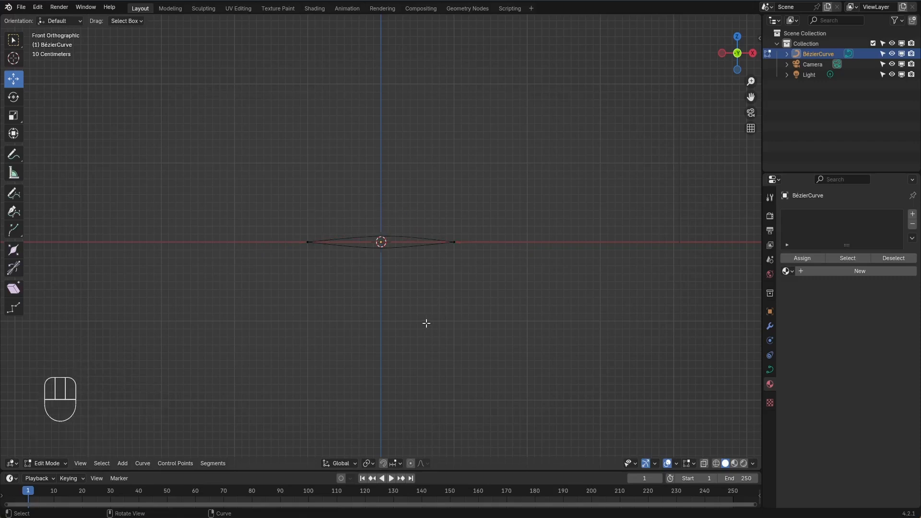
# Give both strands a round bevel with a depth of 0.1 m
pyautogui.moveTo(448, 312); pyautogui.dragTo(452, 381, button='middle')
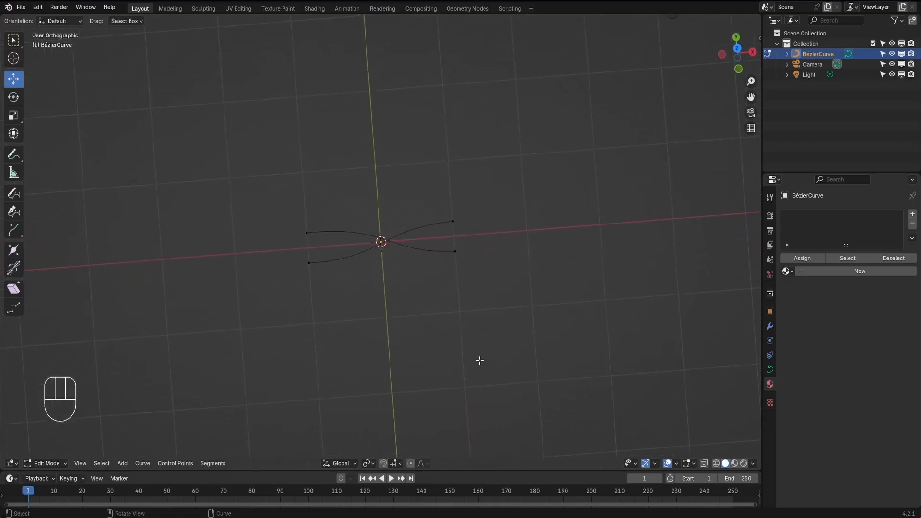
pyautogui.click(769, 369)
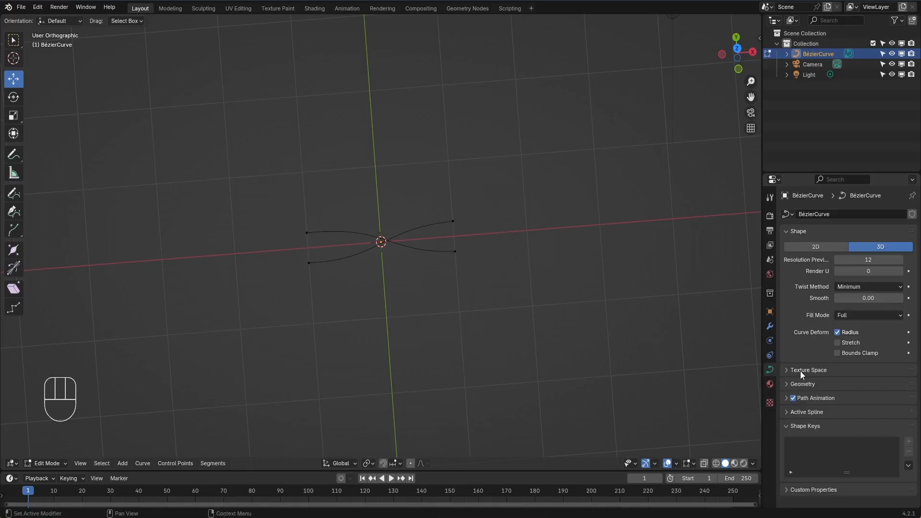
pyautogui.click(787, 384)
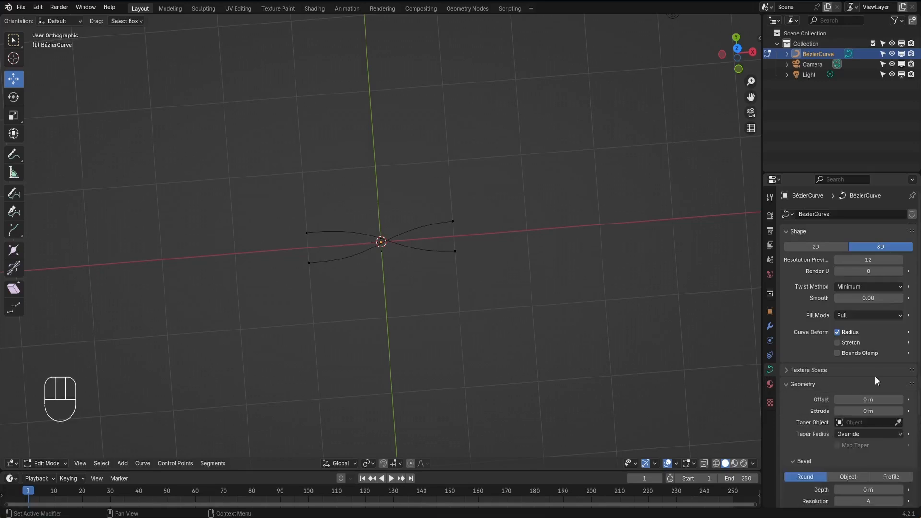
pyautogui.scroll(-4, 874, 376)
pyautogui.moveTo(894, 407); pyautogui.dragTo(901, 411)
pyautogui.click(901, 409)
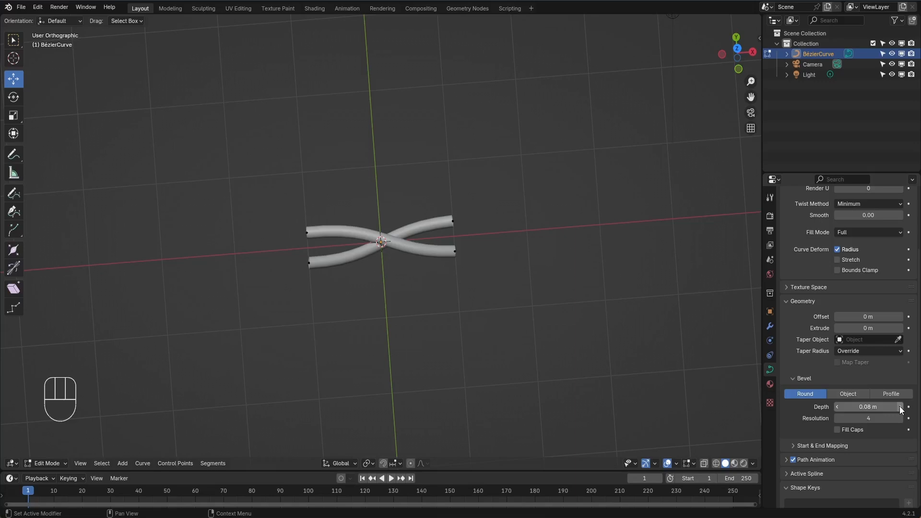
pyautogui.click(901, 409)
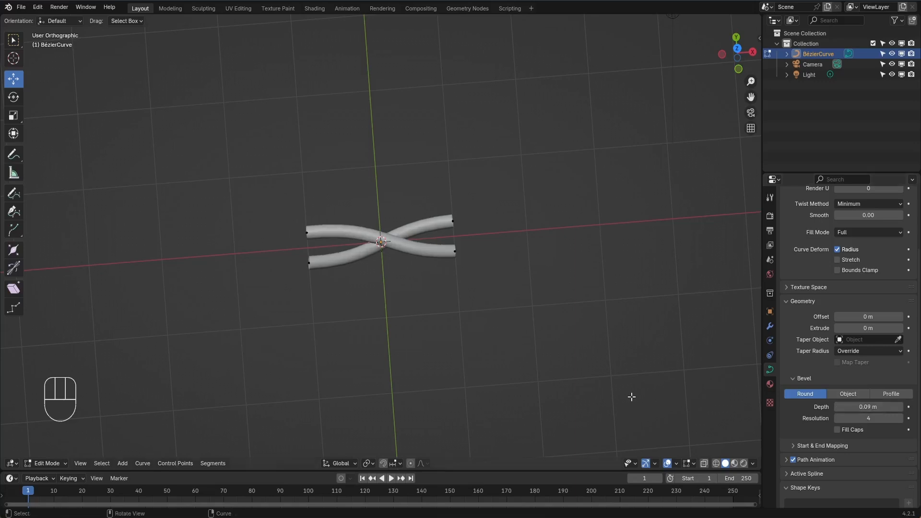
pyautogui.moveTo(631, 397)
pyautogui.mouseDown(button='middle')
pyautogui.moveTo(622, 286)
pyautogui.moveTo(605, 391)
pyautogui.moveTo(614, 398)
pyautogui.mouseUp(button='middle')
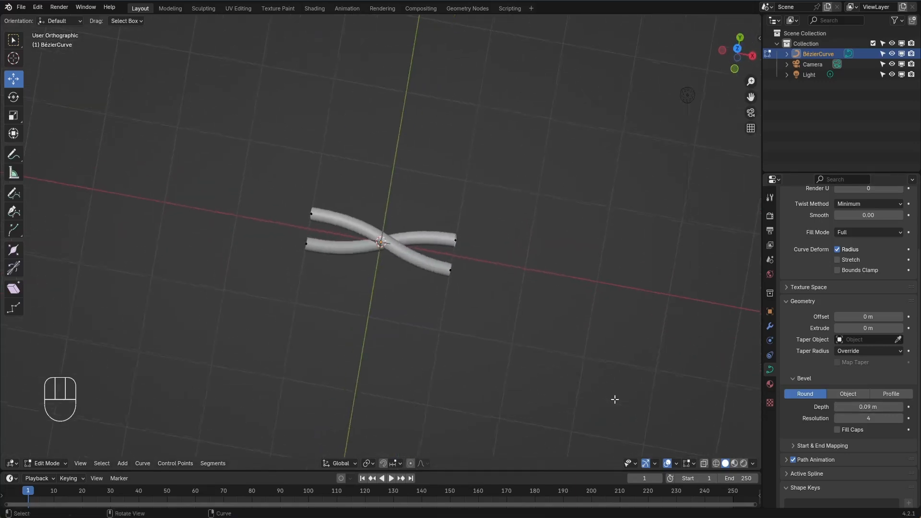
pyautogui.click(900, 407)
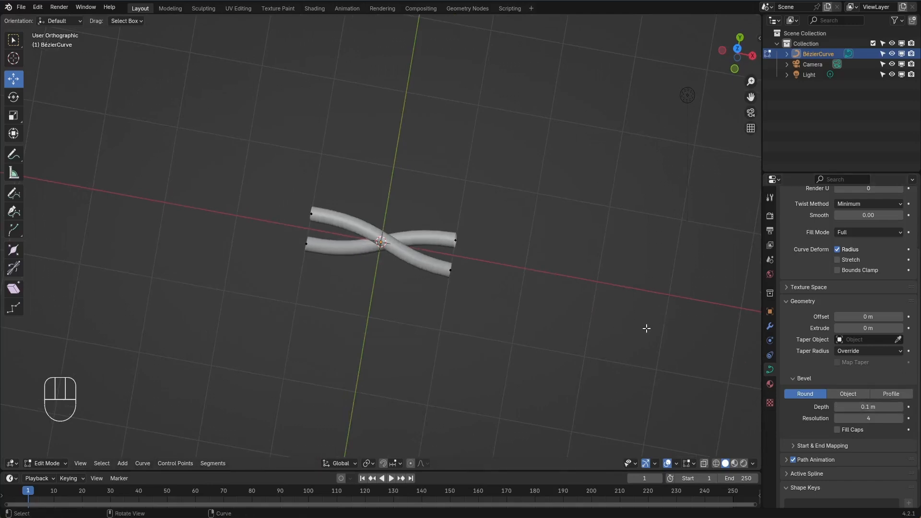
# Add an Array modifier to the crossing strands
pyautogui.press('KP_7')
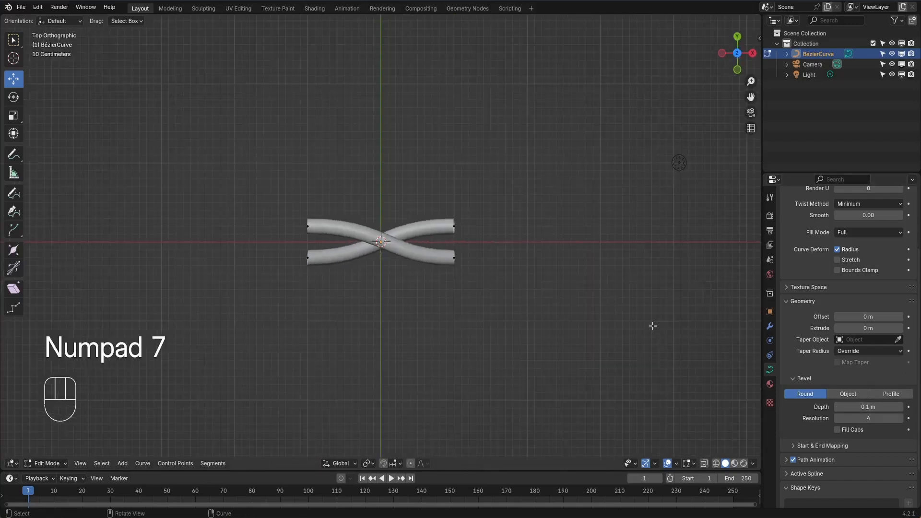
pyautogui.click(770, 326)
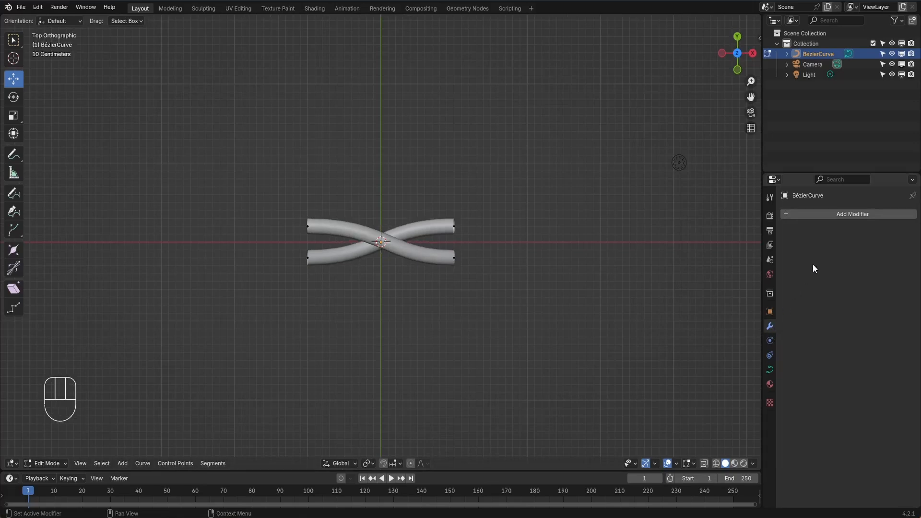
pyautogui.click(860, 211)
pyautogui.moveTo(862, 212)
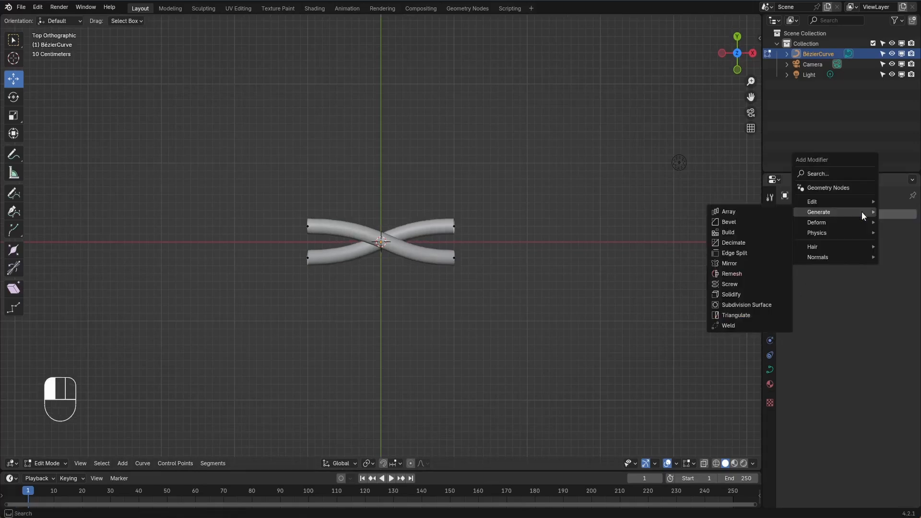
pyautogui.click(752, 212)
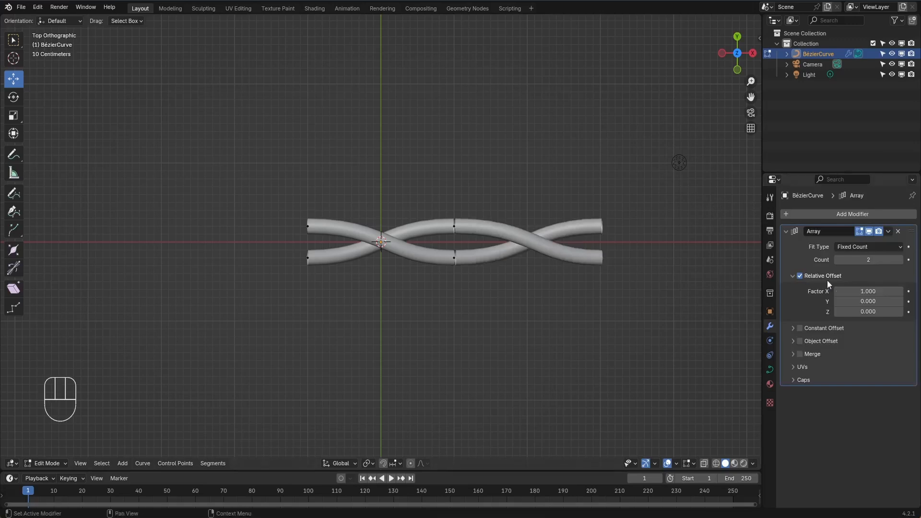
# Set the array's relative offset factor X to 0.99 and enable Merge
pyautogui.click(868, 291)
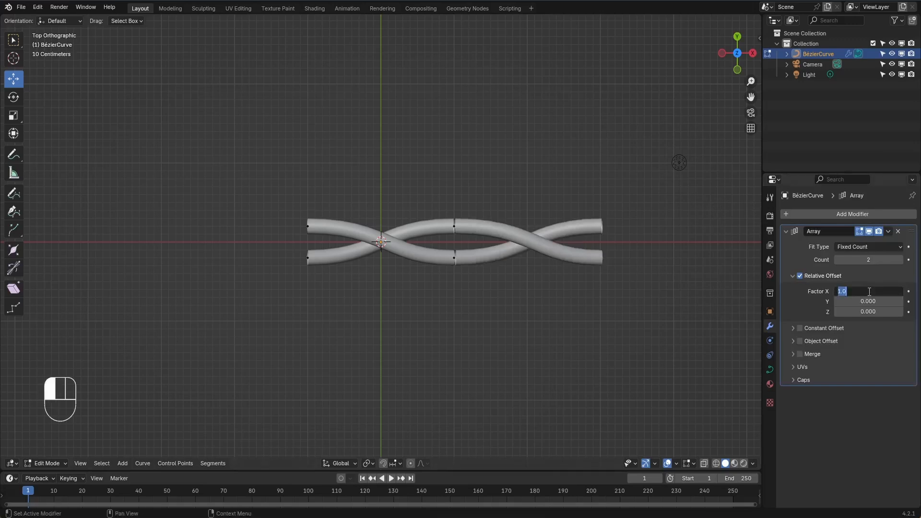
pyautogui.write('0.99')
pyautogui.press('Return')
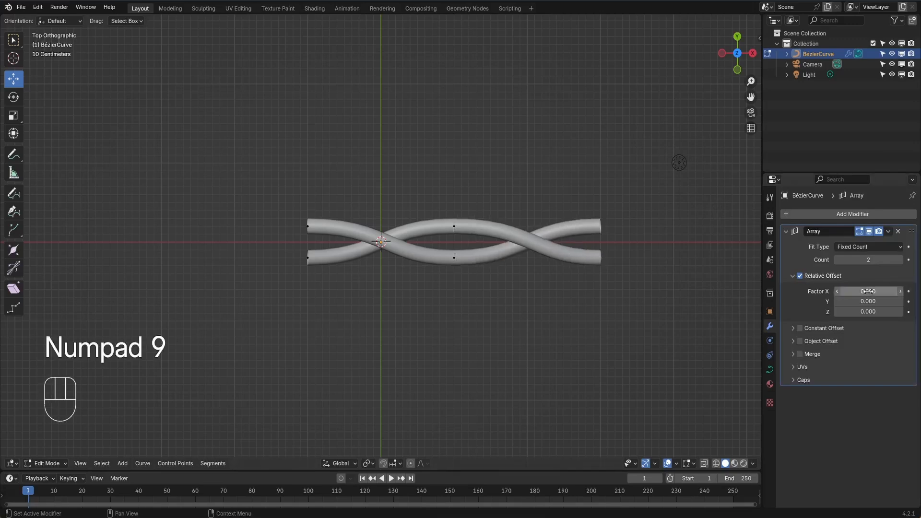
pyautogui.click(800, 354)
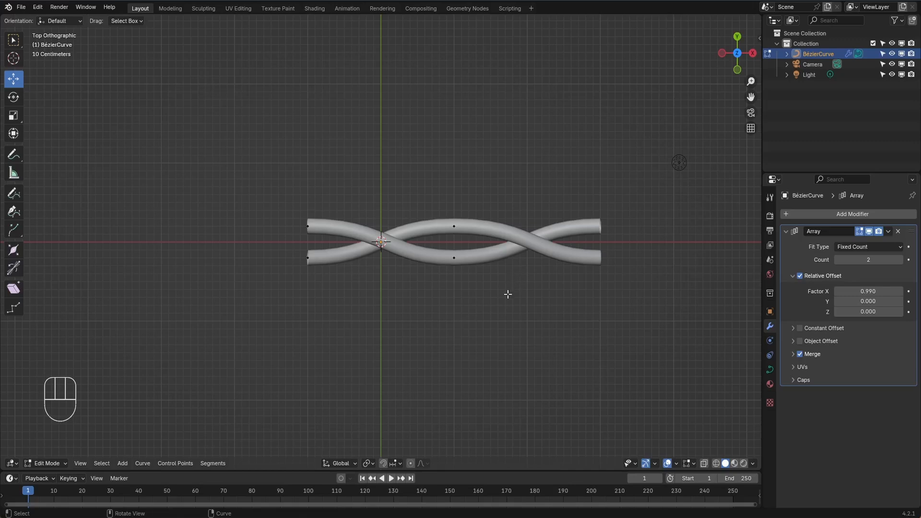
# Scale all control points of the strands along Y to about 0.51 so that the twist tightens
pyautogui.press('a')
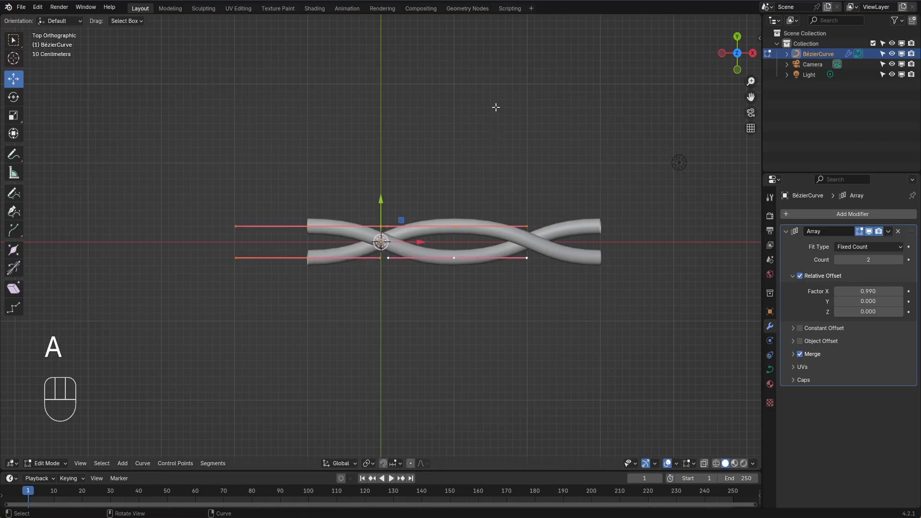
pyautogui.press('s')
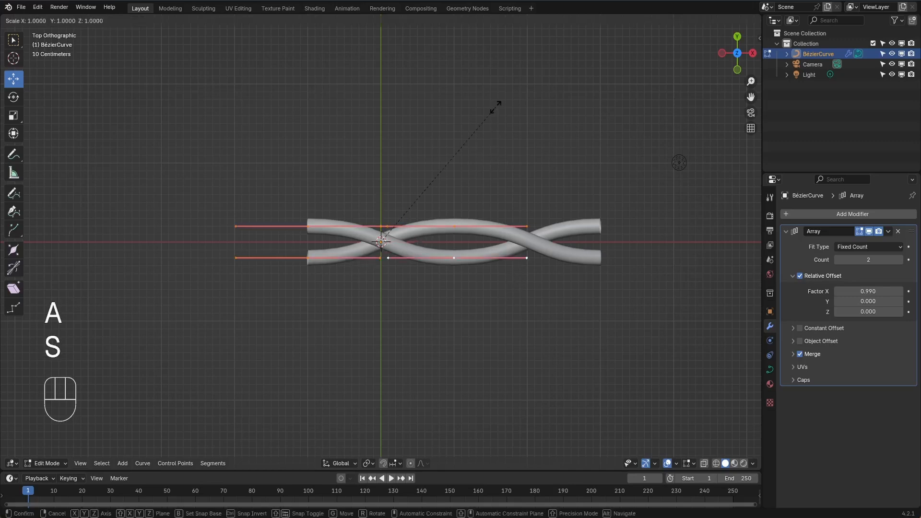
pyautogui.press('y')
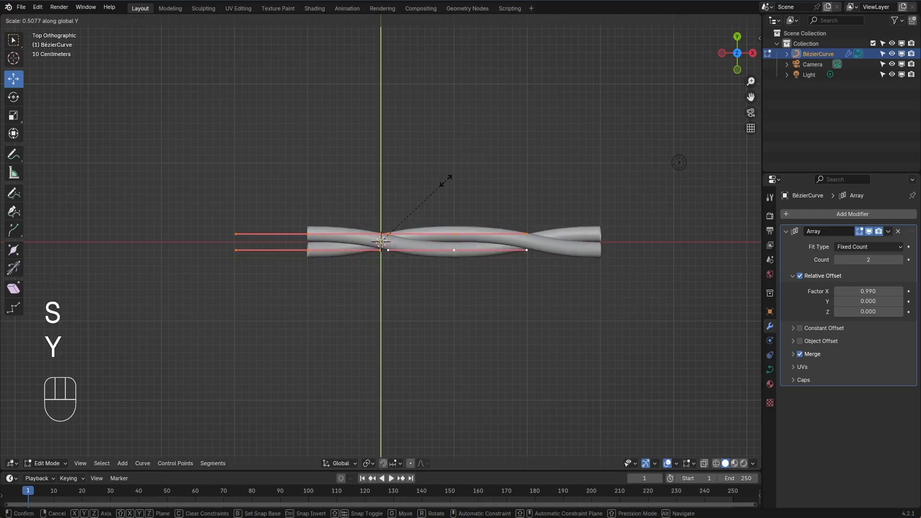
pyautogui.click(446, 181)
pyautogui.click(477, 183)
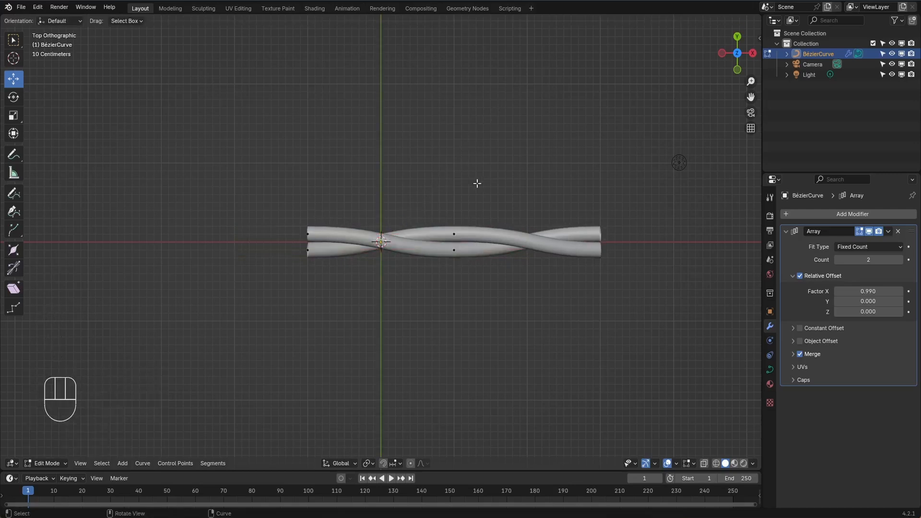
# Return to Object Mode and add an Archemedean spiral curve at the origin
pyautogui.moveTo(473, 300); pyautogui.dragTo(461, 280, button='middle')
pyautogui.press('KP_7')
pyautogui.press('Tab')
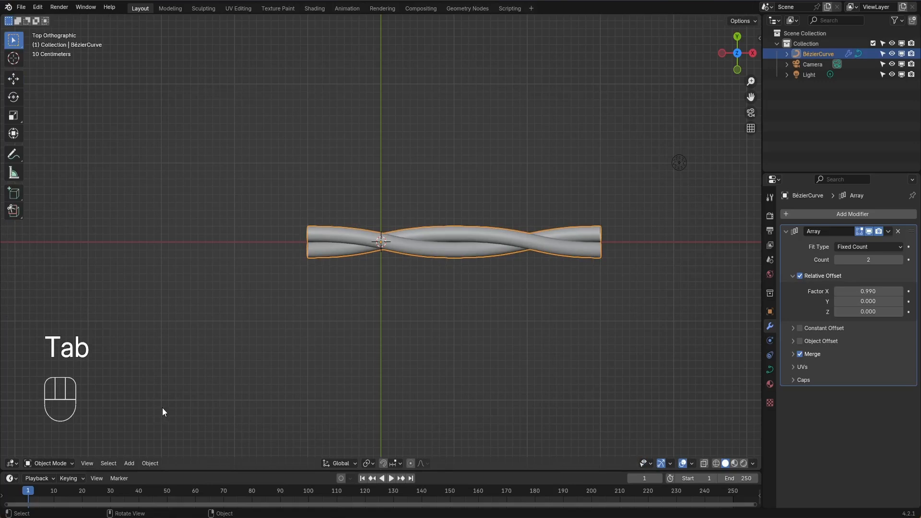
pyautogui.click(128, 463)
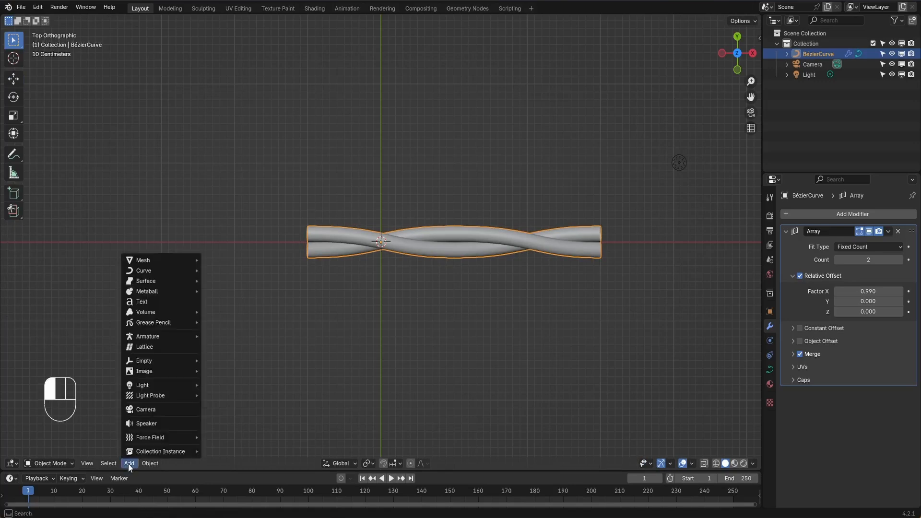
pyautogui.moveTo(167, 270)
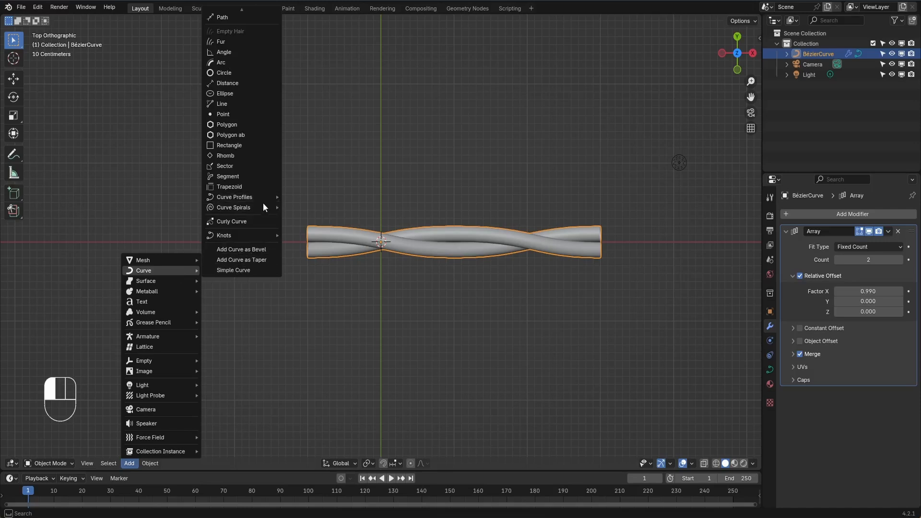
pyautogui.moveTo(260, 206)
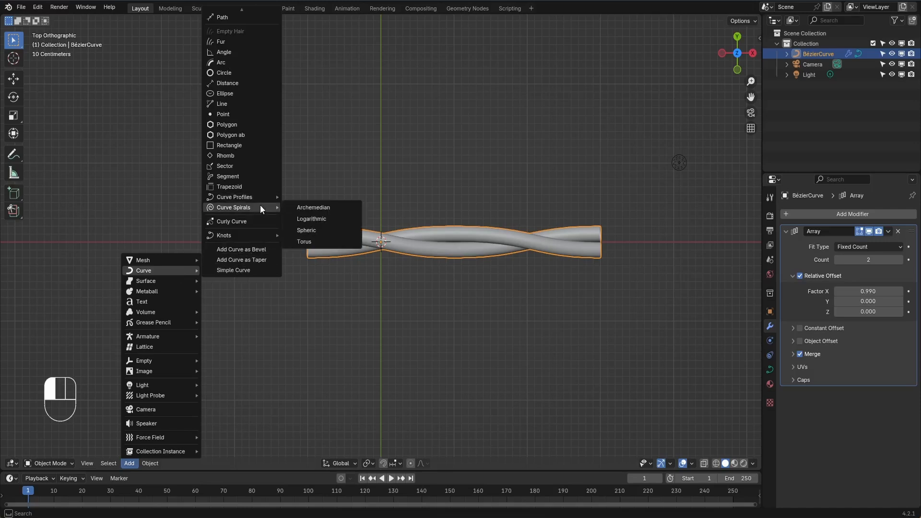
pyautogui.click(313, 208)
# Set the spiral's height to 0.54 and its number of turns to 2
pyautogui.moveTo(528, 350); pyautogui.dragTo(509, 242, button='middle')
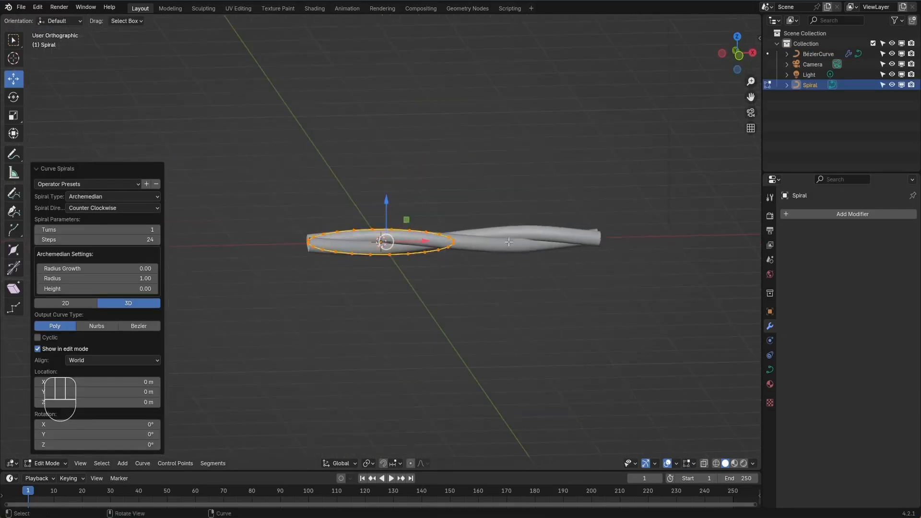
pyautogui.click(144, 289)
pyautogui.moveTo(144, 289); pyautogui.dragTo(152, 289)
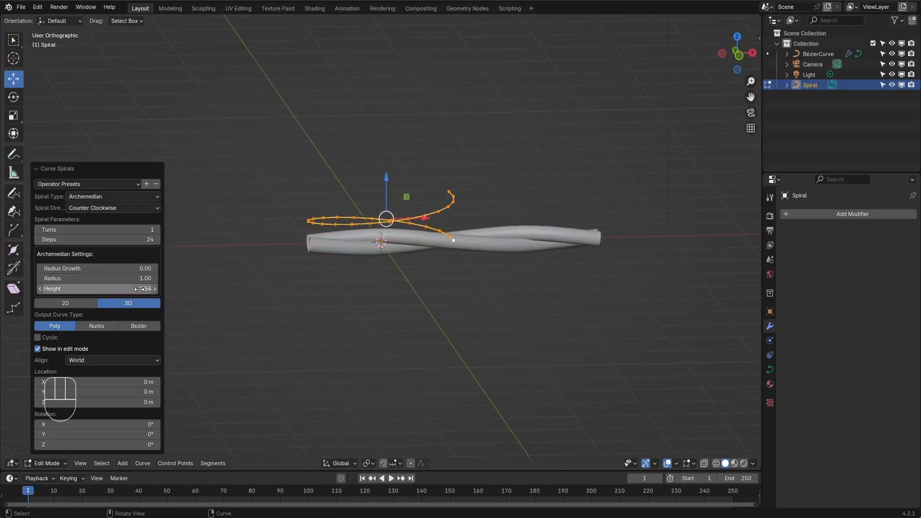
pyautogui.click(157, 229)
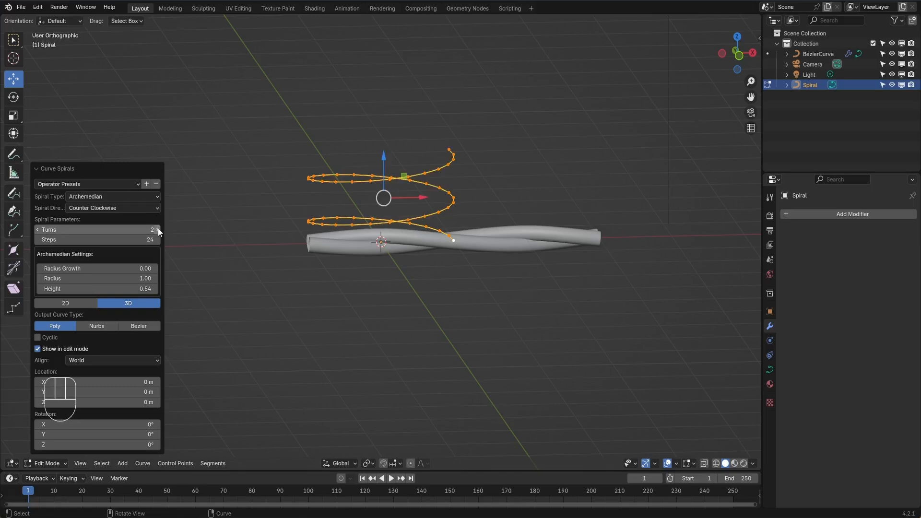
# Close the spiral's settings and duplicate all its control points almost in place
pyautogui.moveTo(296, 267); pyautogui.dragTo(266, 330, button='middle')
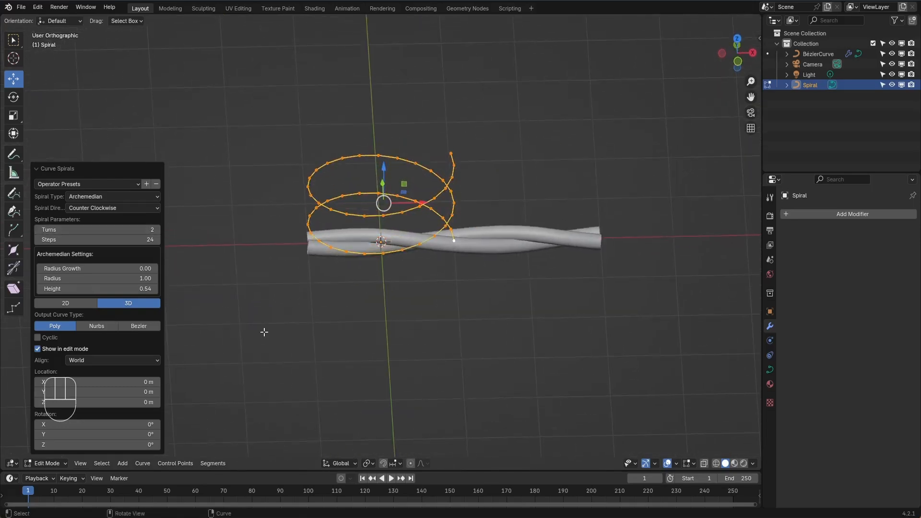
pyautogui.press('Return')
pyautogui.click(271, 331)
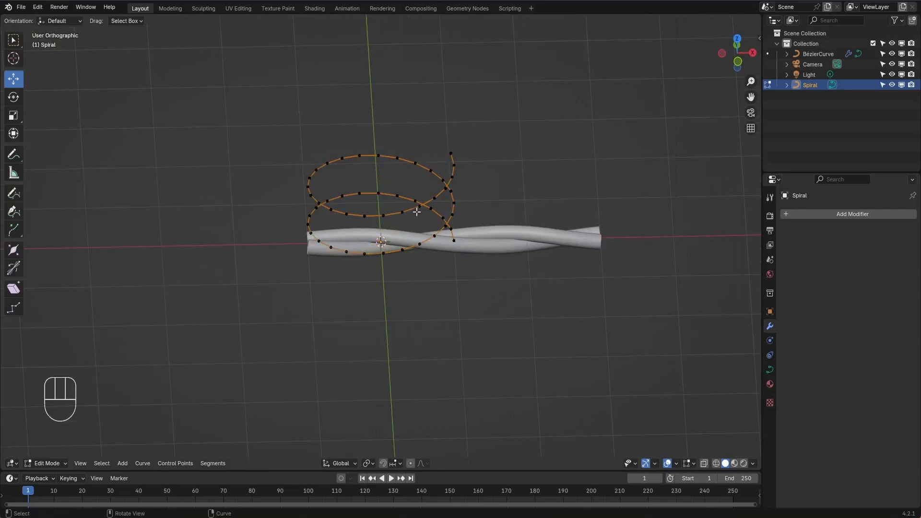
pyautogui.press('a')
pyautogui.hotkey('shift', 'd')
pyautogui.click(421, 355)
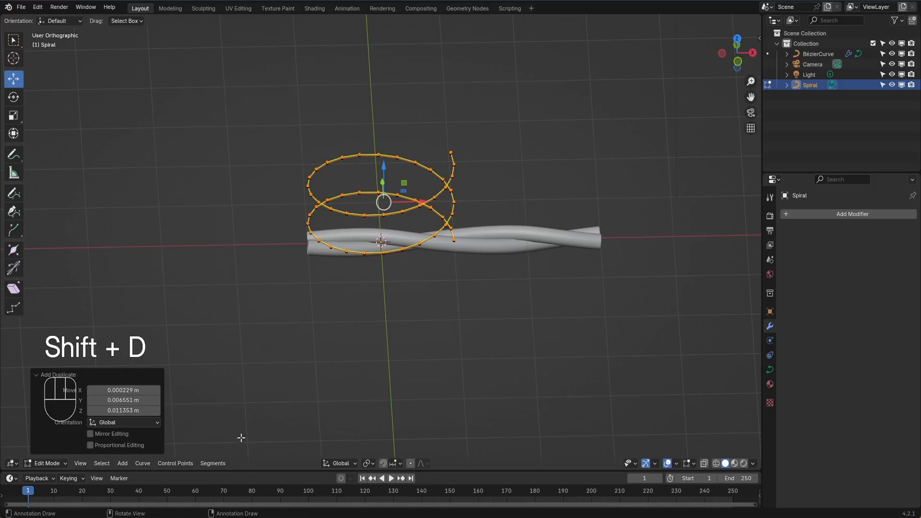
# Mirror the duplicated spiral along global X and Z, and return to Object Mode
pyautogui.click(144, 464)
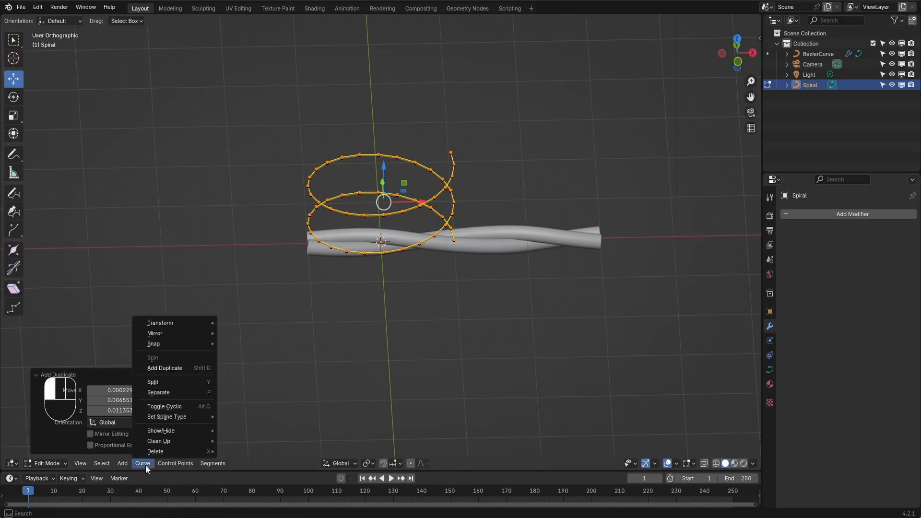
pyautogui.moveTo(187, 332)
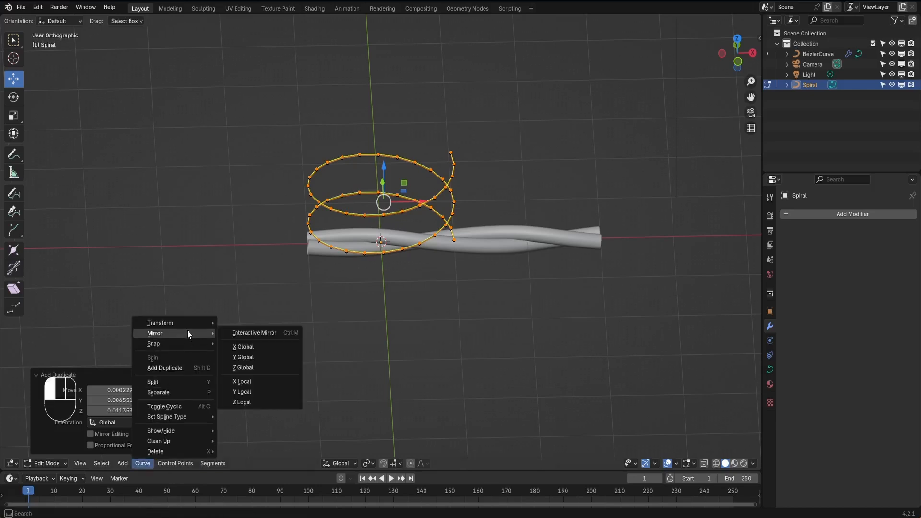
pyautogui.click(251, 345)
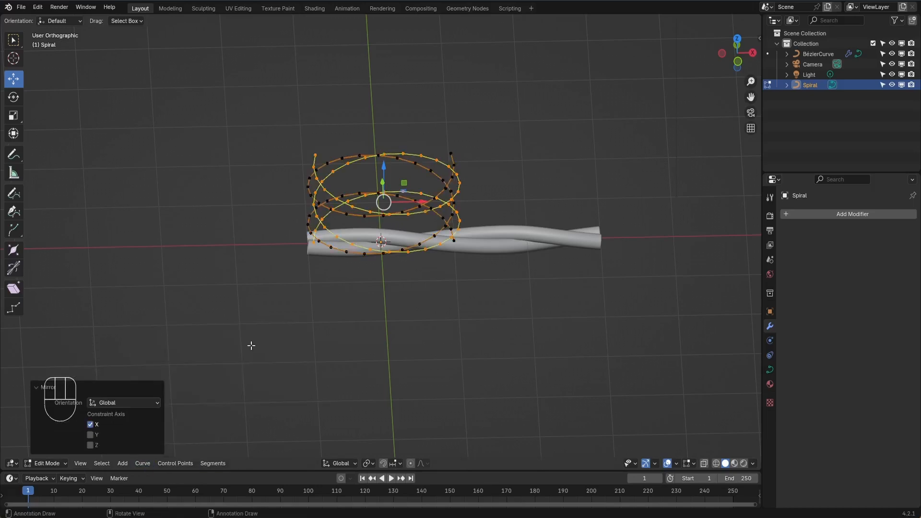
pyautogui.click(90, 445)
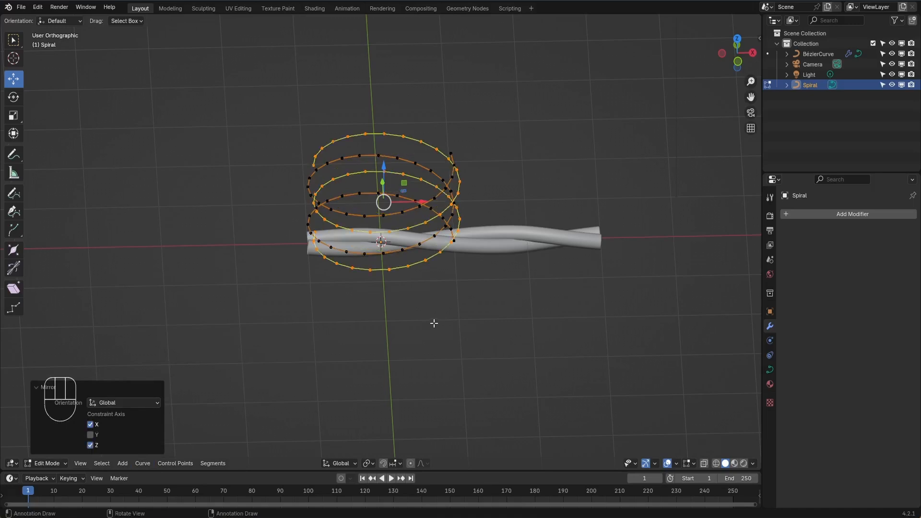
pyautogui.press('Tab')
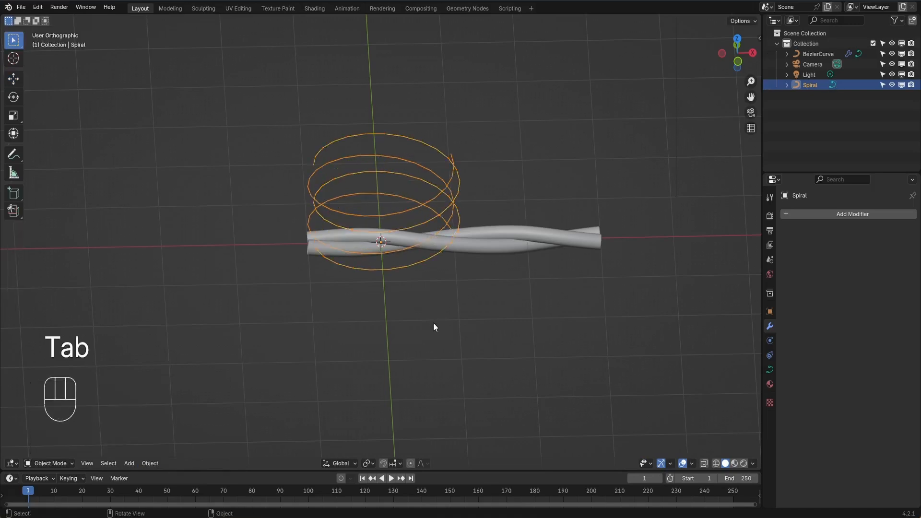
# Give the spiral curve a round bevel with a depth of 0.1 m
pyautogui.click(769, 369)
pyautogui.scroll(-4, 904, 382)
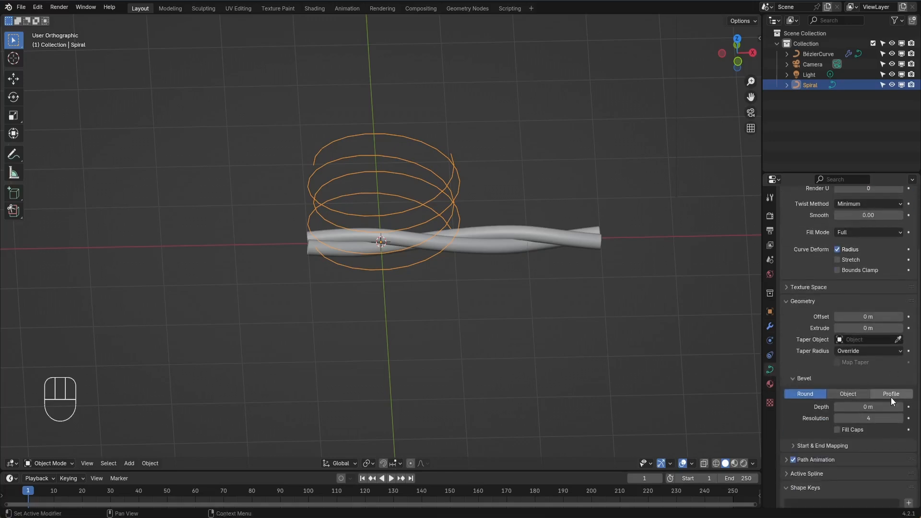
pyautogui.click(899, 406)
pyautogui.click(900, 410)
pyautogui.click(900, 410)
pyautogui.click(900, 409)
pyautogui.click(900, 410)
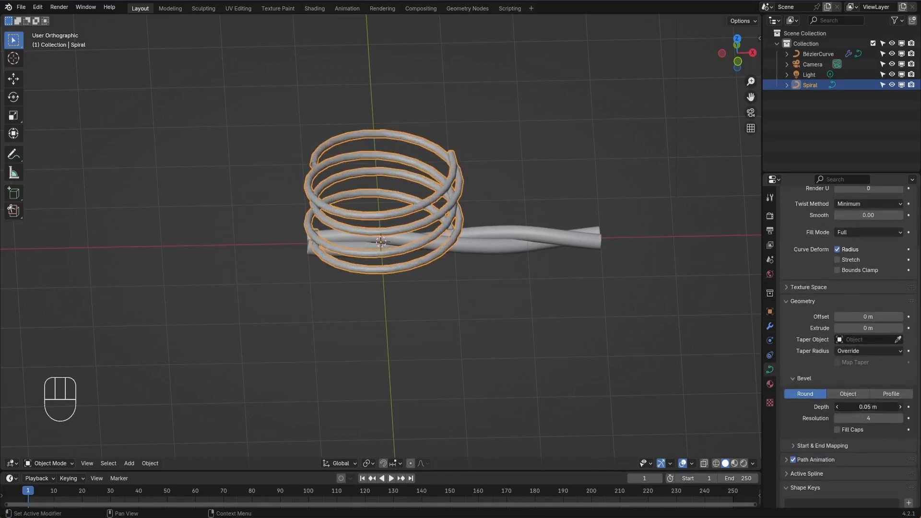
pyautogui.click(900, 410)
pyautogui.doubleClick(900, 410)
pyautogui.click(900, 409)
pyautogui.click(900, 409)
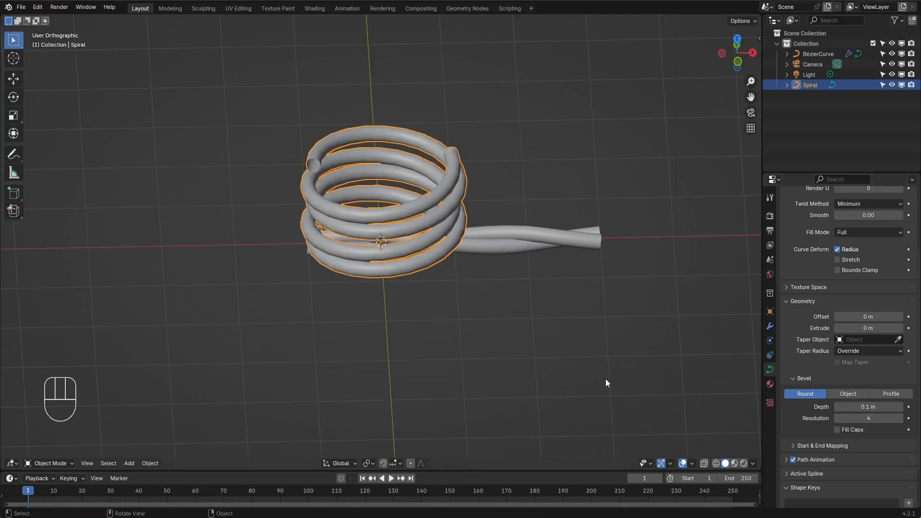
# Switch the beveled spiral into Edit Mode
pyautogui.moveTo(592, 350); pyautogui.dragTo(584, 390, button='middle')
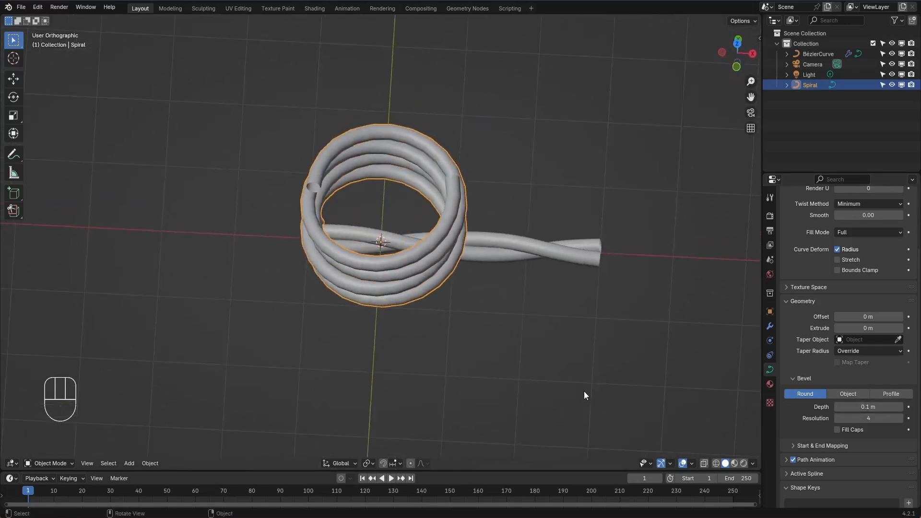
pyautogui.press('KP_7')
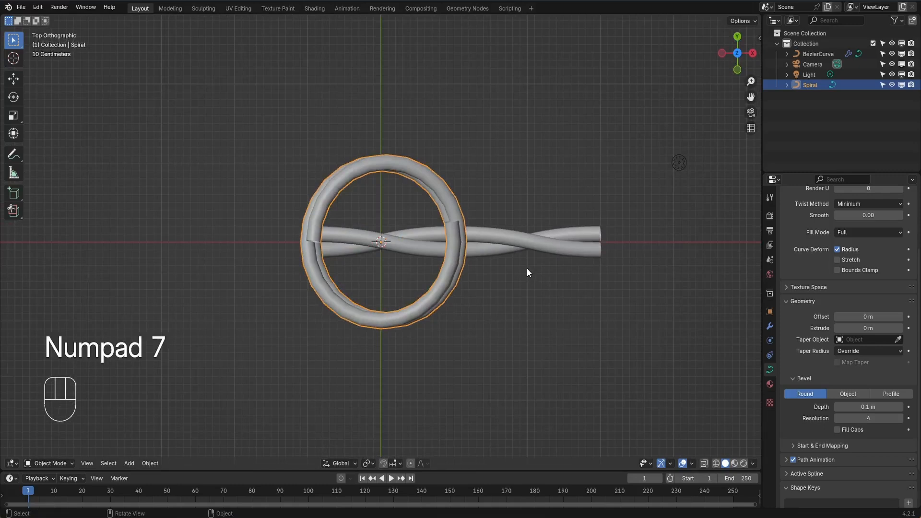
pyautogui.moveTo(517, 273); pyautogui.dragTo(503, 257, button='middle')
pyautogui.press('Tab')
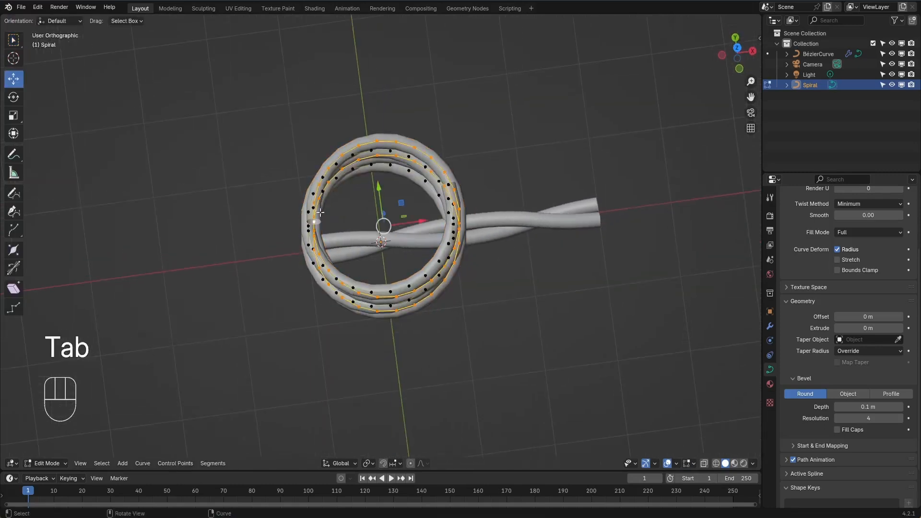
pyautogui.moveTo(335, 225); pyautogui.dragTo(398, 173, button='middle')
pyautogui.click(355, 186)
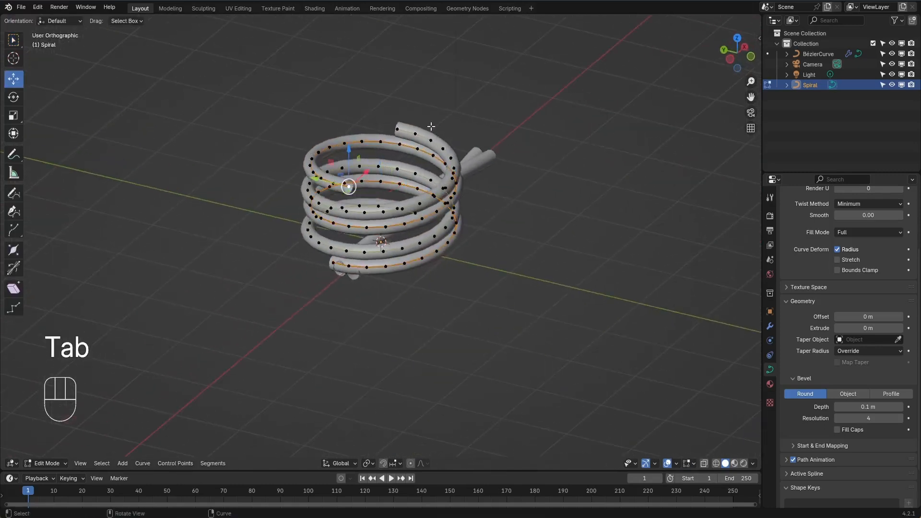
pyautogui.keyDown('shift'); pyautogui.click(398, 129); pyautogui.keyUp('shift')
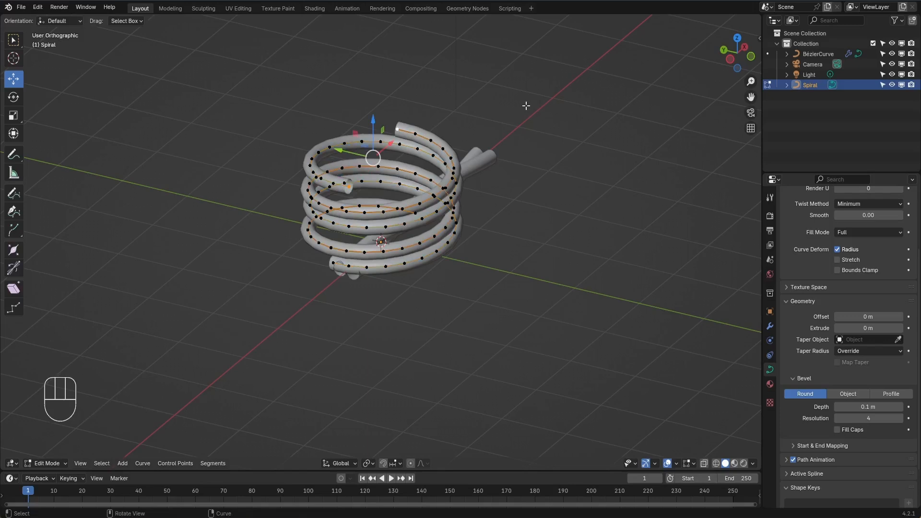
pyautogui.press('KP_7')
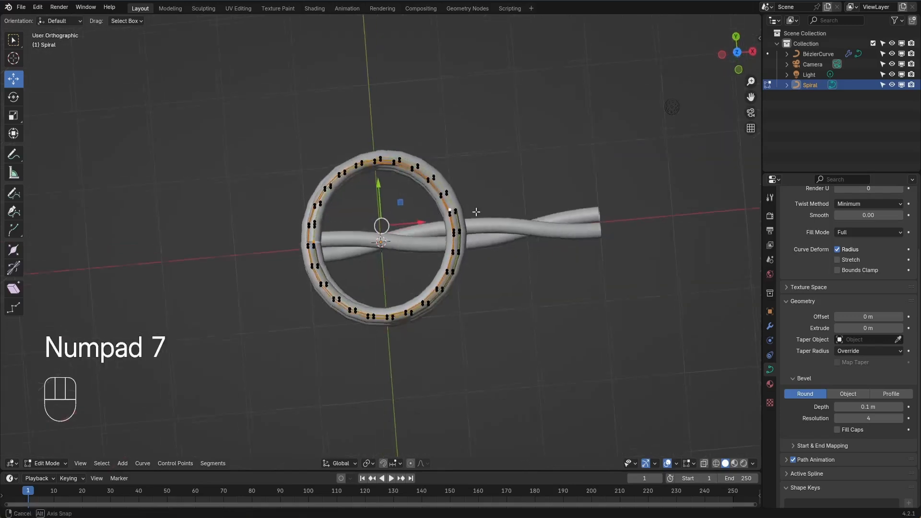
# Extrude the upper end point of one coil and the lower end point of the other about 1.78 m along positive Y
pyautogui.moveTo(461, 231); pyautogui.dragTo(531, 145, button='middle')
pyautogui.click(378, 129)
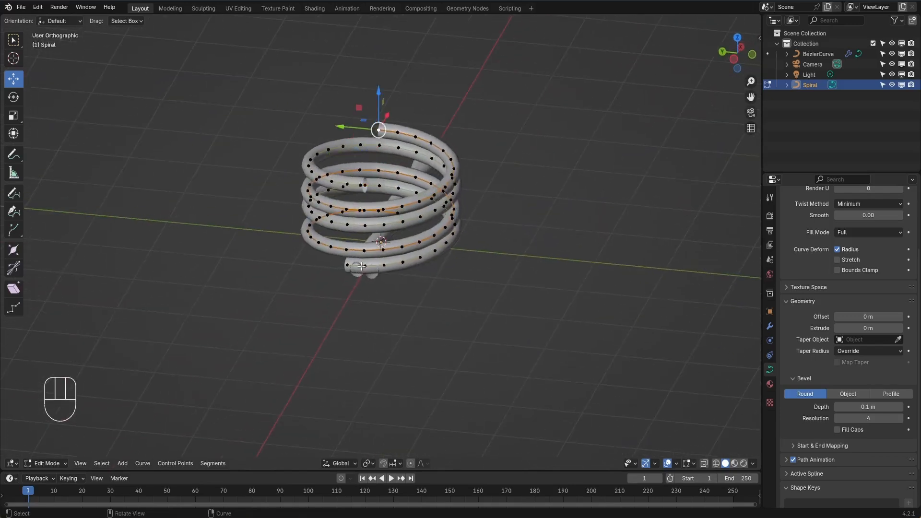
pyautogui.keyDown('shift'); pyautogui.click(345, 270); pyautogui.keyUp('shift')
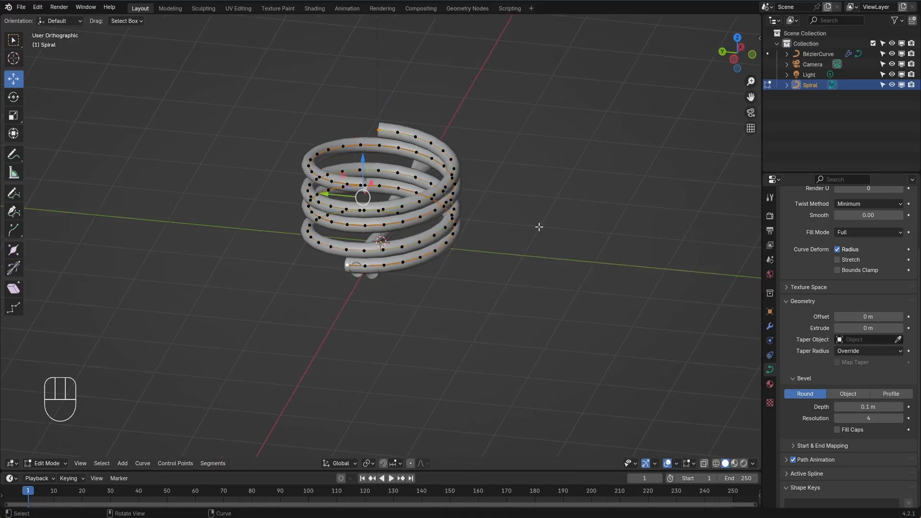
pyautogui.press('KP_7')
pyautogui.press('e')
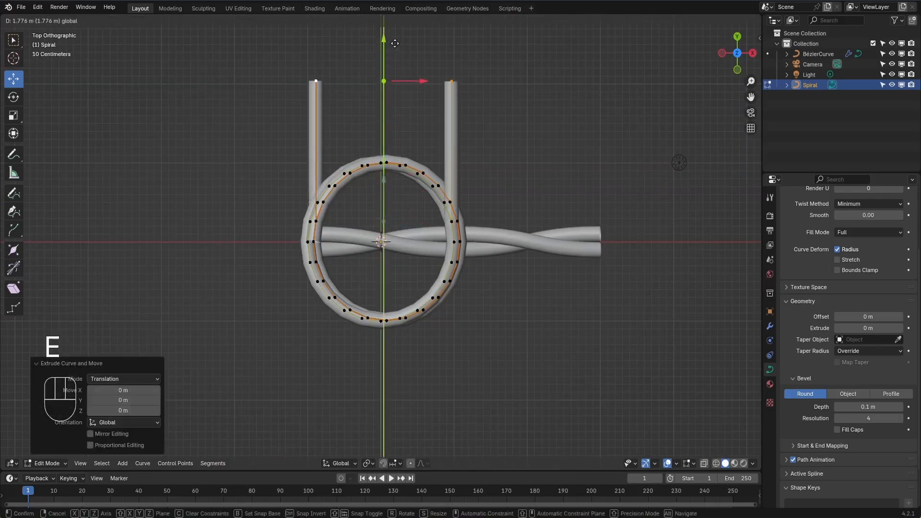
pyautogui.click(387, 24)
# Extrude the two remaining coil end points about 1.99 m along negative Y
pyautogui.moveTo(387, 24); pyautogui.dragTo(427, 186, button='middle')
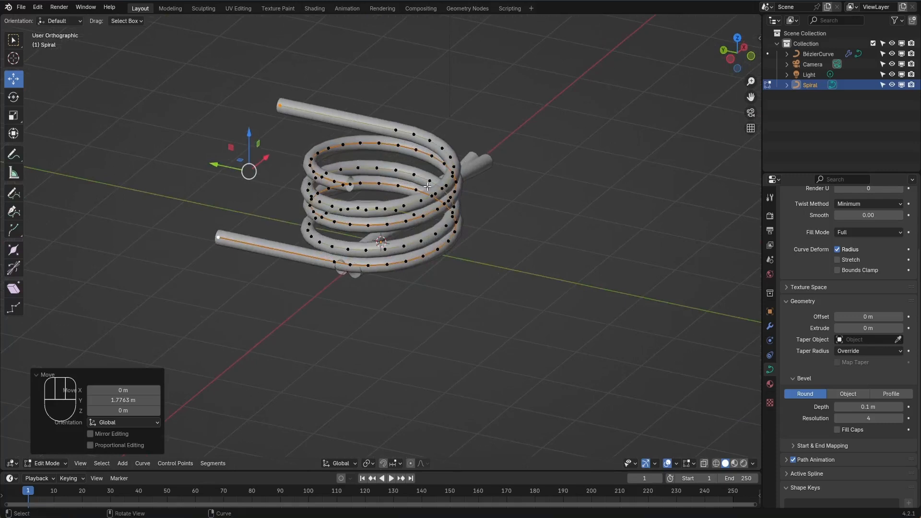
pyautogui.click(356, 184)
pyautogui.click(350, 184)
pyautogui.moveTo(361, 198); pyautogui.dragTo(395, 273, button='middle')
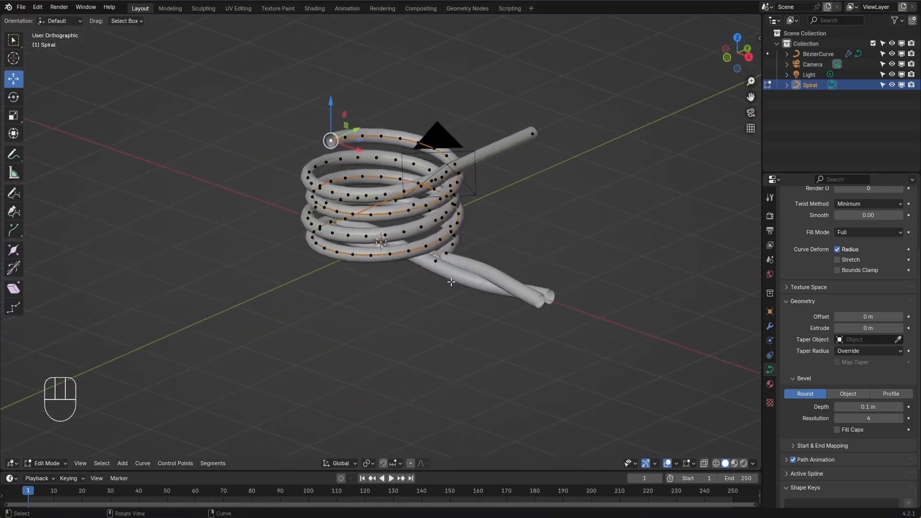
pyautogui.keyDown('shift'); pyautogui.click(435, 261); pyautogui.keyUp('shift')
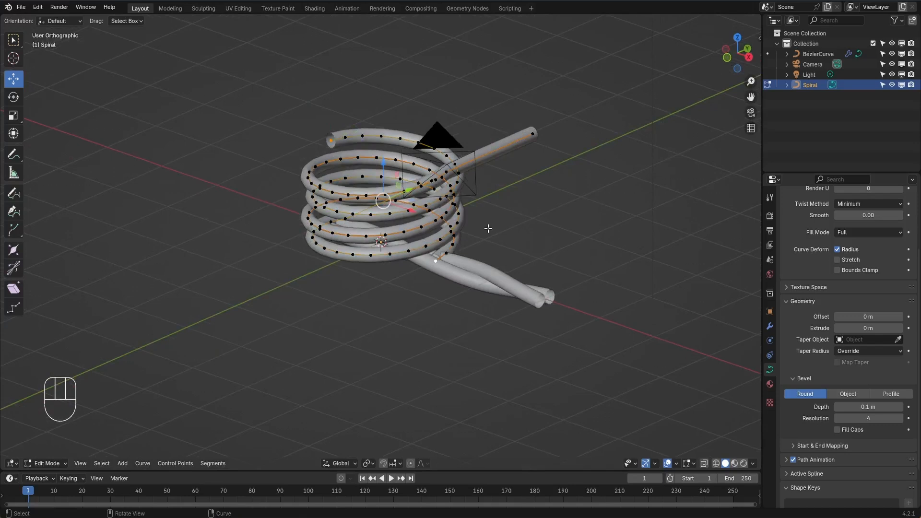
pyautogui.press('KP_7')
pyautogui.press('e')
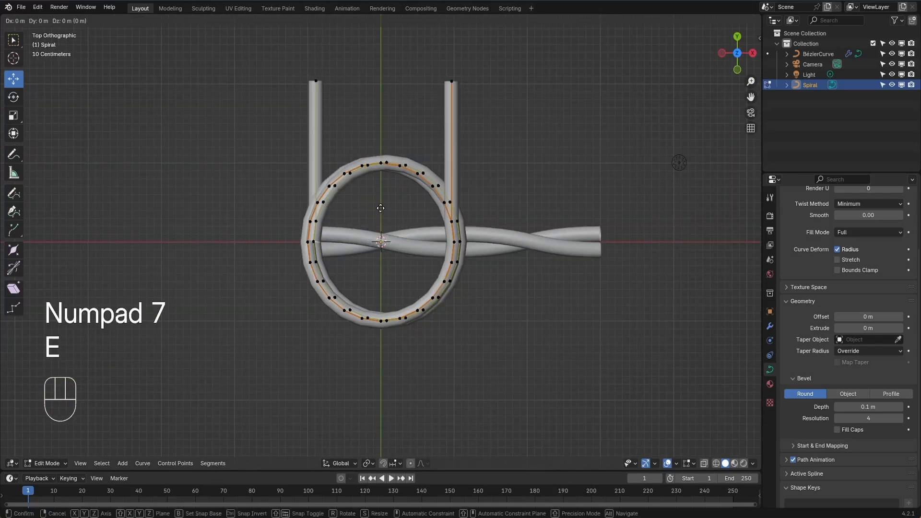
pyautogui.click(359, 360)
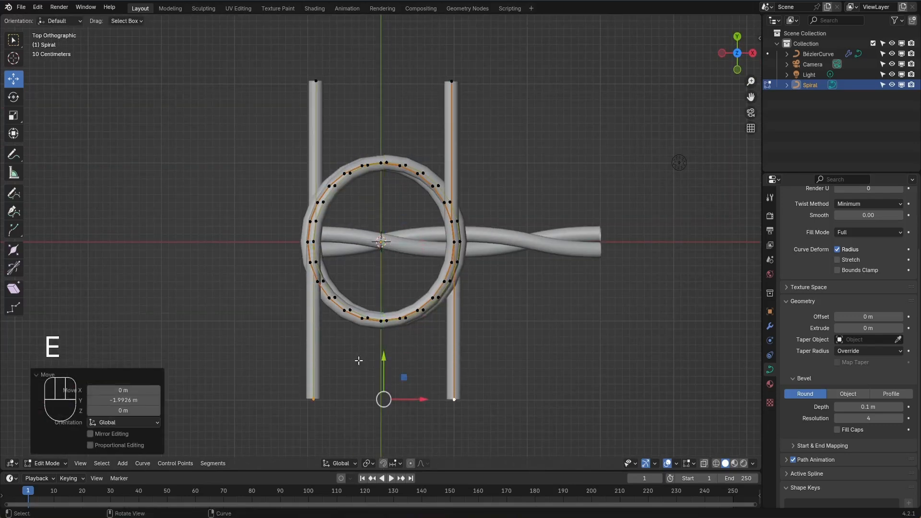
# Return to Object Mode and rotate the spiral object 90° about the global Y axis
pyautogui.press('Tab')
pyautogui.moveTo(406, 339); pyautogui.dragTo(470, 317, button='middle')
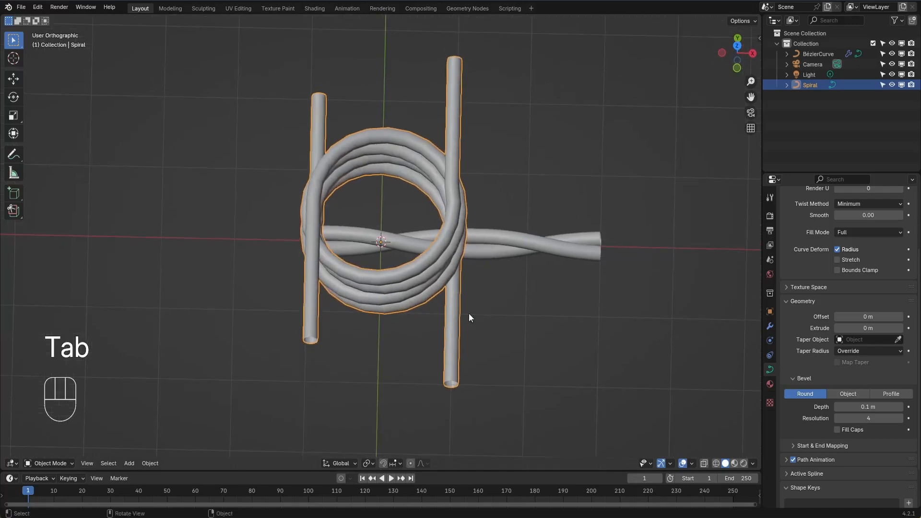
pyautogui.press('r')
pyautogui.press('y')
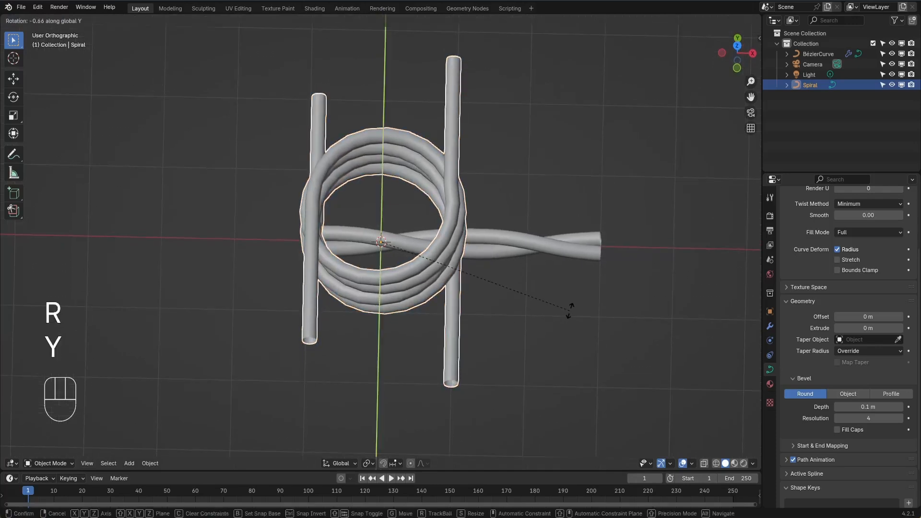
pyautogui.press('9')
pyautogui.press('0')
pyautogui.click(570, 309)
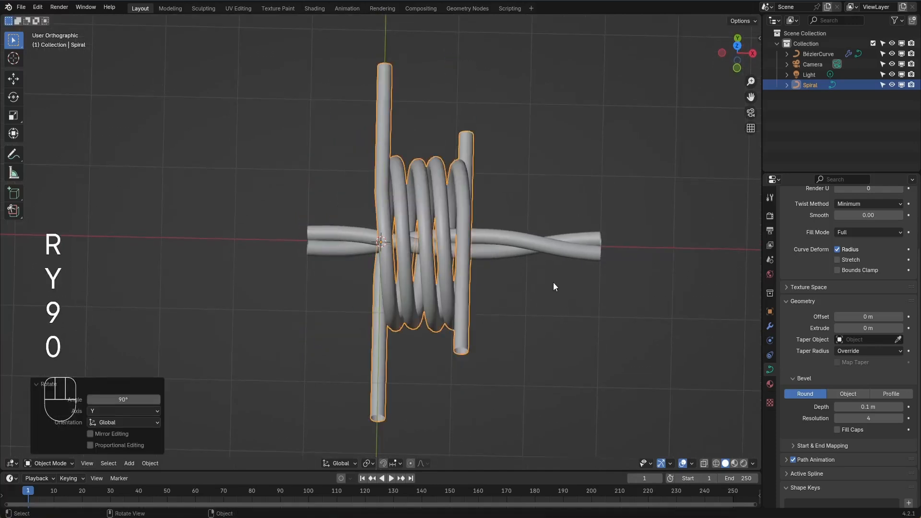
# Scale all control points of the spiral down uniformly to about 0.372 in Edit Mode
pyautogui.press('Tab')
pyautogui.press('a')
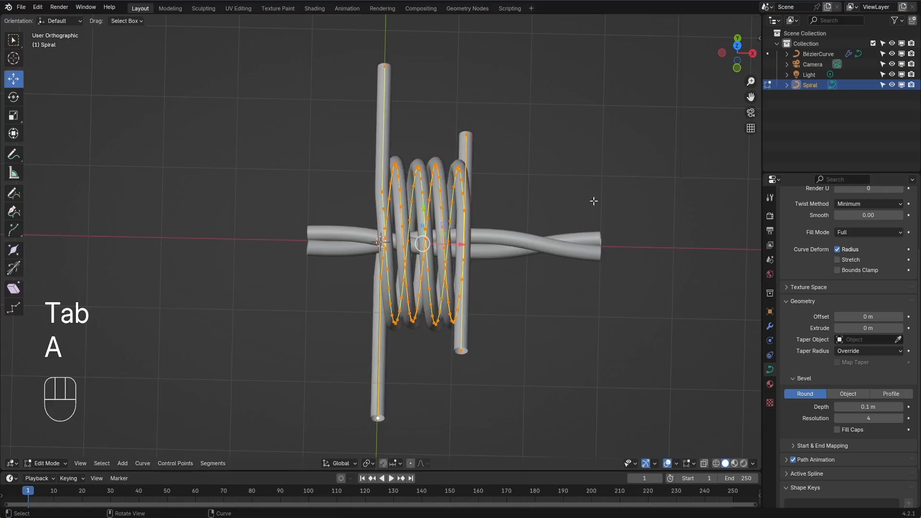
pyautogui.press('s')
pyautogui.click(488, 246)
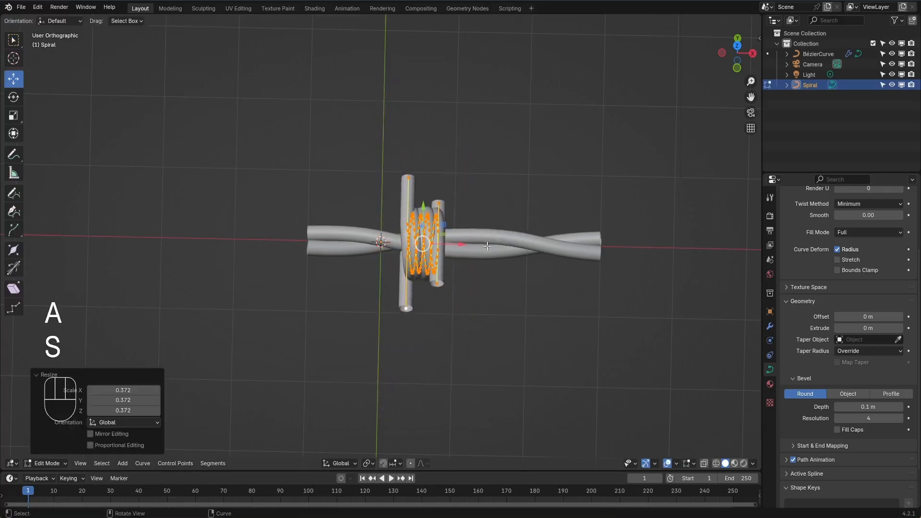
# Move the coil about -0.56 m along X to the origin and scale it uniformly to about 0.669
pyautogui.press('KP_7')
pyautogui.moveTo(440, 246); pyautogui.dragTo(419, 243)
pyautogui.moveTo(427, 261); pyautogui.dragTo(443, 177, button='middle')
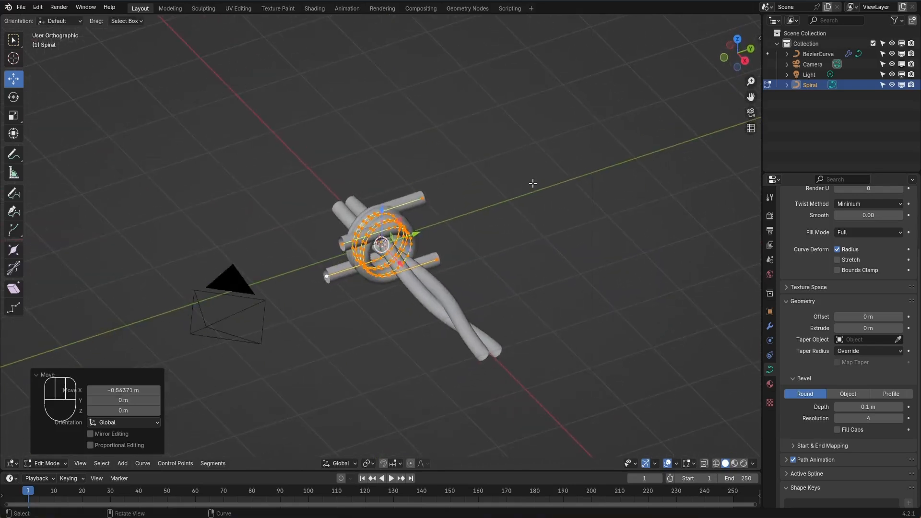
pyautogui.press('s')
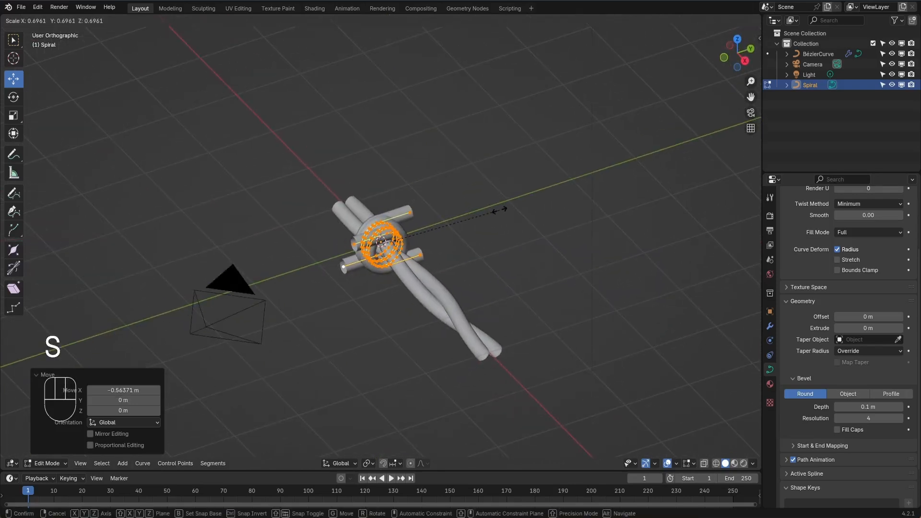
pyautogui.click(495, 210)
# Stretch the whole coil along the global X axis by a factor of about 2.655
pyautogui.moveTo(446, 249); pyautogui.dragTo(504, 277, button='middle')
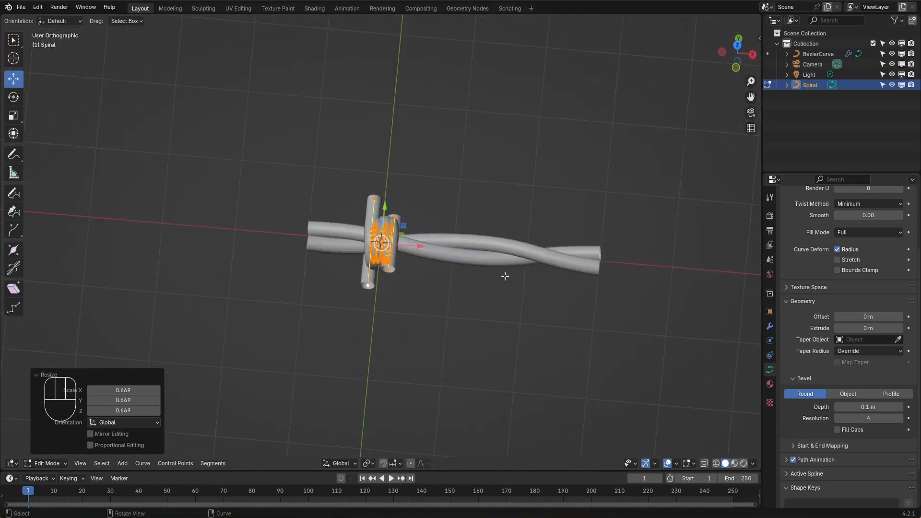
pyautogui.press('s')
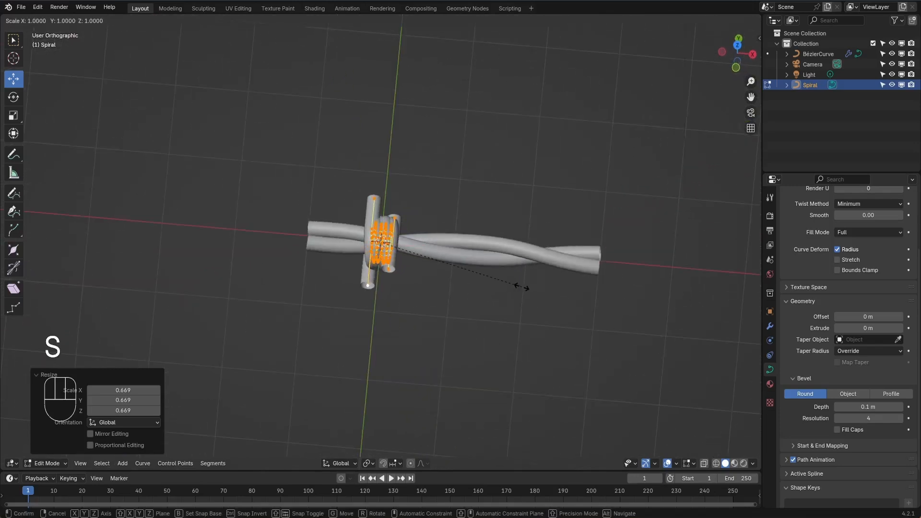
pyautogui.press('x')
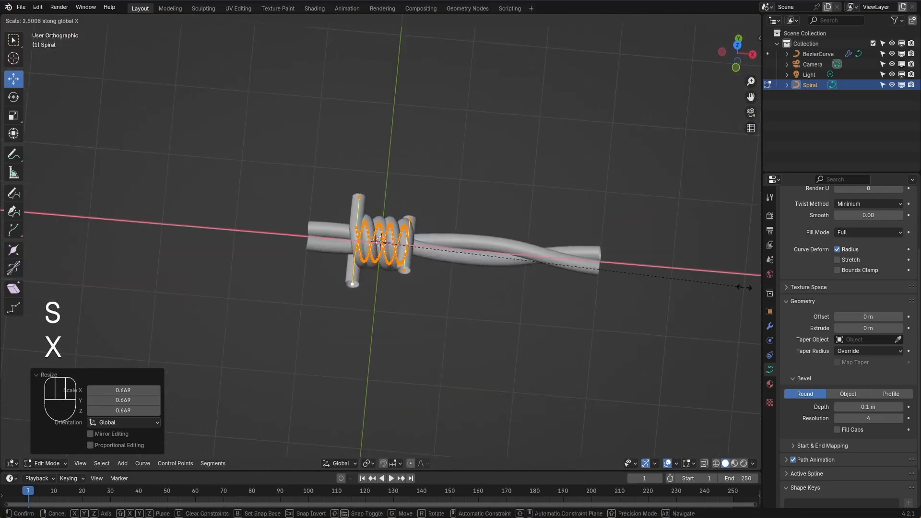
pyautogui.click(743, 287)
# Lengthen the four prongs evenly by moving their positive-Y and negative-Y end points outward along the Y axis, and return to Object Mode
pyautogui.press('KP_7')
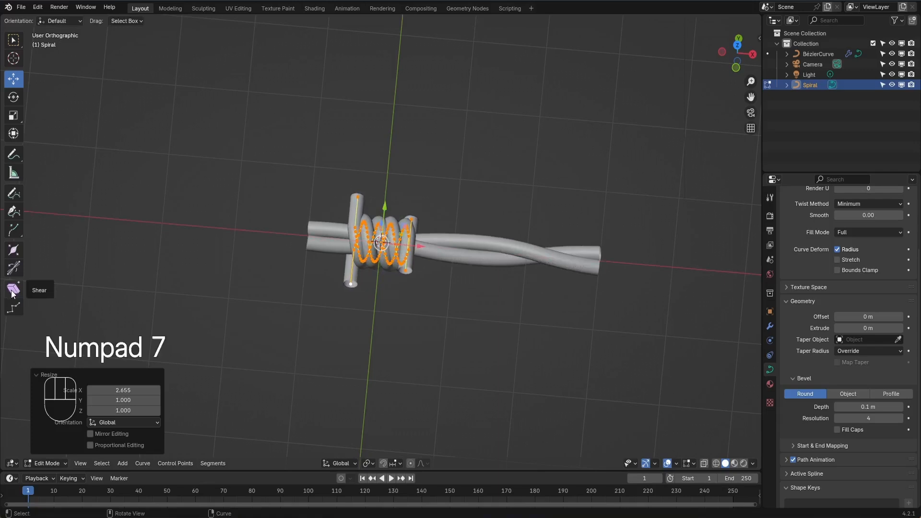
pyautogui.press('KP_7')
pyautogui.click(250, 239)
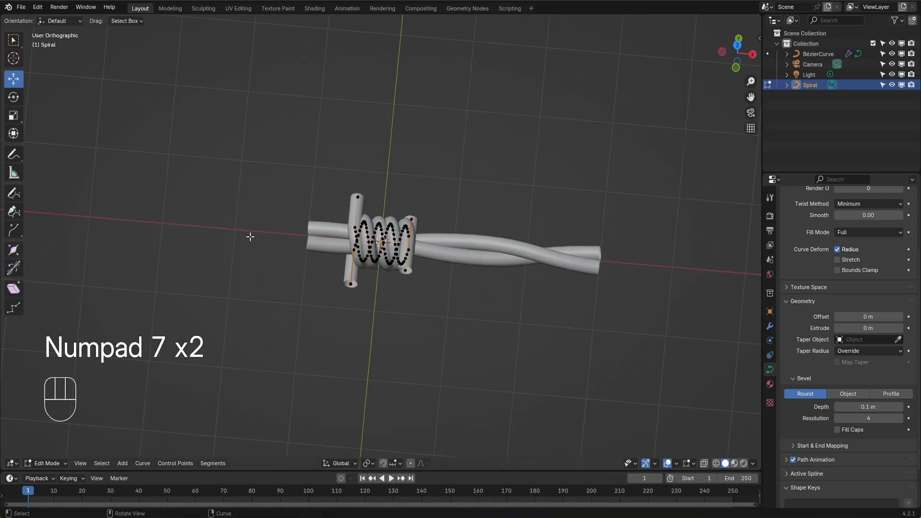
pyautogui.press('KP_7')
pyautogui.click(354, 201)
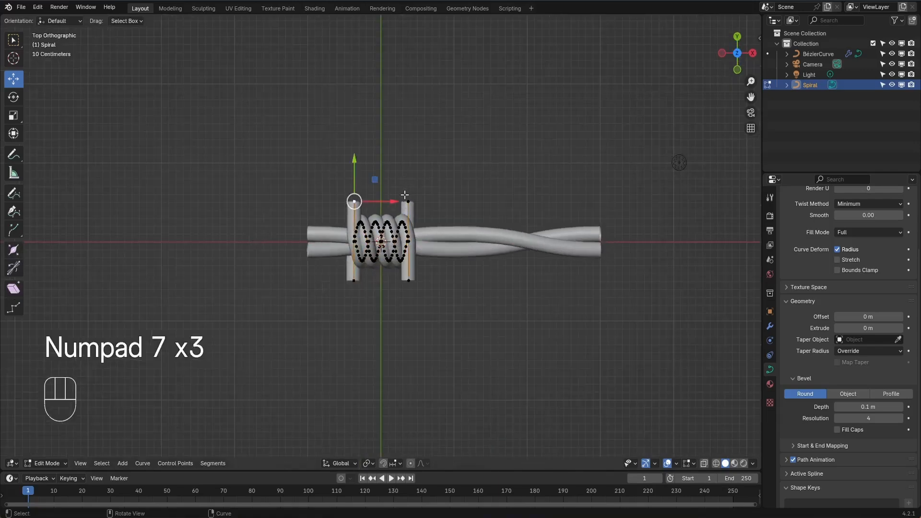
pyautogui.keyDown('shift'); pyautogui.click(409, 201); pyautogui.keyUp('shift')
pyautogui.moveTo(380, 164); pyautogui.dragTo(380, 135)
pyautogui.moveTo(329, 337); pyautogui.dragTo(425, 269)
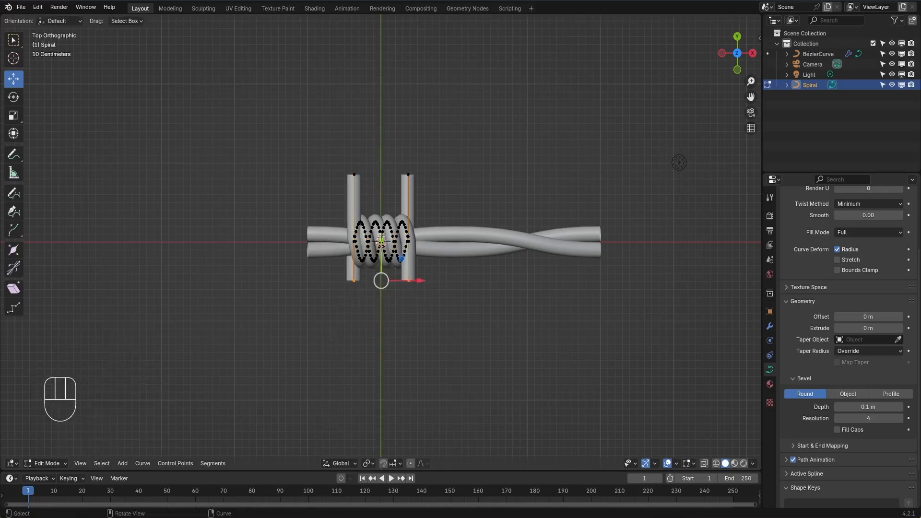
pyautogui.moveTo(381, 242); pyautogui.dragTo(494, 269)
pyautogui.press('Tab')
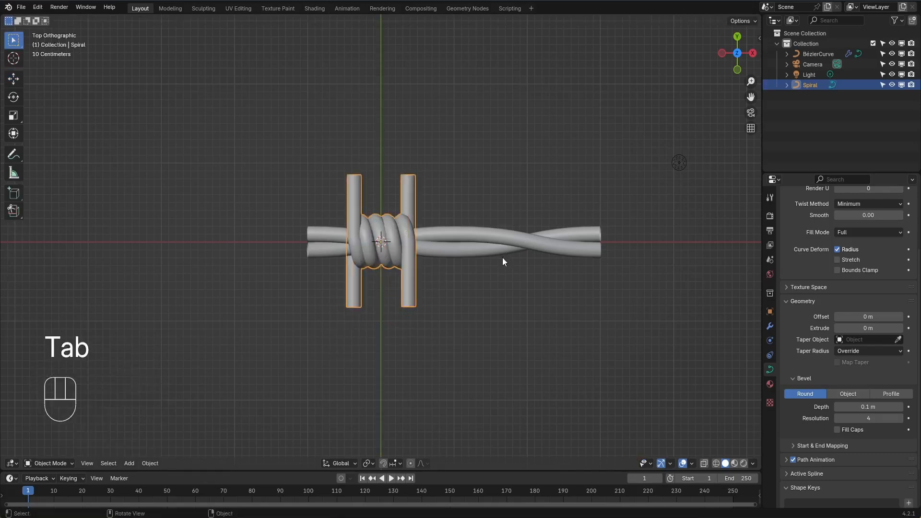
# Splay the barb's prongs by scaling their four end points along the global X axis by about 1.663 in Edit Mode
pyautogui.moveTo(474, 324); pyautogui.dragTo(460, 265, button='middle')
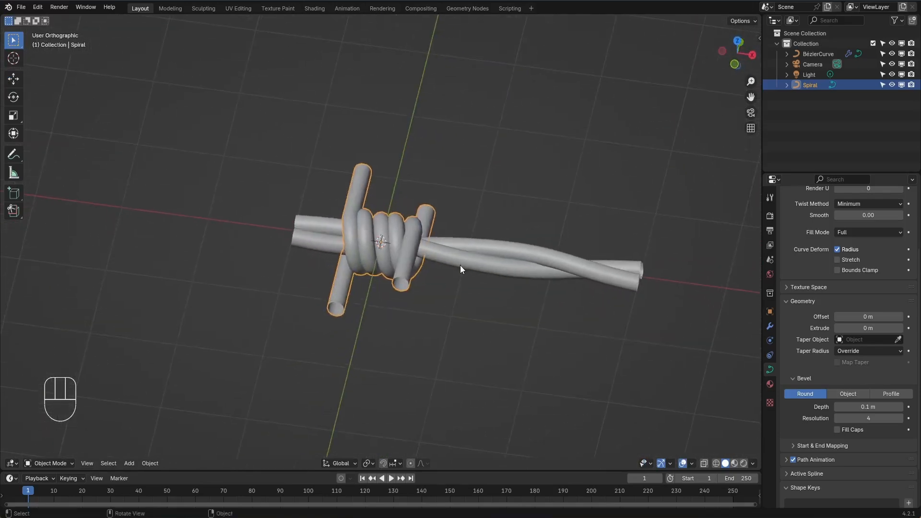
pyautogui.press('KP_7')
pyautogui.click(490, 303)
pyautogui.scroll(-4, 490, 305)
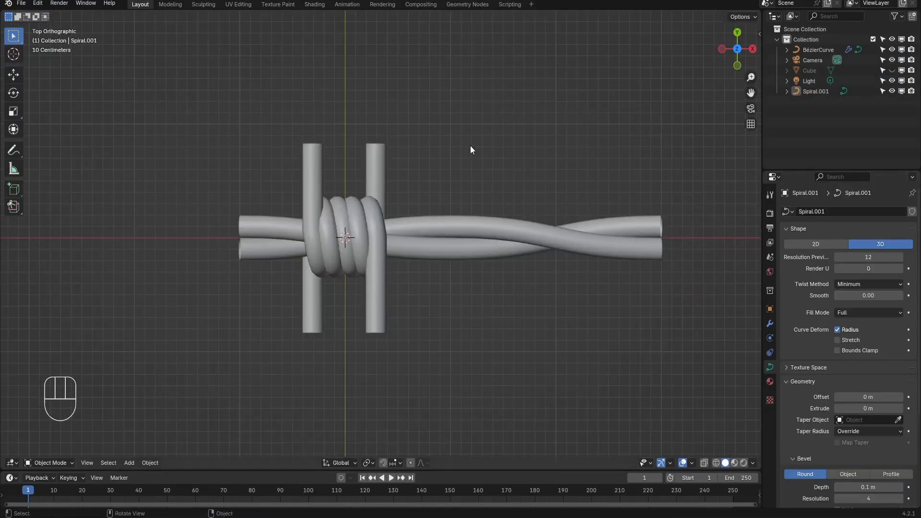
pyautogui.click(377, 152)
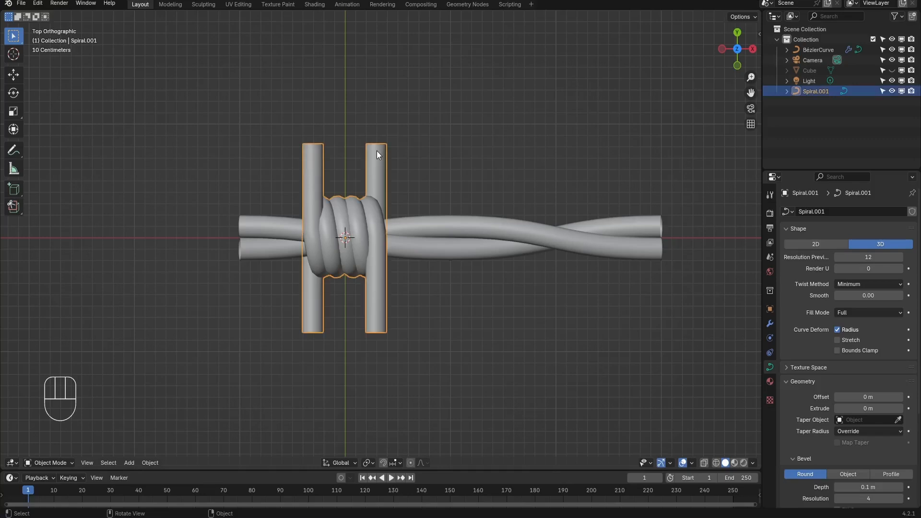
pyautogui.press('Tab')
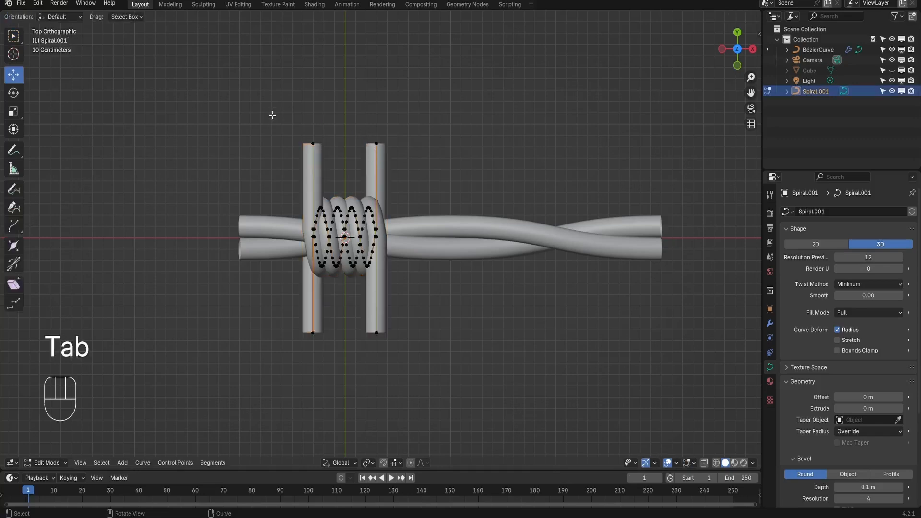
pyautogui.moveTo(272, 120); pyautogui.dragTo(418, 174)
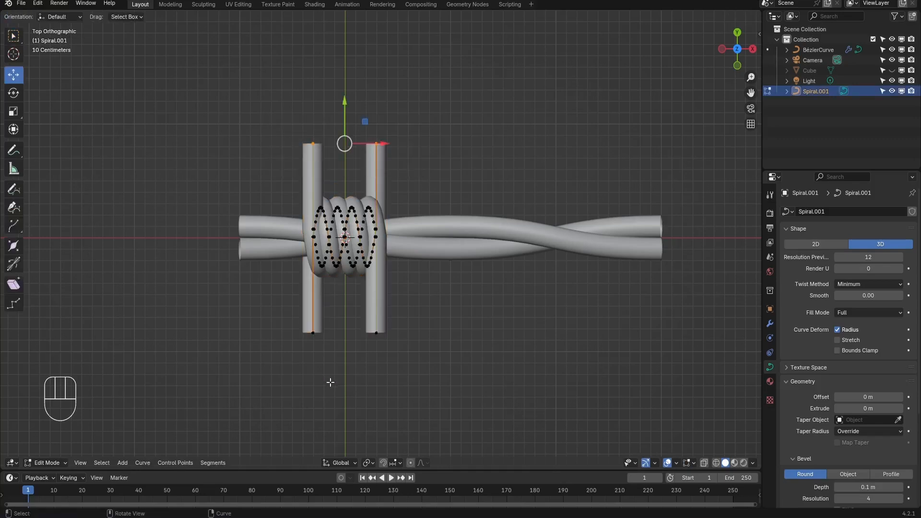
pyautogui.keyDown('shift'); pyautogui.moveTo(289, 355); pyautogui.dragTo(406, 312); pyautogui.keyUp('shift')
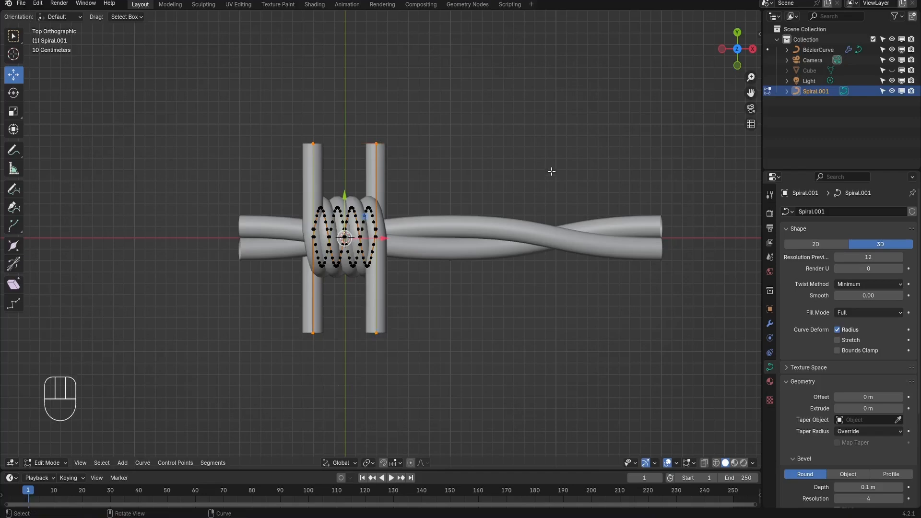
pyautogui.press('s')
pyautogui.press('x')
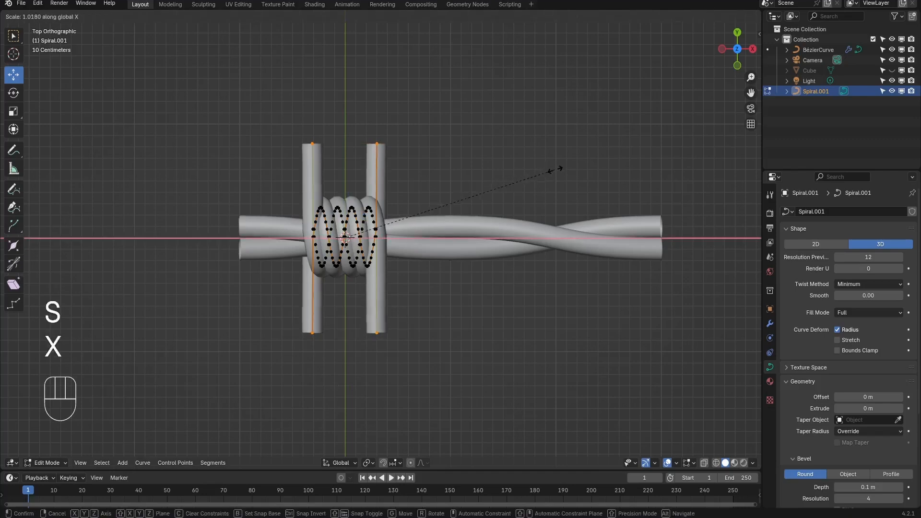
pyautogui.click(701, 203)
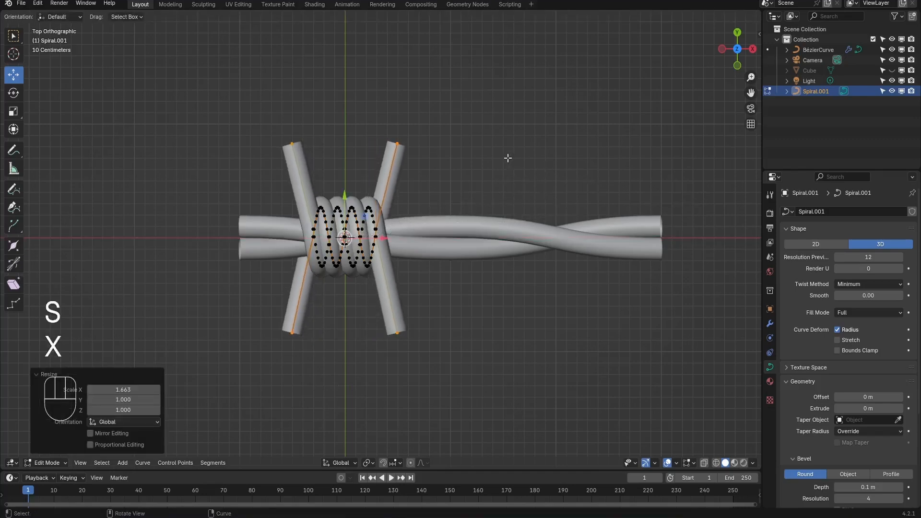
# Return to Object Mode and convert the spiral barb curve to a mesh
pyautogui.press('Tab')
pyautogui.rightClick(509, 134)
pyautogui.moveTo(509, 133)
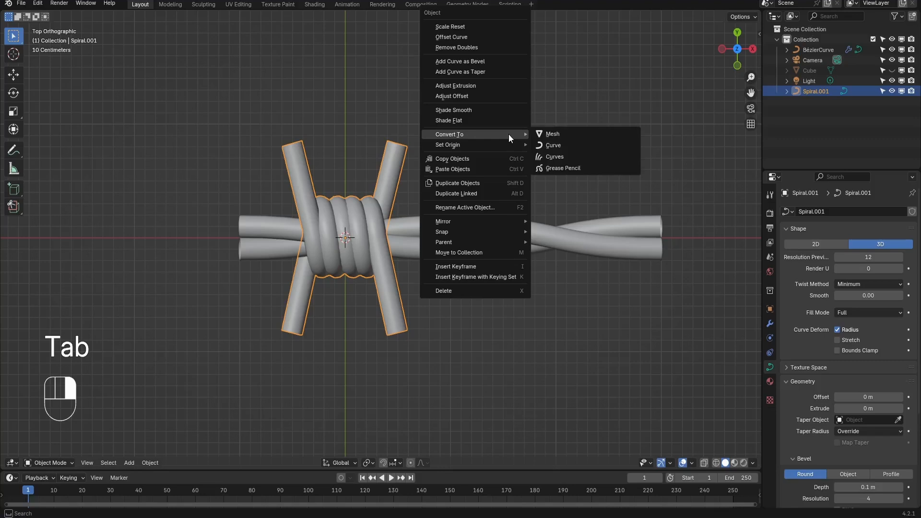
pyautogui.click(562, 135)
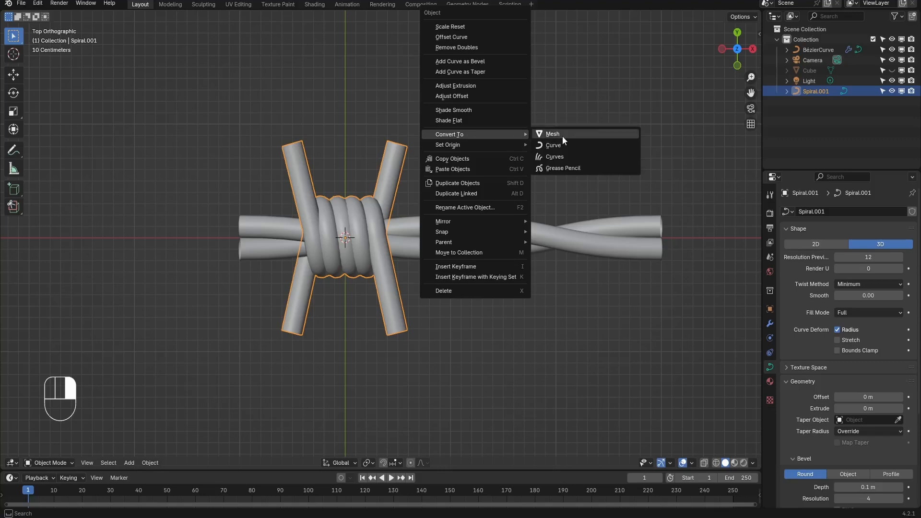
# Cap the open tip of the negative-X prong on the positive-Y side with three inward-scaled extrusions, the last about 0.769, and merge the inner loop at center
pyautogui.moveTo(492, 139); pyautogui.dragTo(493, 165, button='middle')
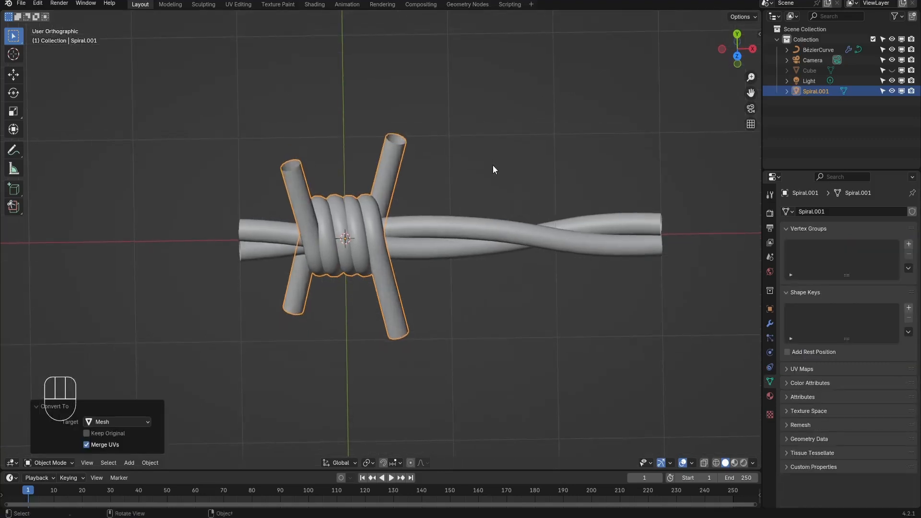
pyautogui.press('Tab')
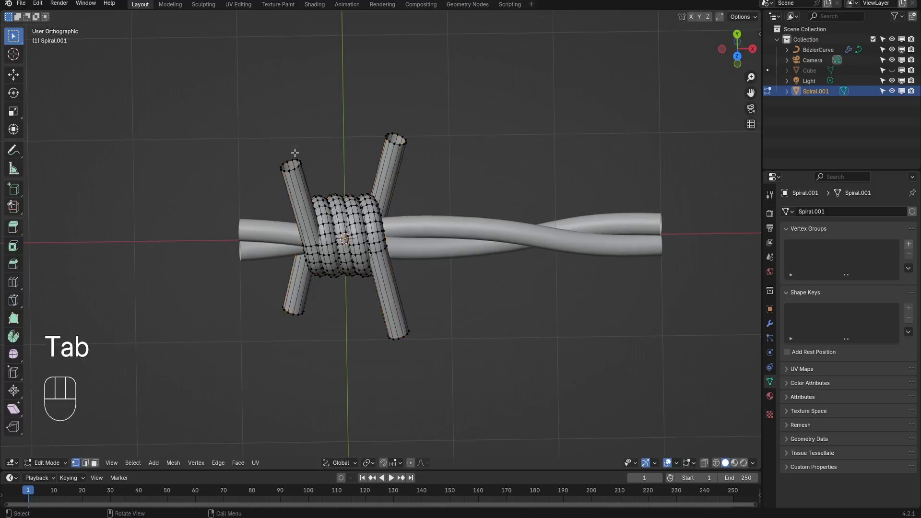
pyautogui.keyDown('alt'); pyautogui.click(291, 159); pyautogui.keyUp('alt')
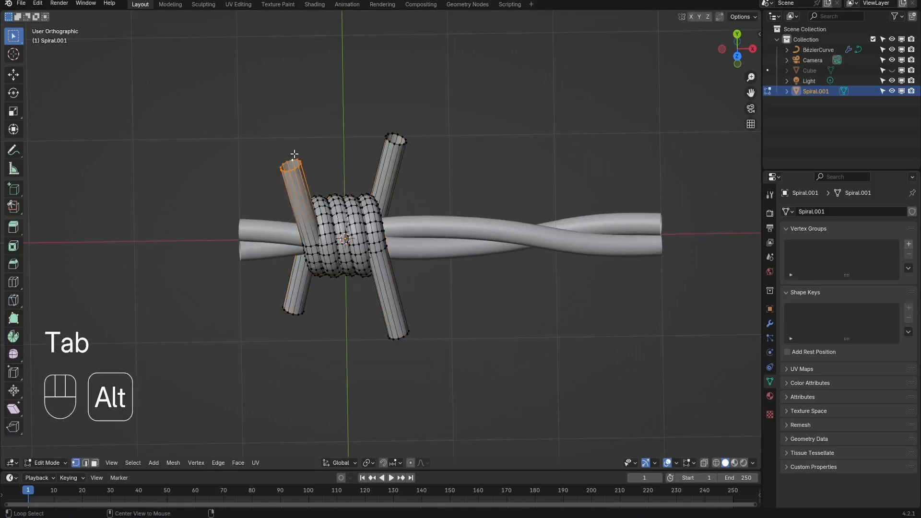
pyautogui.press('e')
pyautogui.press('s')
pyautogui.click(329, 150)
pyautogui.press('e')
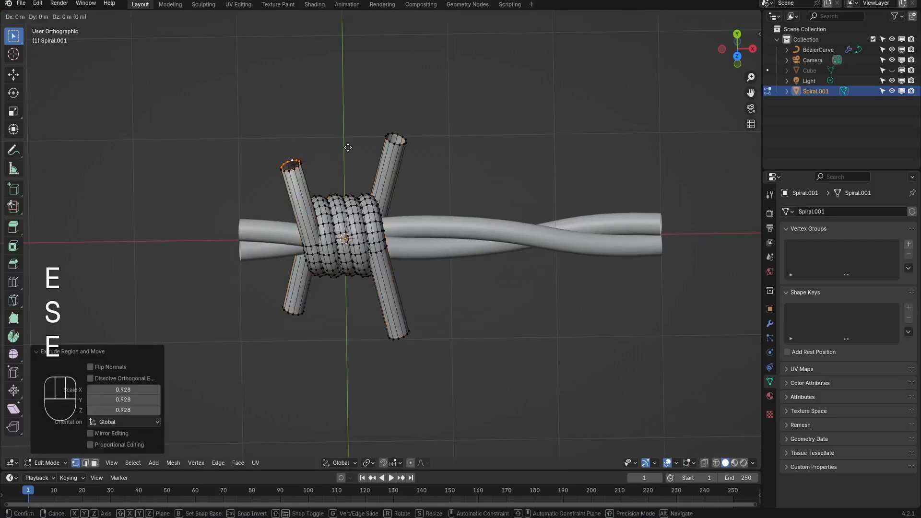
pyautogui.press('s')
pyautogui.click(328, 150)
pyautogui.press('e')
pyautogui.press('s')
pyautogui.click(316, 148)
pyautogui.rightClick(314, 149)
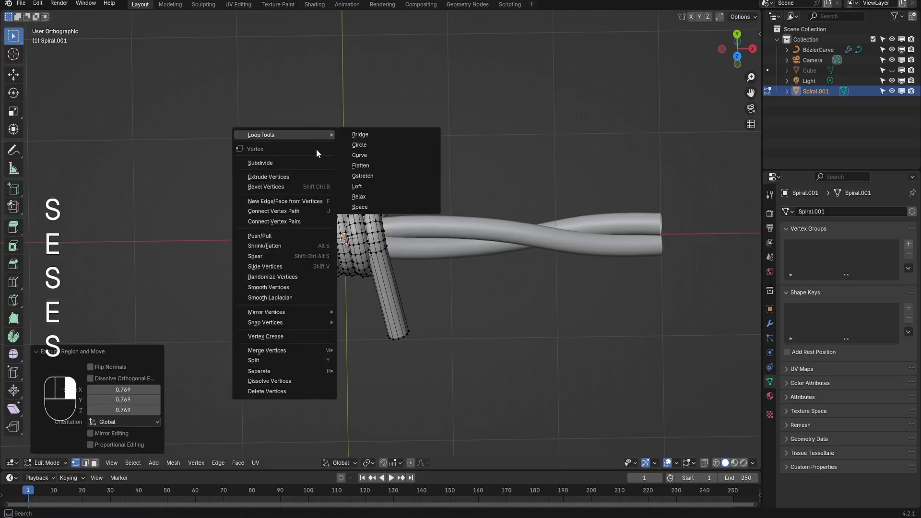
pyautogui.moveTo(298, 351)
pyautogui.click(365, 350)
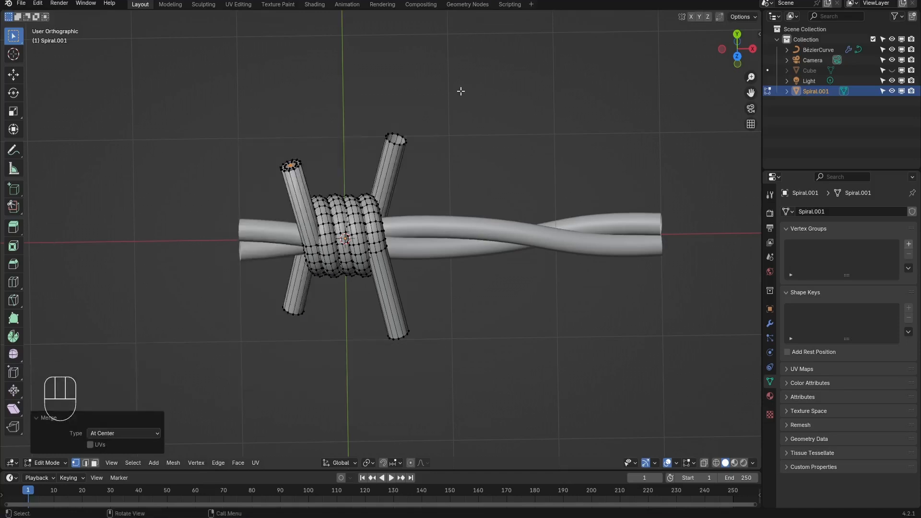
# Cap the open tip of the positive-X prong on the positive-Y side with inward-scaled extrusions down to about 0.550, merging the inner loop at center
pyautogui.keyDown('alt'); pyautogui.click(403, 132); pyautogui.keyUp('alt')
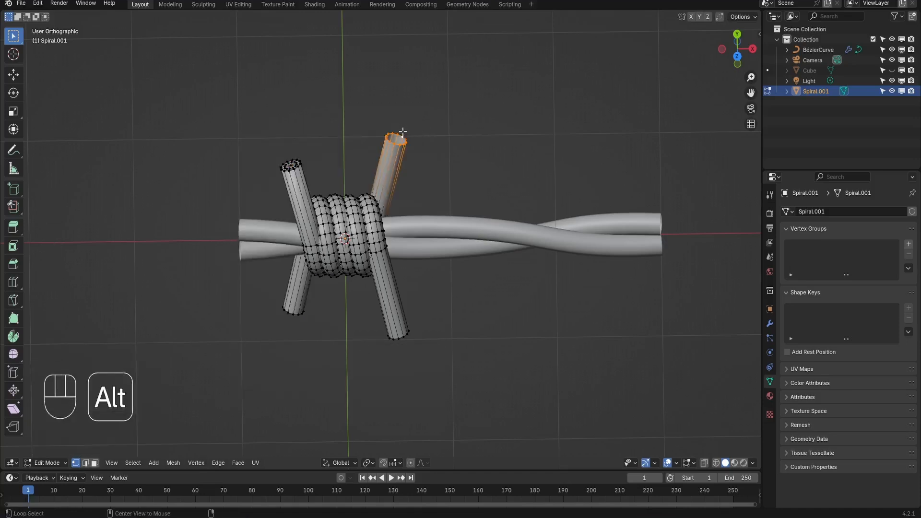
pyautogui.press('e')
pyautogui.press('s')
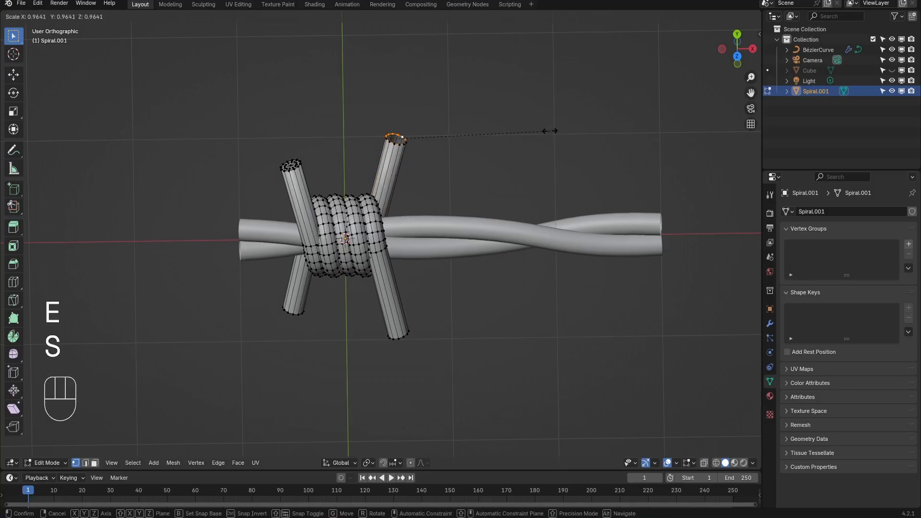
pyautogui.click(550, 132)
pyautogui.press('e')
pyautogui.press('s')
pyautogui.click(481, 119)
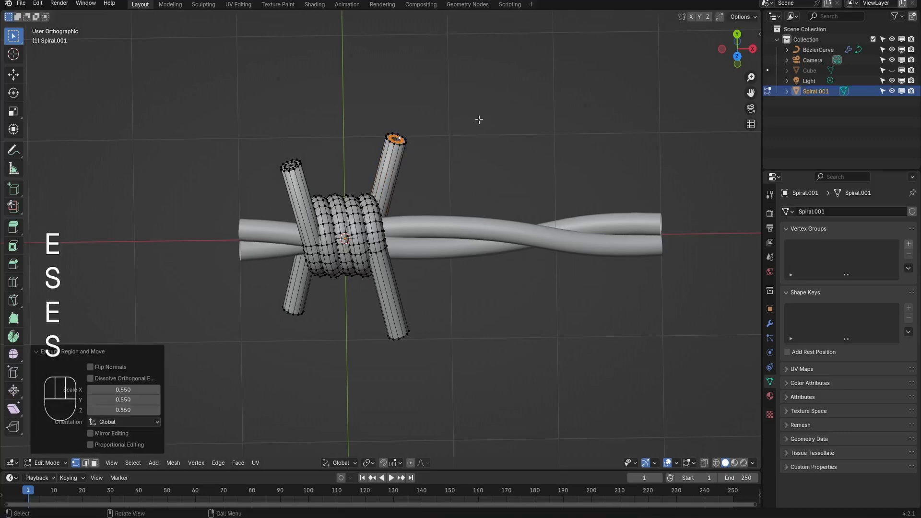
pyautogui.press('e')
pyautogui.click(483, 117)
pyautogui.rightClick(483, 117)
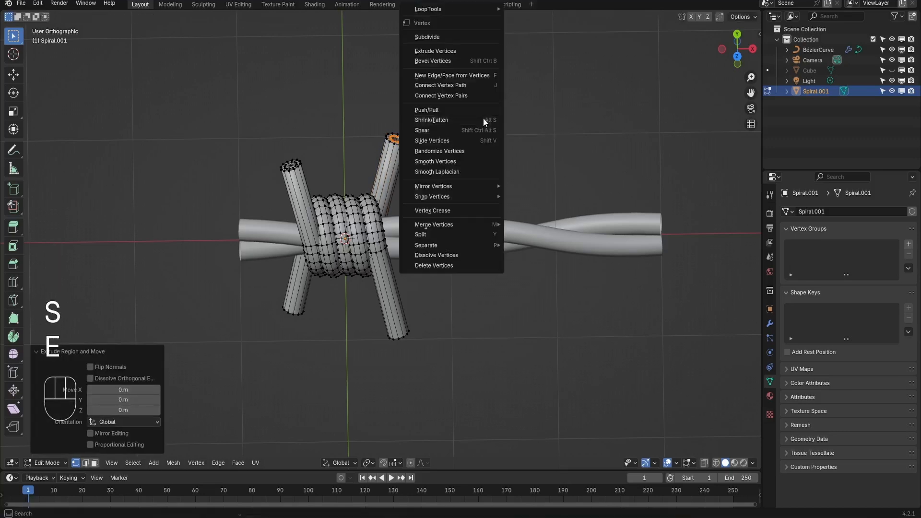
pyautogui.moveTo(473, 225)
pyautogui.click(527, 224)
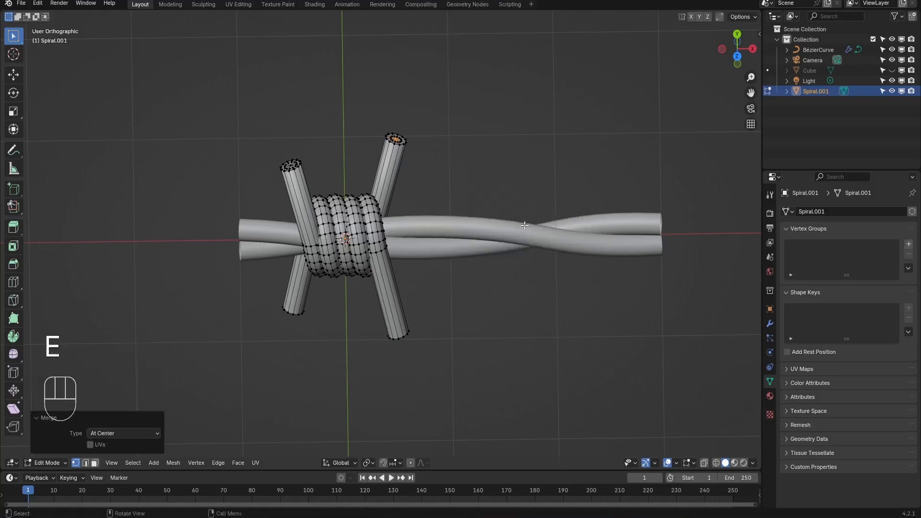
# Cap the open tip of the negative-X prong on the negative-Y side with two inward-scaled extrusions, the second about 0.493, and merge at center
pyautogui.moveTo(475, 307); pyautogui.dragTo(328, 404, button='middle')
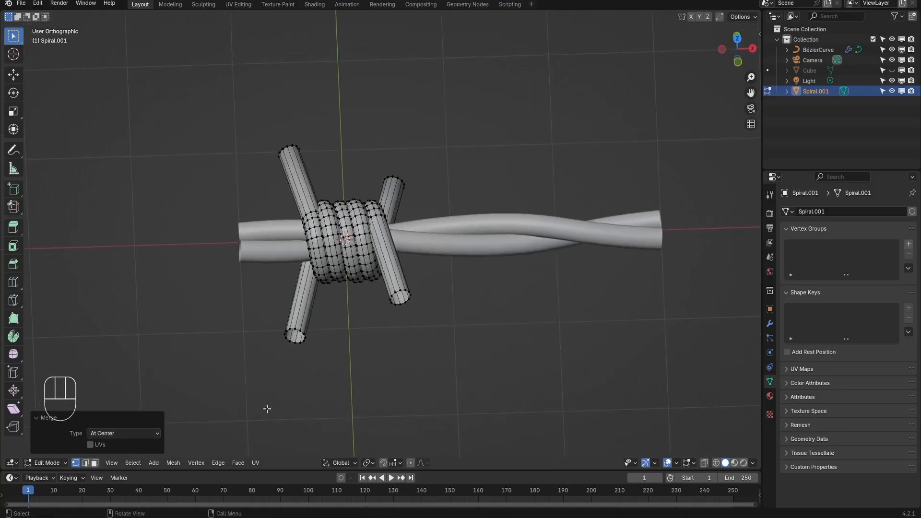
pyautogui.keyDown('alt'); pyautogui.click(296, 343); pyautogui.keyUp('alt')
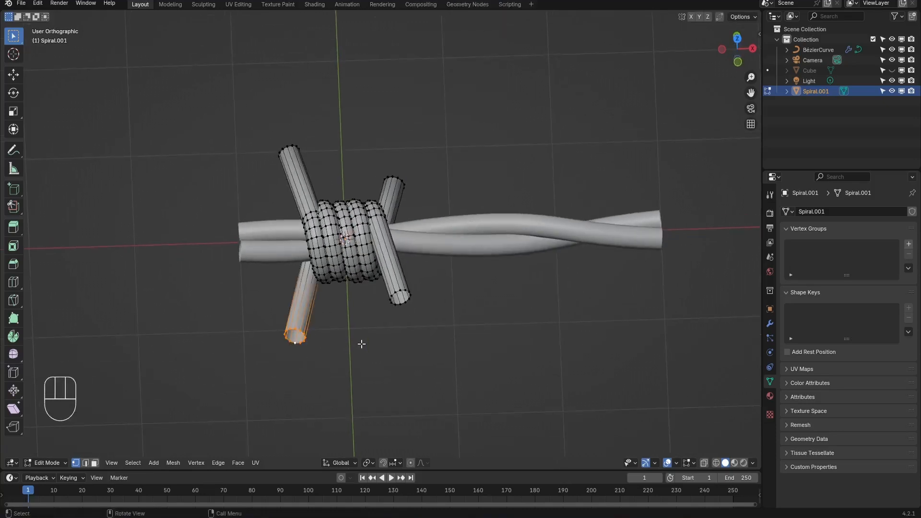
pyautogui.press('e')
pyautogui.press('s')
pyautogui.click(358, 343)
pyautogui.press('e')
pyautogui.press('s')
pyautogui.click(328, 338)
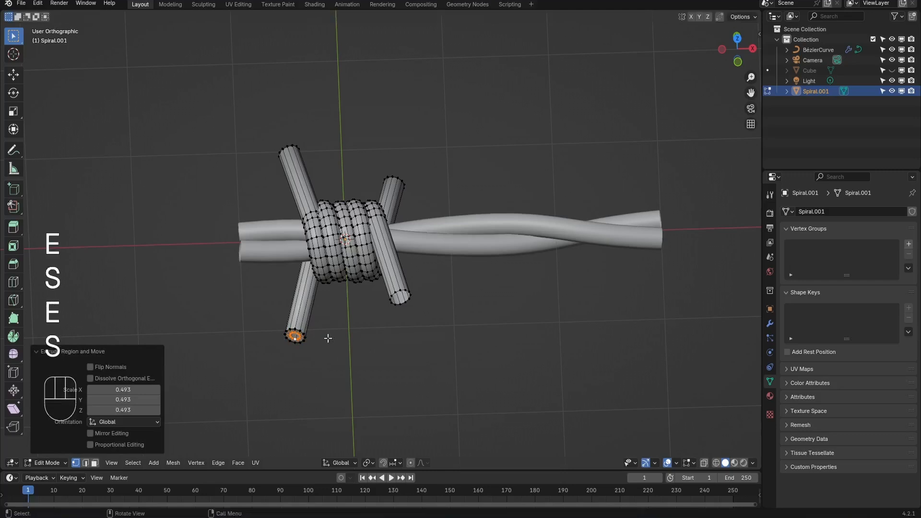
pyautogui.rightClick(332, 338)
pyautogui.moveTo(333, 338)
pyautogui.click(381, 336)
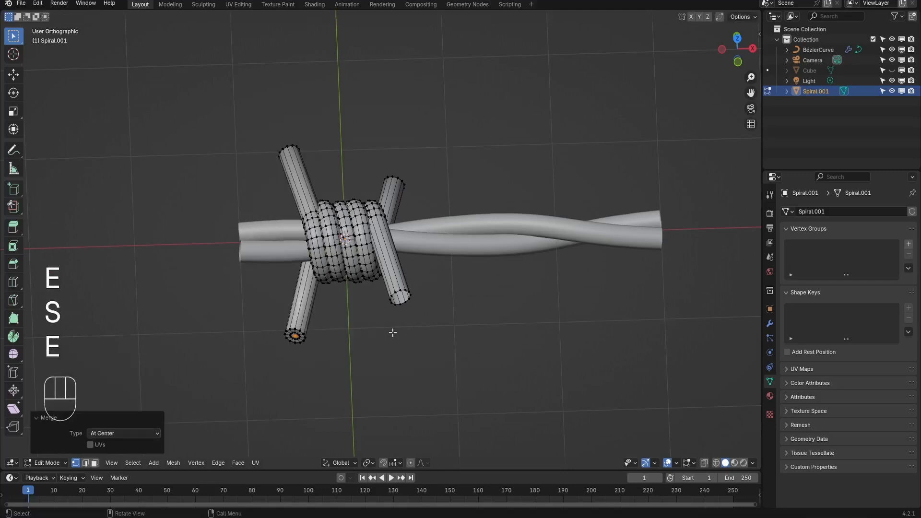
# Cap the open tip of the positive-X prong on the negative-Y side with three inward-scaled extrusions, the last about 0.820, merge at center, and return to Object Mode
pyautogui.keyDown('alt'); pyautogui.click(410, 302); pyautogui.keyUp('alt')
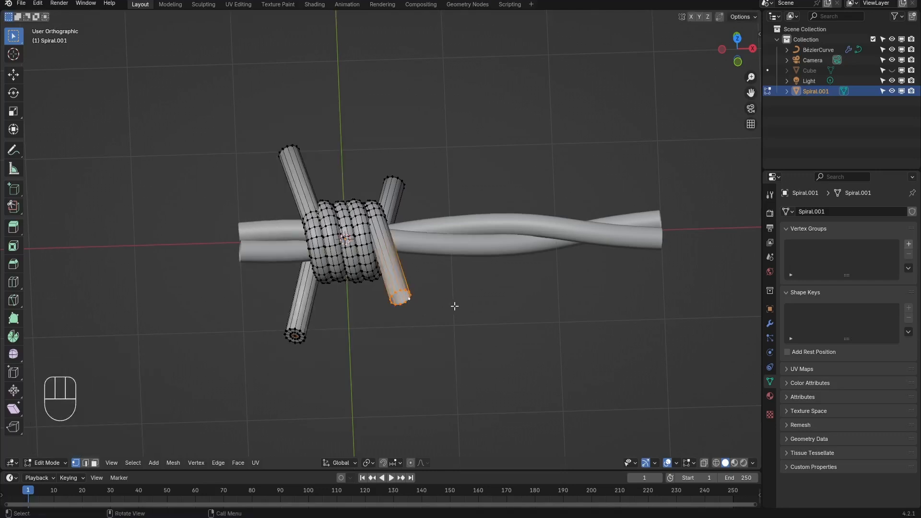
pyautogui.press('e')
pyautogui.press('s')
pyautogui.click(501, 314)
pyautogui.press('e')
pyautogui.press('s')
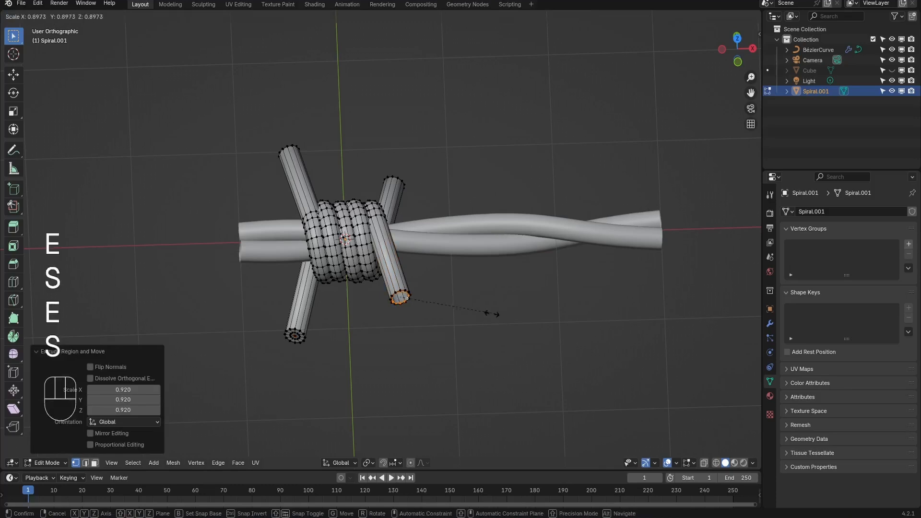
pyautogui.click(475, 315)
pyautogui.press('e')
pyautogui.press('s')
pyautogui.click(453, 312)
pyautogui.rightClick(451, 312)
pyautogui.moveTo(452, 312)
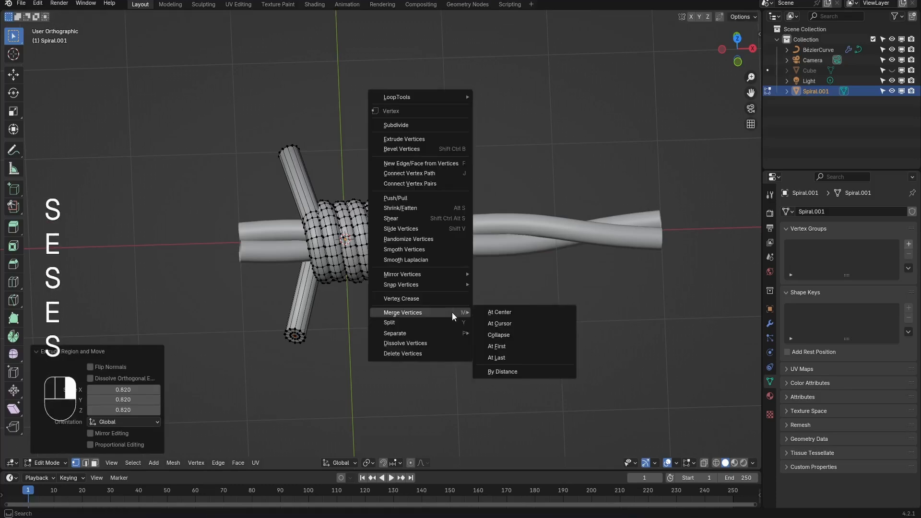
pyautogui.click(499, 314)
pyautogui.press('Tab')
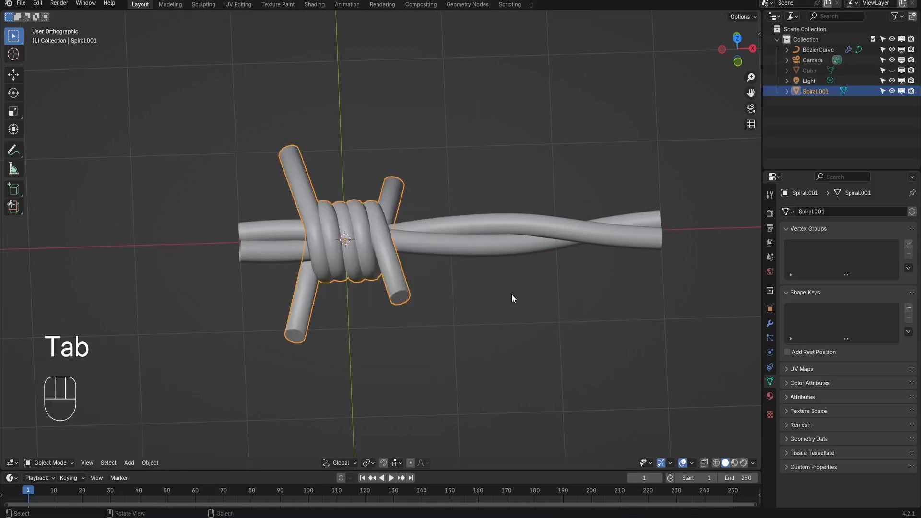
# Convert the twisted two-strand wire curve to a mesh while in top view
pyautogui.press('KP_7')
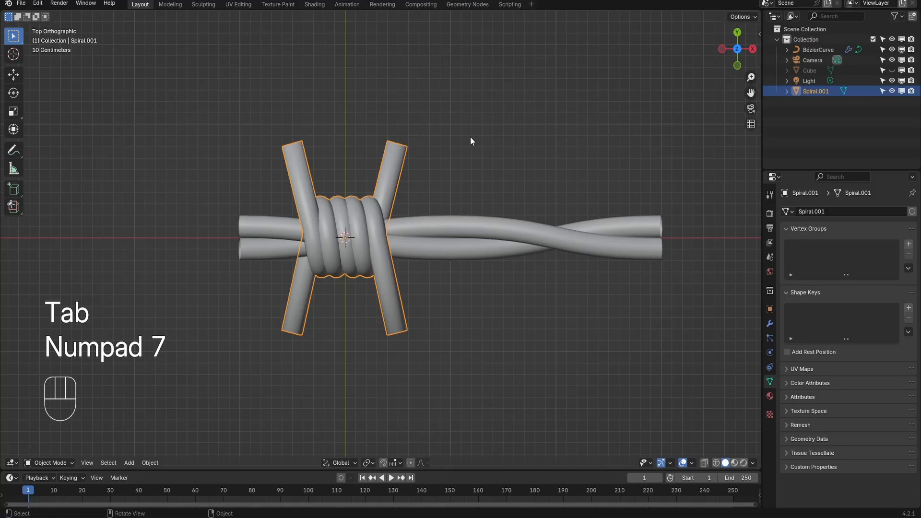
pyautogui.click(467, 226)
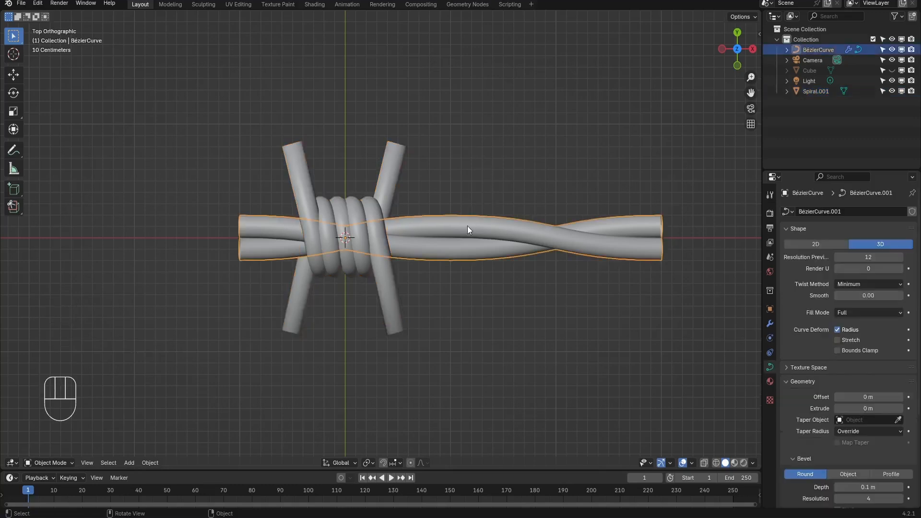
pyautogui.rightClick(528, 163)
pyautogui.moveTo(528, 163)
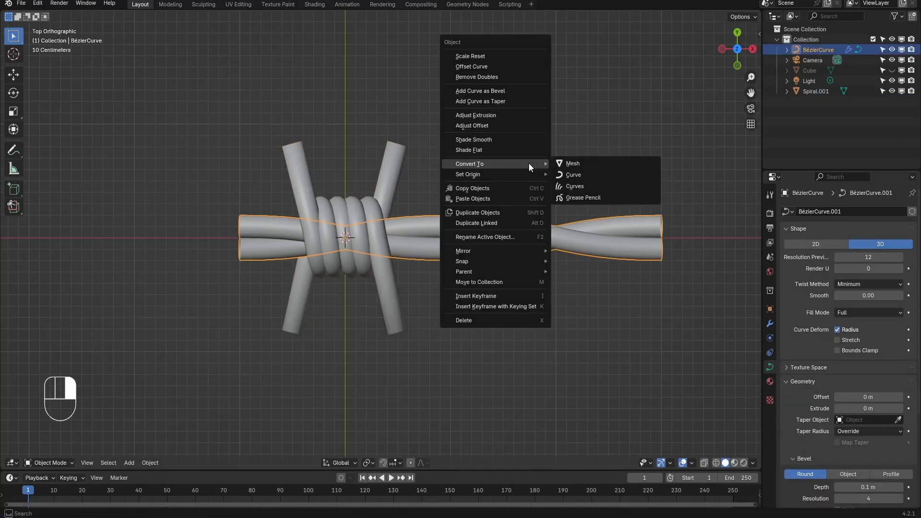
pyautogui.click(594, 163)
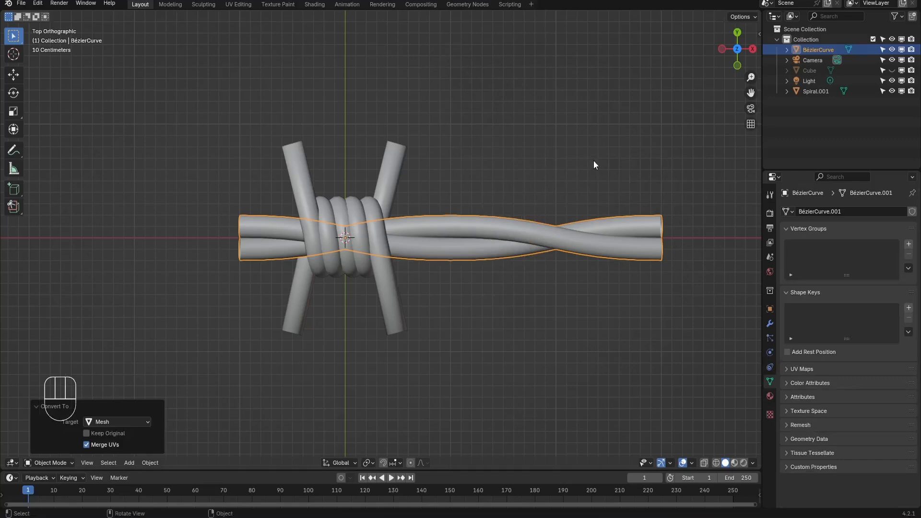
# Join the spiral barb into the twisted wire mesh, keeping the wire as the active object
pyautogui.click(387, 165)
pyautogui.keyDown('shift'); pyautogui.click(459, 221); pyautogui.keyUp('shift')
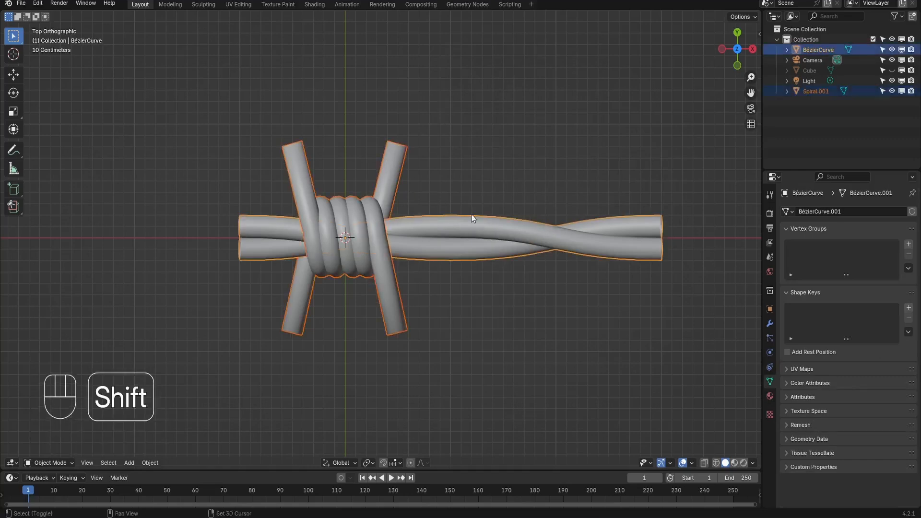
pyautogui.rightClick(521, 158)
pyautogui.click(494, 146)
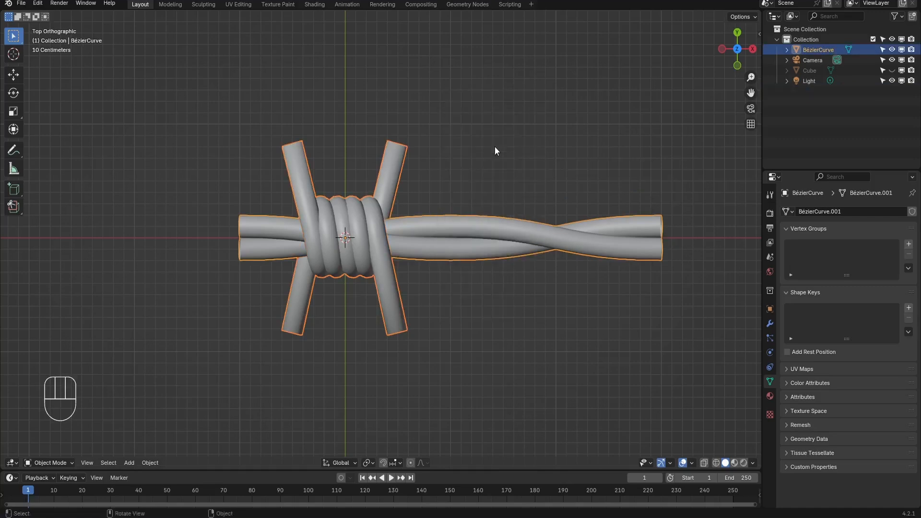
pyautogui.click(501, 187)
pyautogui.click(361, 208)
# Rename the joined wire object as "barbed wire base"
pyautogui.doubleClick(822, 48)
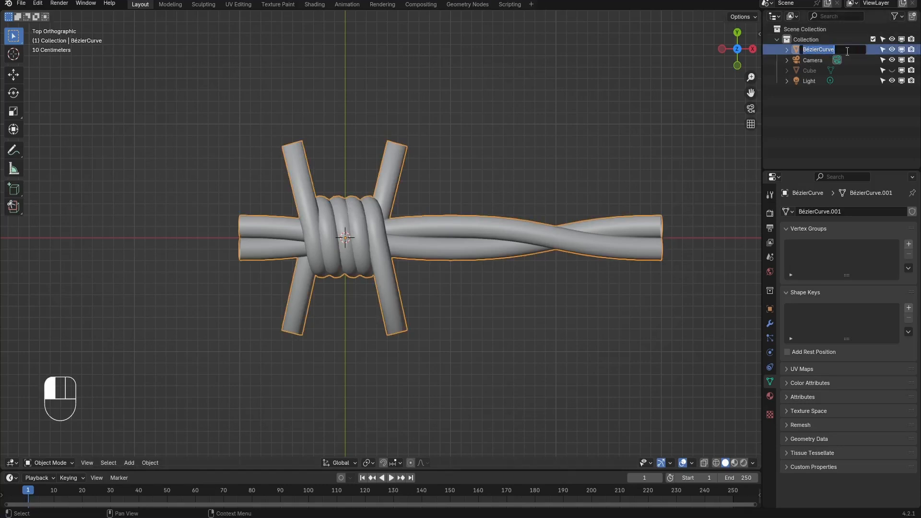
pyautogui.write('barbed wire base')
pyautogui.press('Return')
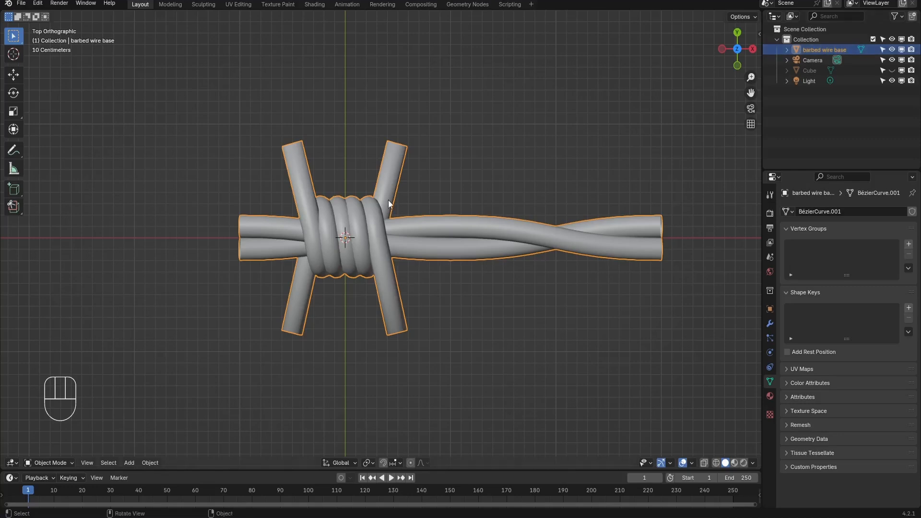
# Save the scene over the existing file "barbed wire base mesh.blend" in the 009_BarbedWireHearts folder
pyautogui.moveTo(21, 3); pyautogui.dragTo(54, 90)
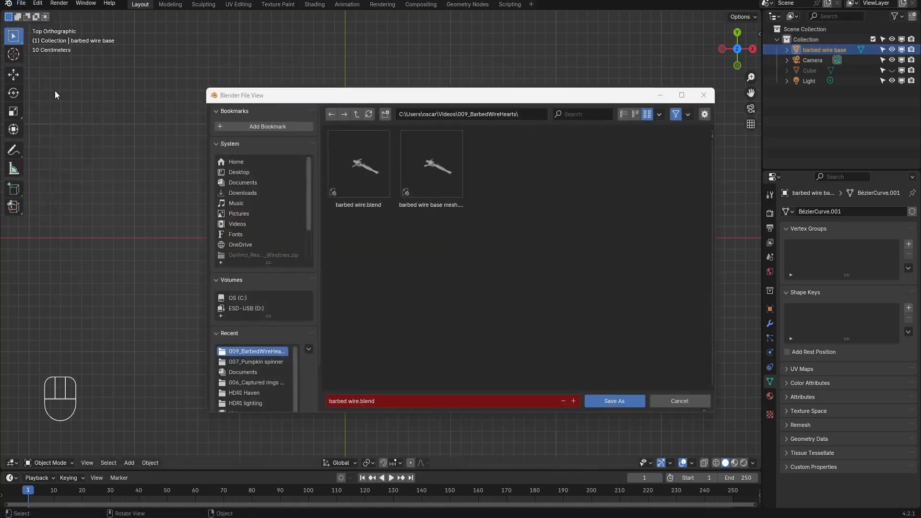
pyautogui.click(422, 181)
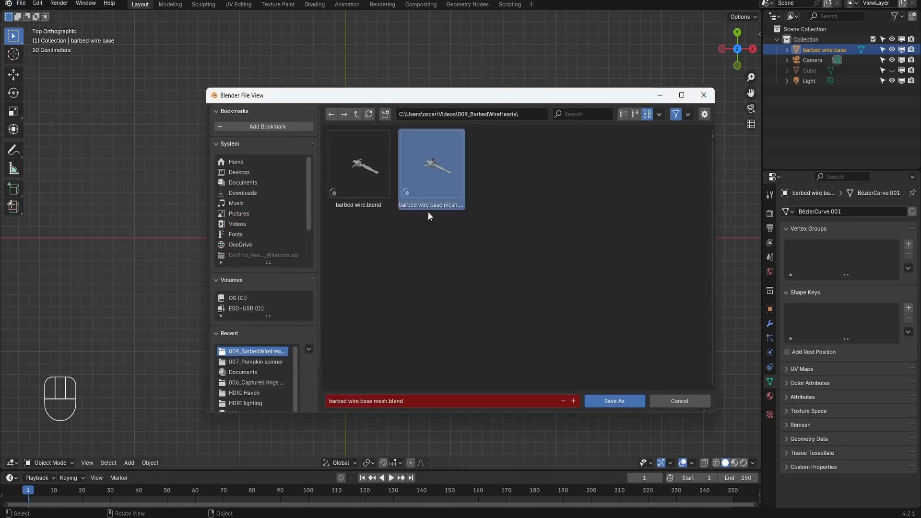
pyautogui.click(628, 401)
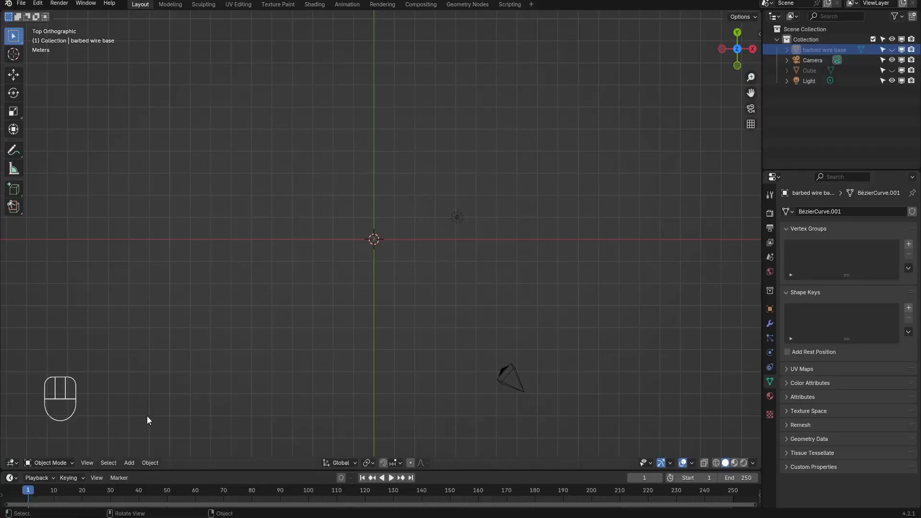
# Add a Bézier circle curve with a 1 m radius at the world origin
pyautogui.click(130, 463)
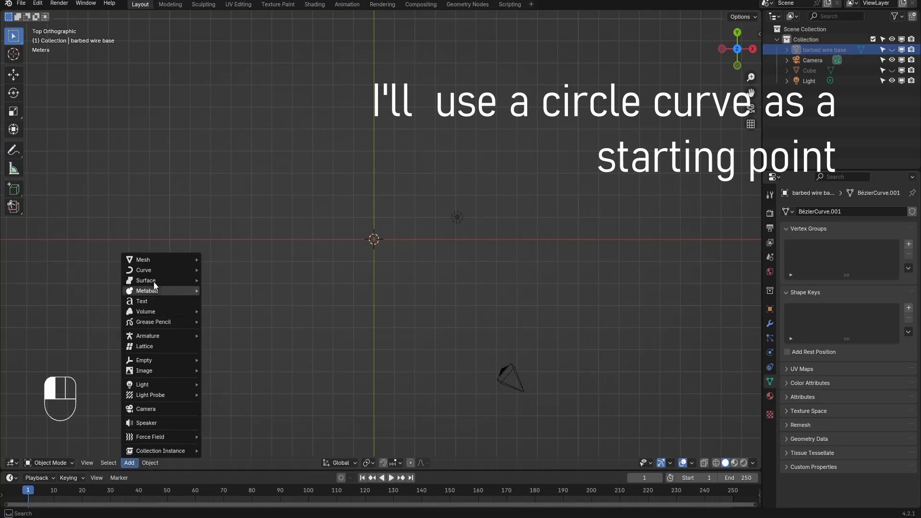
pyautogui.moveTo(154, 272)
pyautogui.moveTo(242, 3)
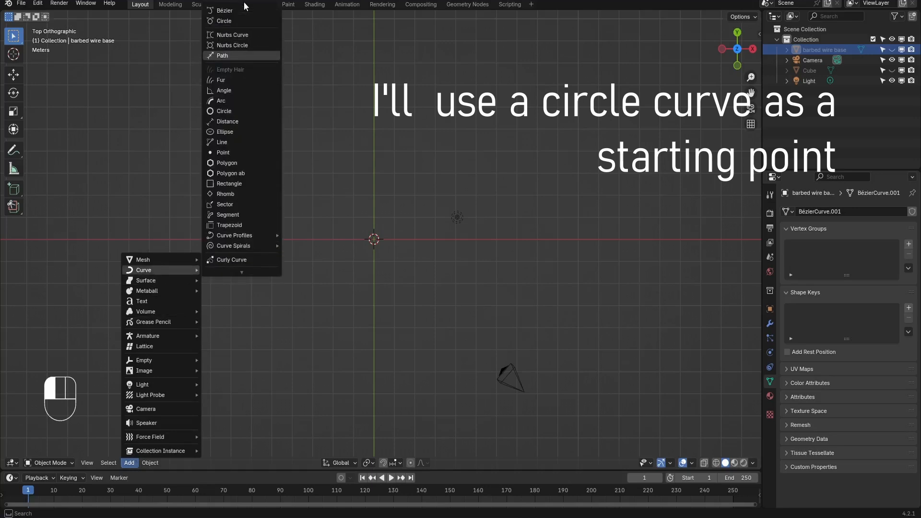
pyautogui.click(236, 21)
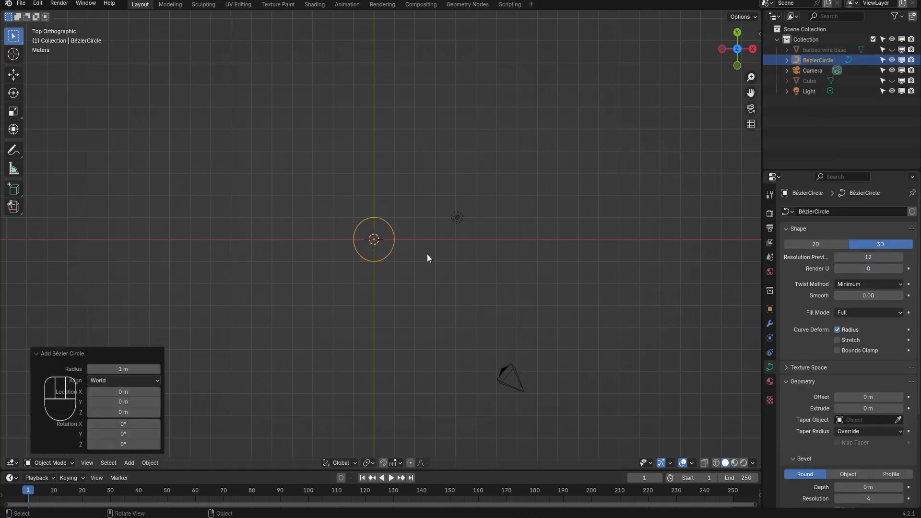
pyautogui.scroll(5, 436, 239)
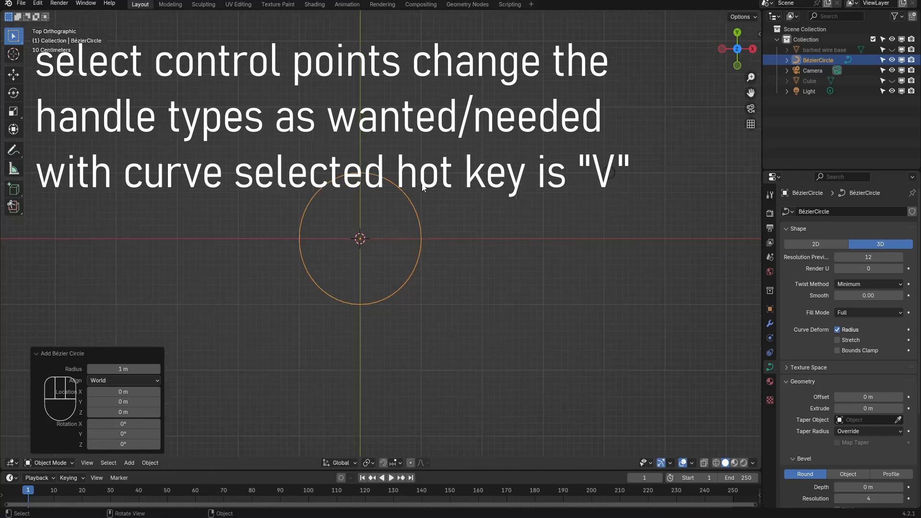
# In Edit Mode, move the circle's positive-Y control point about -0.65 m along Y and set its handle type to Vector
pyautogui.press('Tab')
pyautogui.click(359, 179)
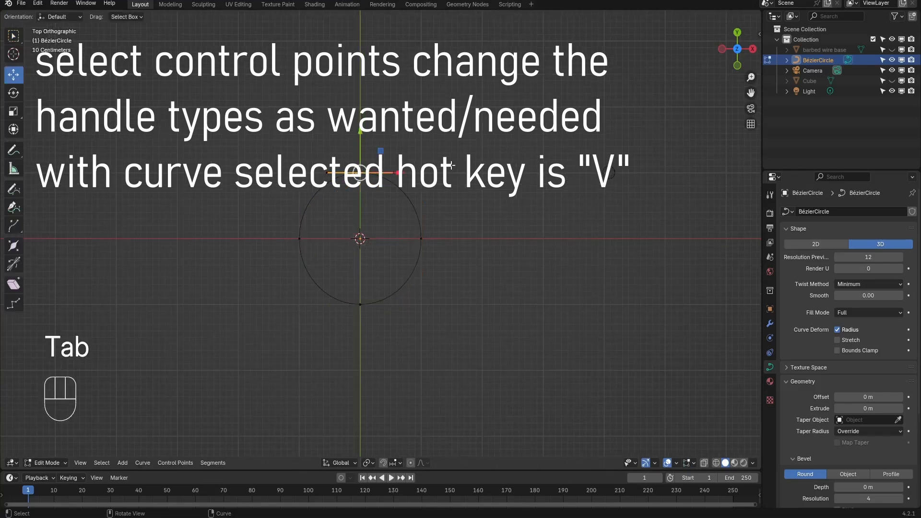
pyautogui.moveTo(366, 133); pyautogui.dragTo(379, 176)
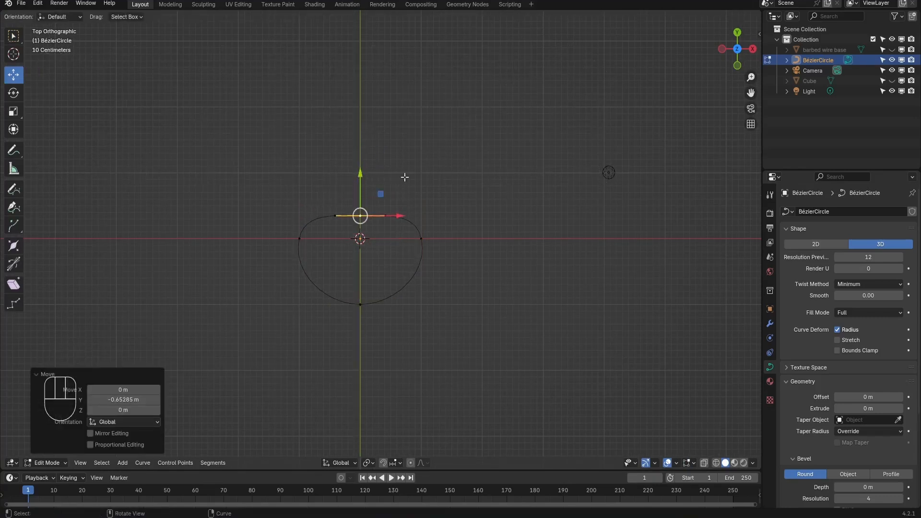
pyautogui.press('v')
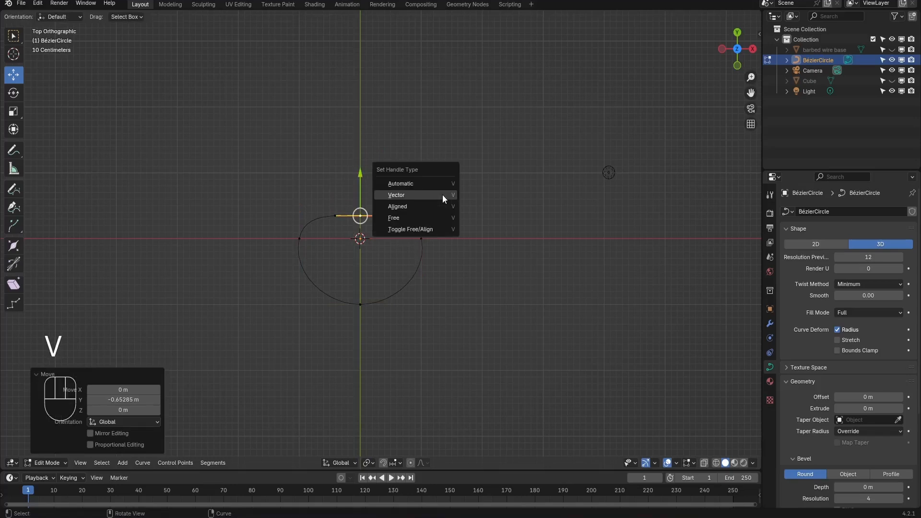
pyautogui.click(442, 194)
# Raise both handles of the notch control point along Y to form the heart's two rounded lobes
pyautogui.click(339, 223)
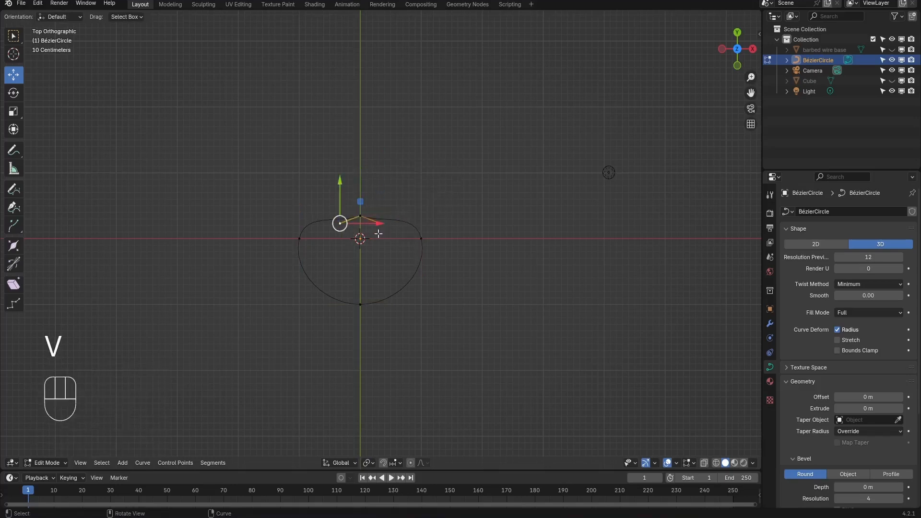
pyautogui.keyDown('shift'); pyautogui.click(360, 216); pyautogui.keyUp('shift')
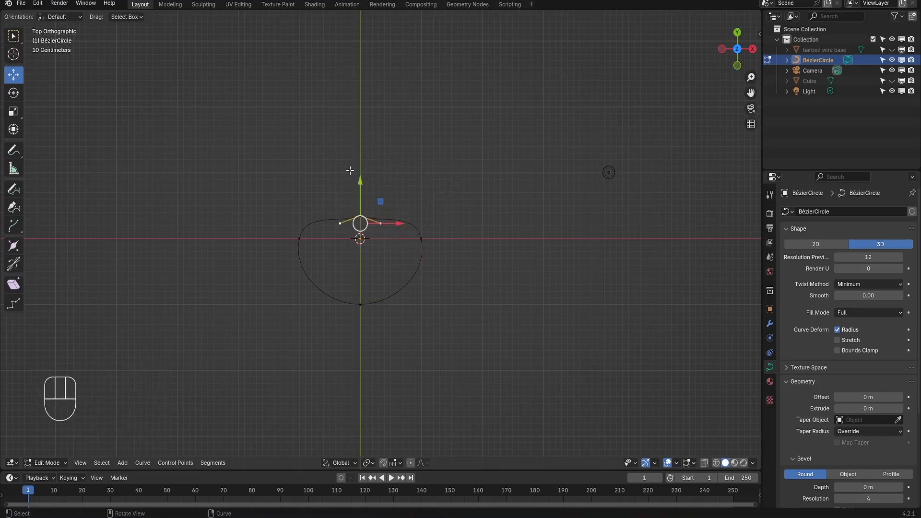
pyautogui.moveTo(359, 180); pyautogui.dragTo(359, 139)
# Set the handle type of the heart's negative-Y tip control point to Vector
pyautogui.click(370, 307)
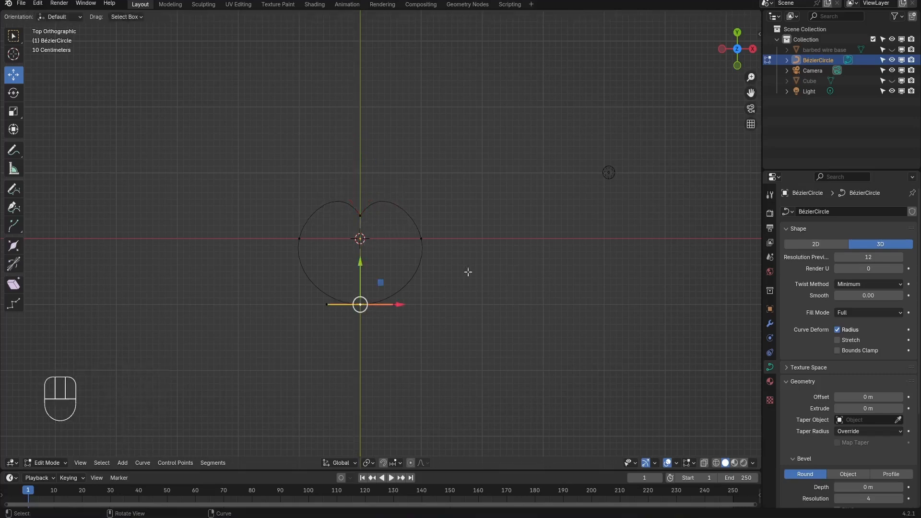
pyautogui.press('v')
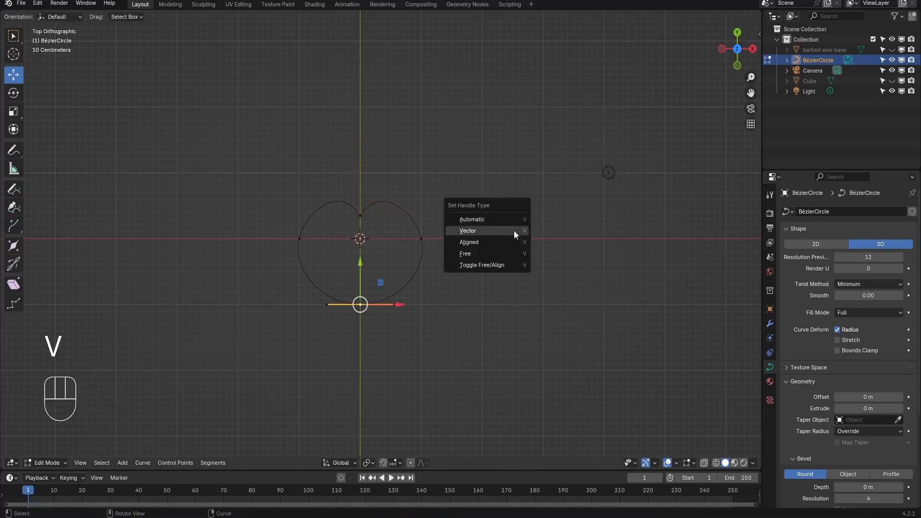
pyautogui.click(514, 230)
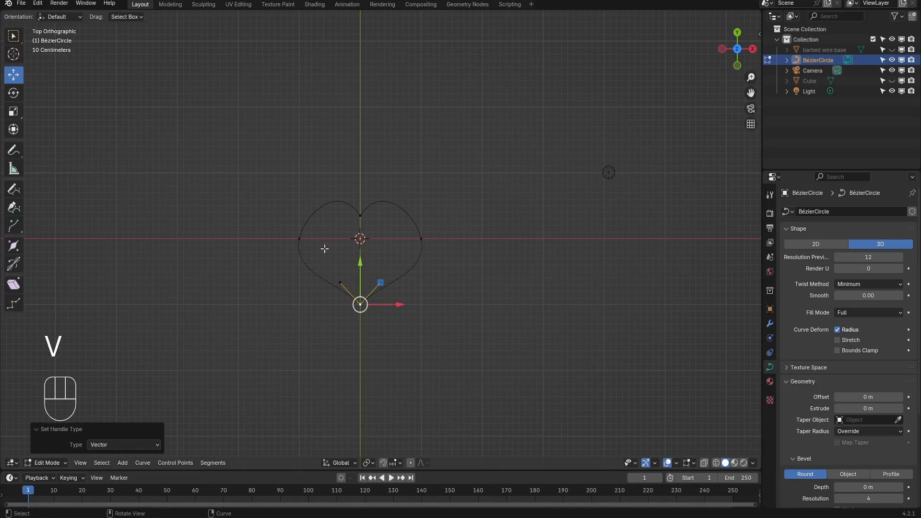
# Rotate the handles of the negative-X side point by about -11.7° and of the positive-X side point by about 19.2°
pyautogui.click(299, 239)
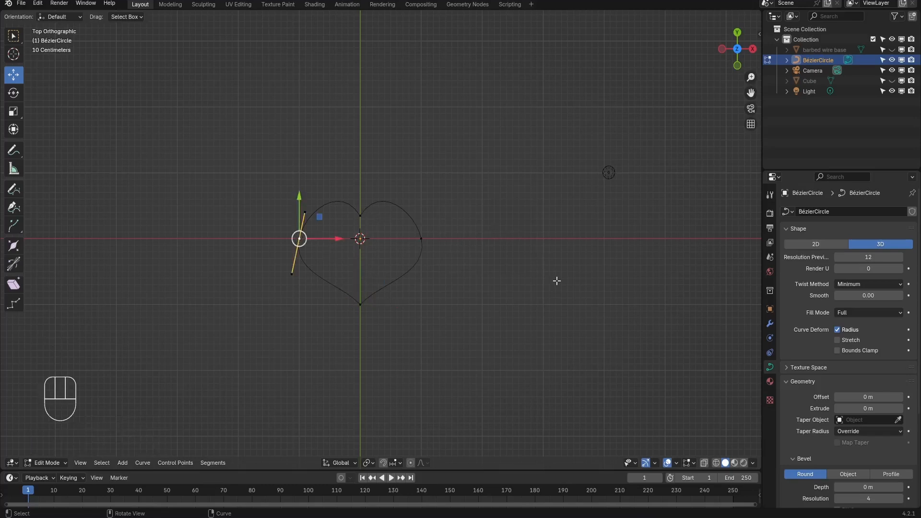
pyautogui.press('r')
pyautogui.click(553, 218)
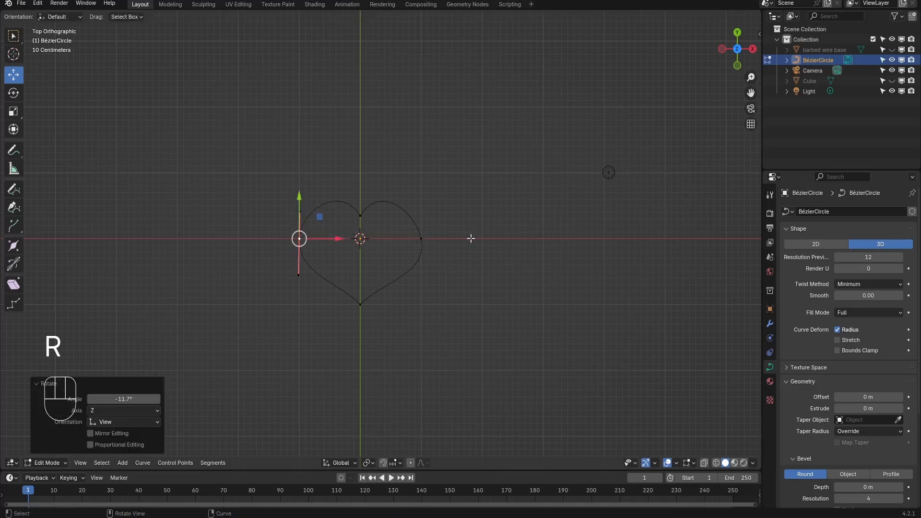
pyautogui.click(421, 238)
pyautogui.press('r')
pyautogui.click(533, 306)
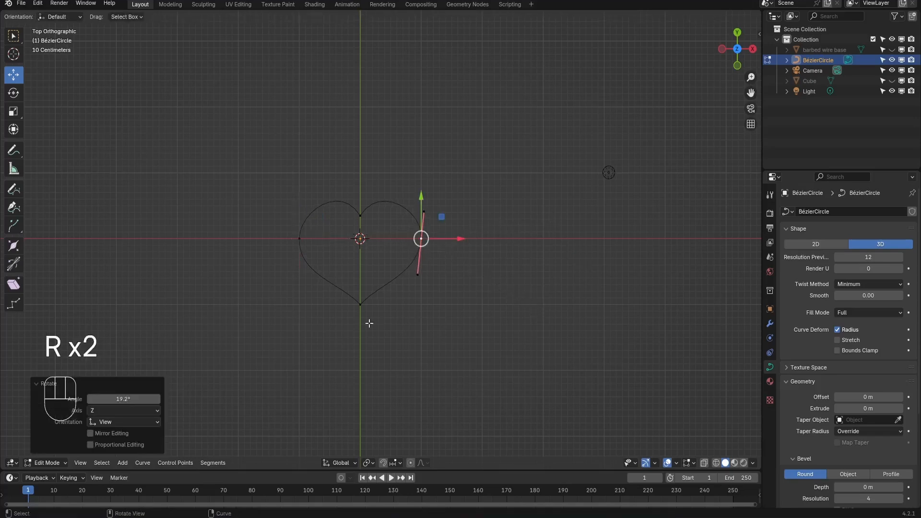
# Rotate the heart's tip control point by about -48° to curl the tip, and shift it about 0.016 m along X
pyautogui.click(363, 307)
pyautogui.press('r')
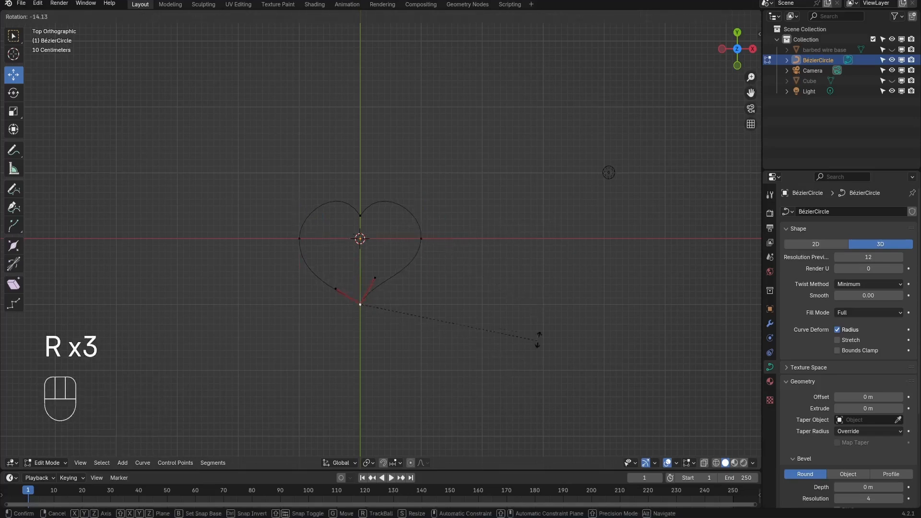
pyautogui.click(552, 216)
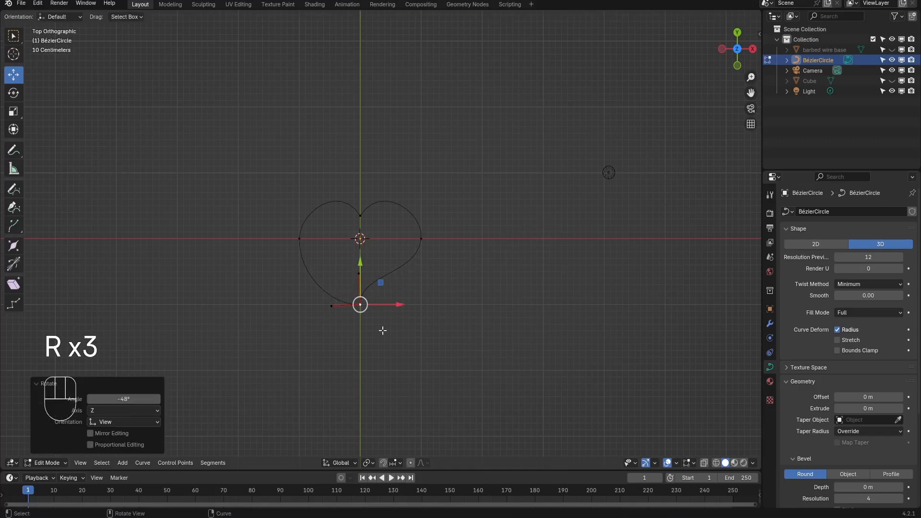
pyautogui.moveTo(399, 305); pyautogui.dragTo(400, 304)
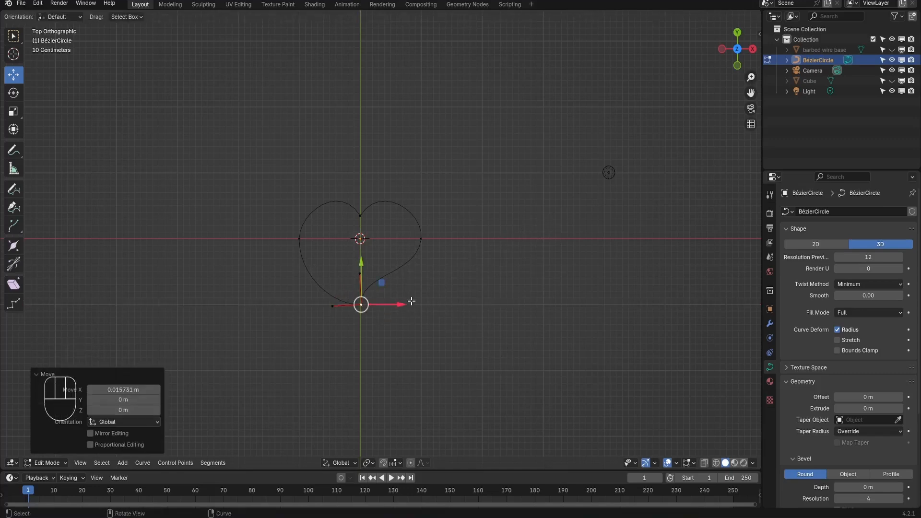
# Leave curve editing and scale the whole heart curve up uniformly by about 5.19
pyautogui.press('Tab')
pyautogui.scroll(-1, 512, 283)
pyautogui.scroll(-3, 501, 267)
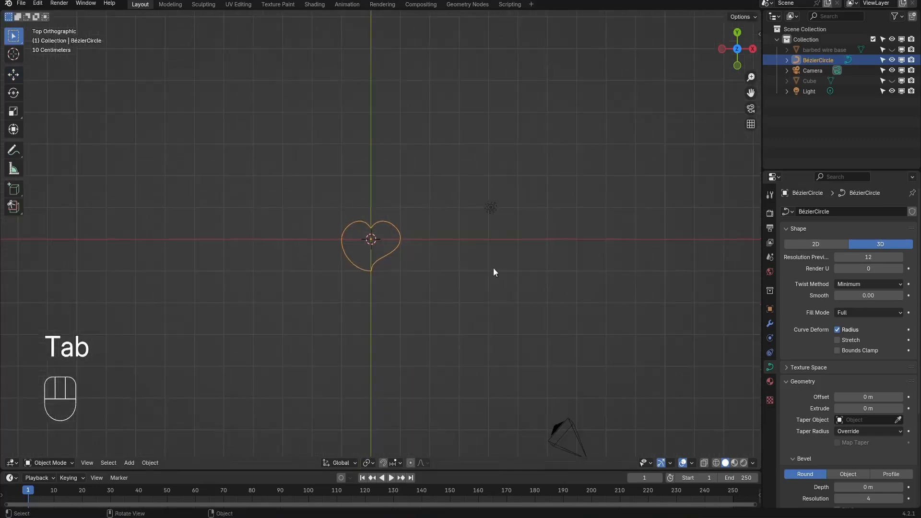
pyautogui.press('s')
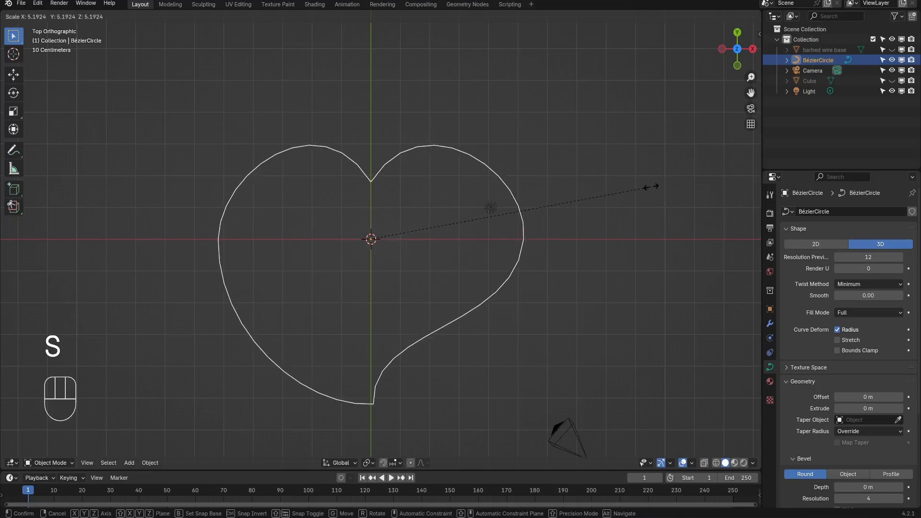
pyautogui.click(489, 206)
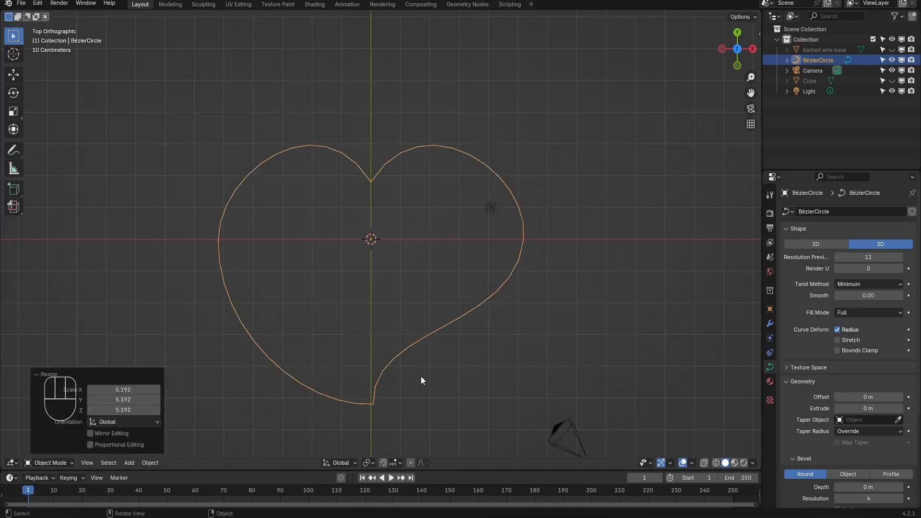
# Move the heart's tip control point about 1.32 m along X and -0.033 m along Y, and return to Object Mode
pyautogui.keyDown('shift'); pyautogui.moveTo(421, 375); pyautogui.dragTo(446, 277, button='middle'); pyautogui.keyUp('shift')
pyautogui.press('Tab')
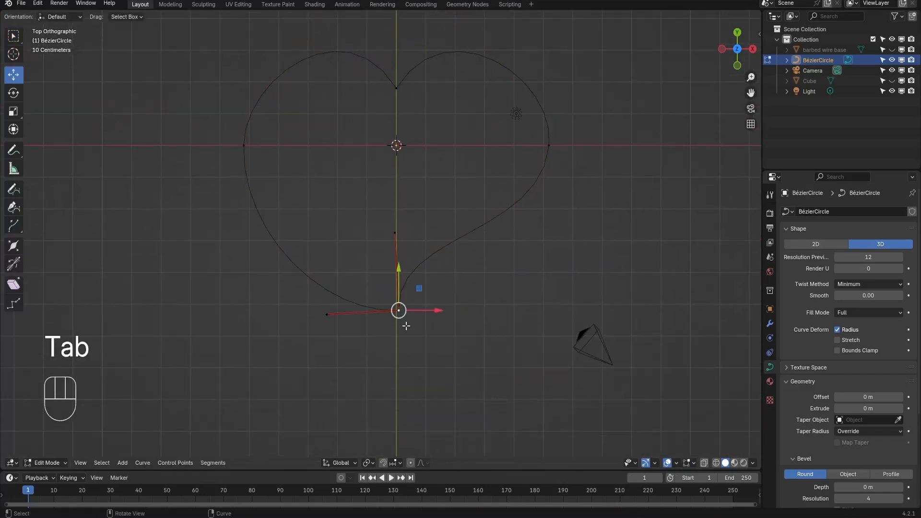
pyautogui.moveTo(408, 311); pyautogui.dragTo(447, 312)
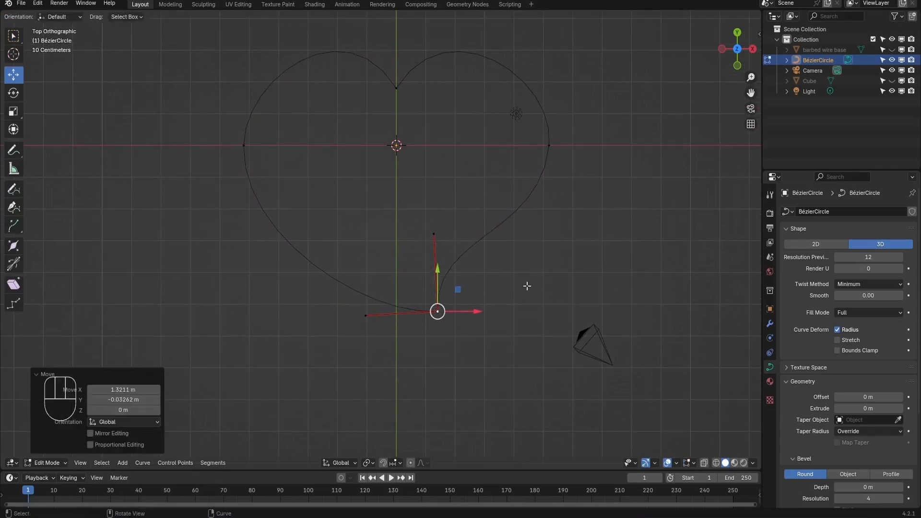
pyautogui.press('Tab')
pyautogui.scroll(-2, 527, 278)
pyautogui.keyDown('shift'); pyautogui.moveTo(510, 272); pyautogui.dragTo(497, 316, button='middle'); pyautogui.keyUp('shift')
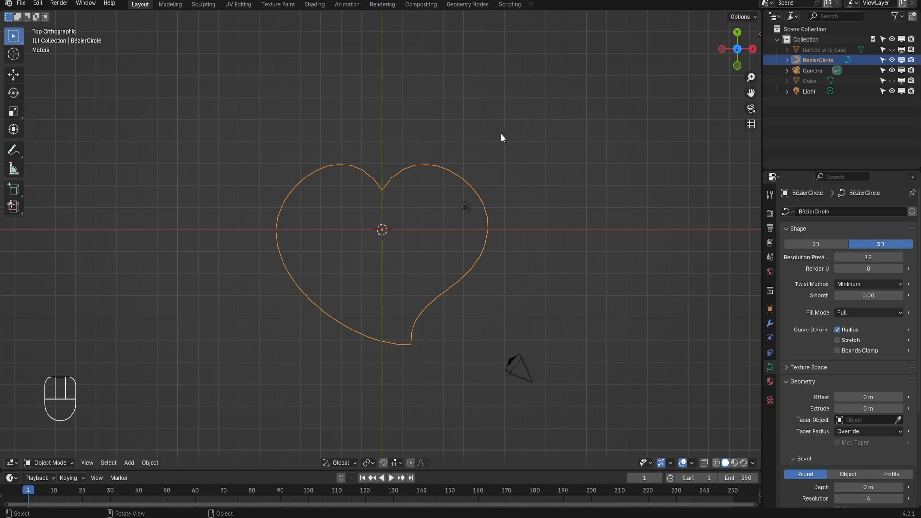
# Unhide the barbed wire base and add an Array modifier to it
pyautogui.click(21, 3)
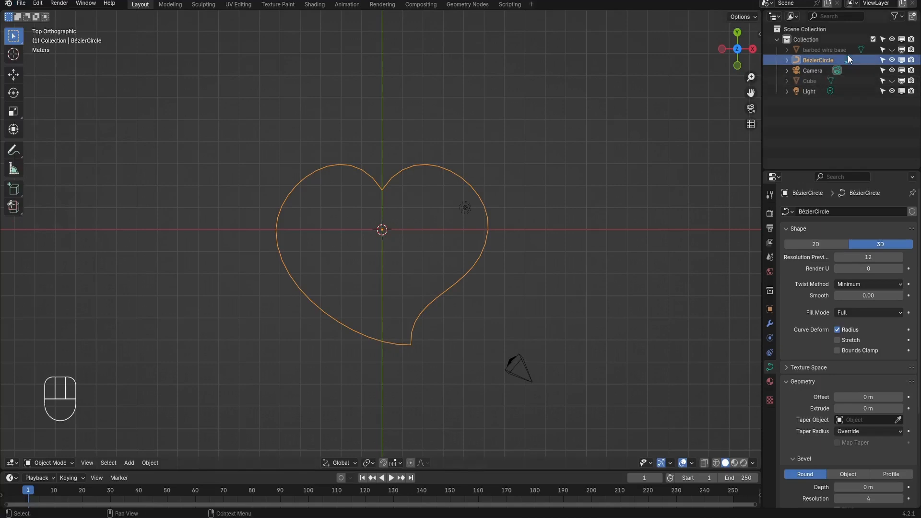
pyautogui.click(892, 49)
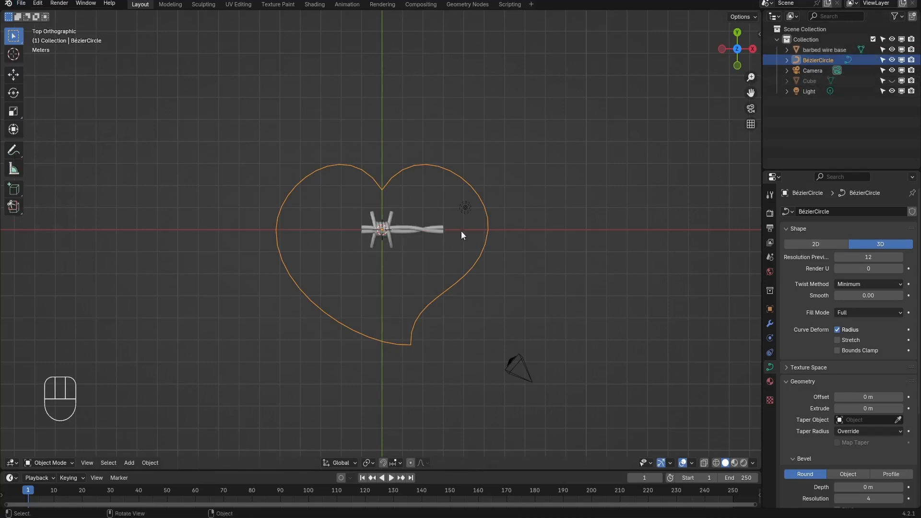
pyautogui.click(404, 231)
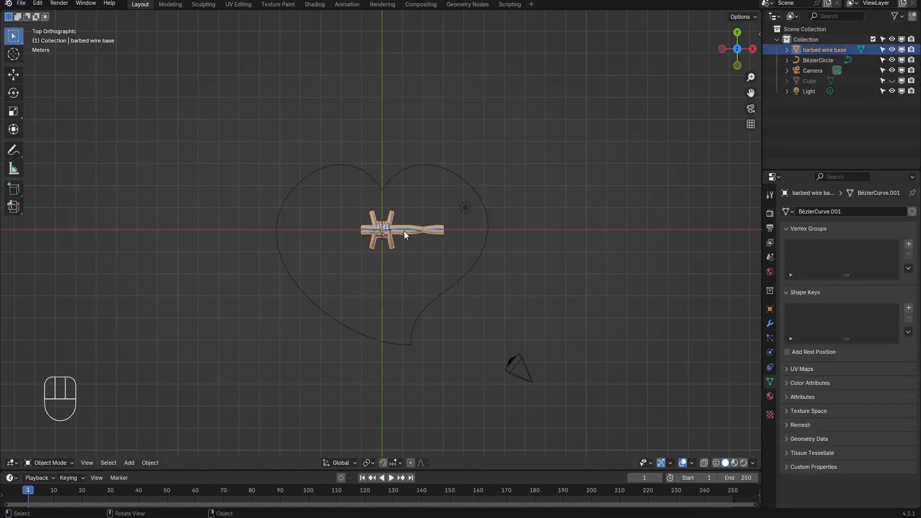
pyautogui.click(770, 324)
pyautogui.click(861, 209)
pyautogui.moveTo(860, 209)
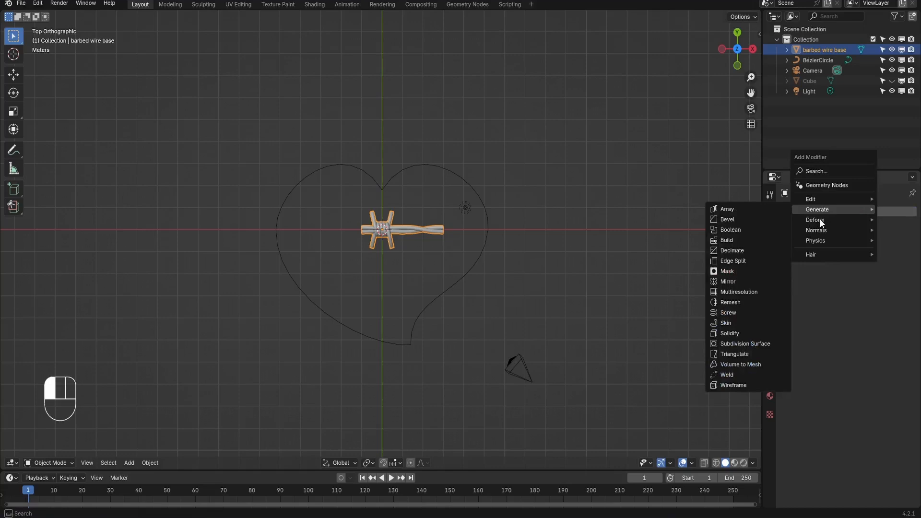
pyautogui.click(742, 208)
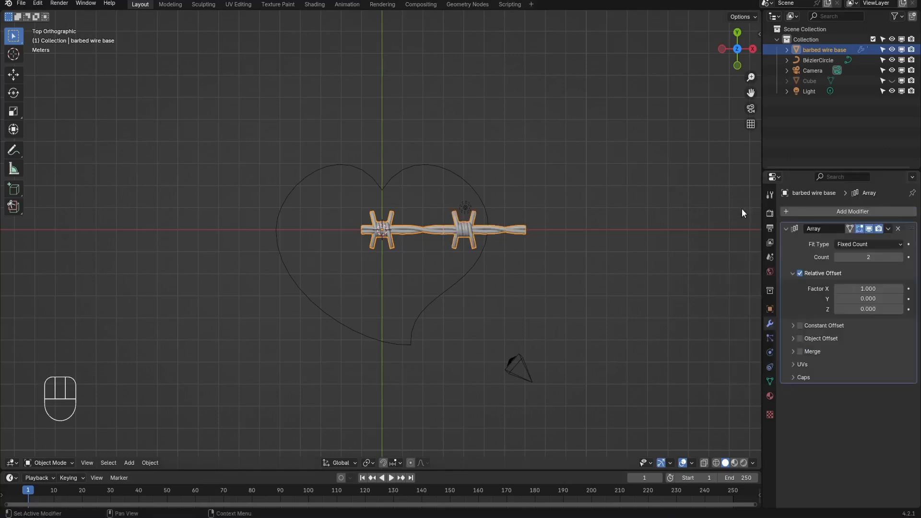
# Set the array's relative offset Factor X to 0.99 and enable Merge
pyautogui.scroll(3, 450, 238)
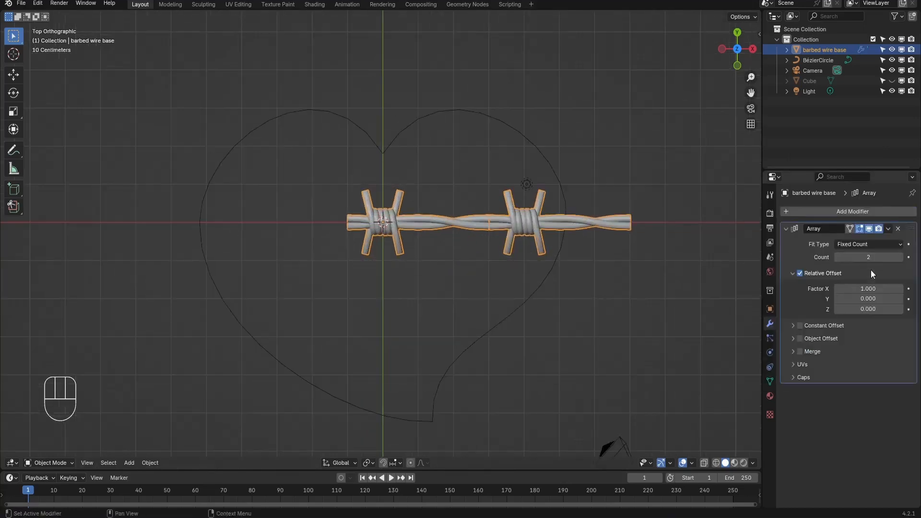
pyautogui.click(879, 288)
pyautogui.write('.99')
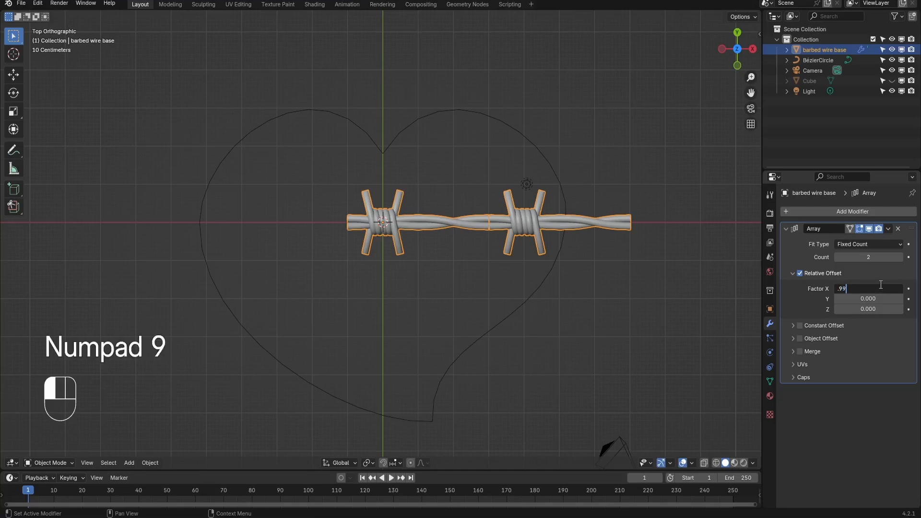
pyautogui.press('Return')
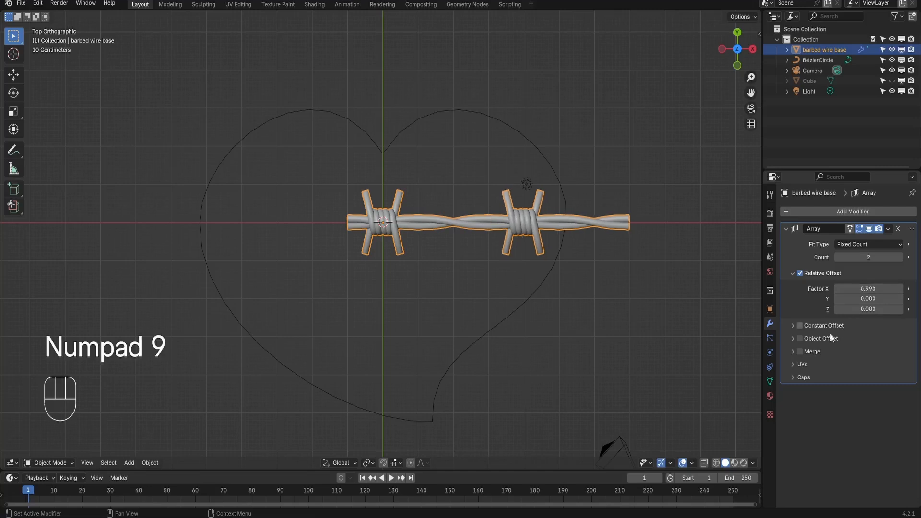
pyautogui.click(799, 352)
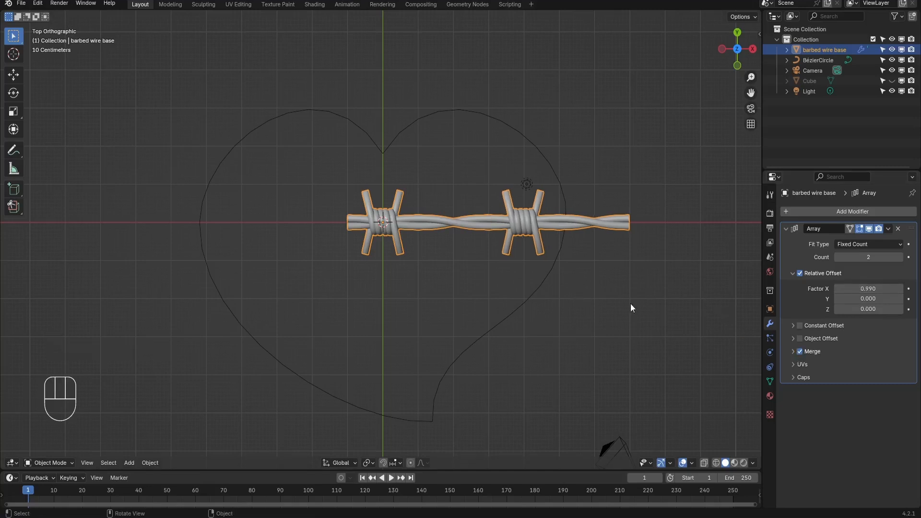
# Add a Curve modifier to the barbed wire base with the heart-shaped BézierCircle as its curve object
pyautogui.scroll(-2, 630, 303)
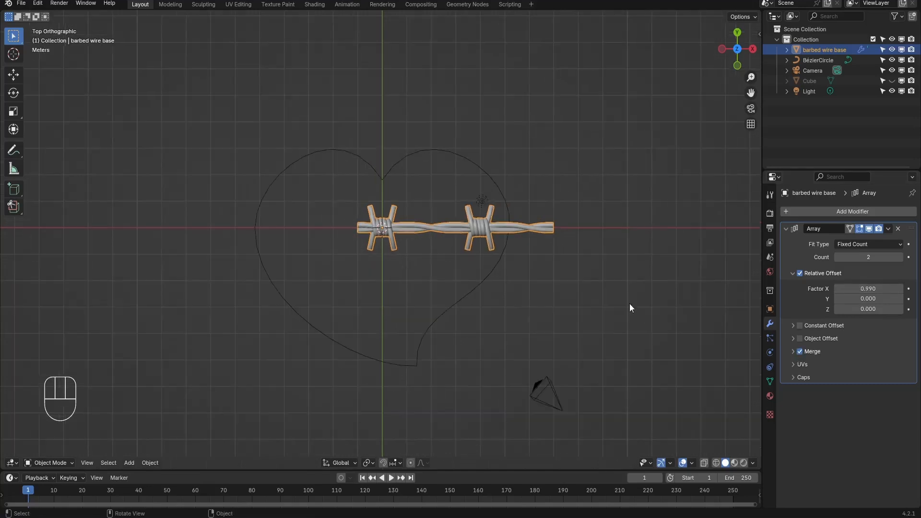
pyautogui.click(871, 209)
pyautogui.moveTo(867, 207)
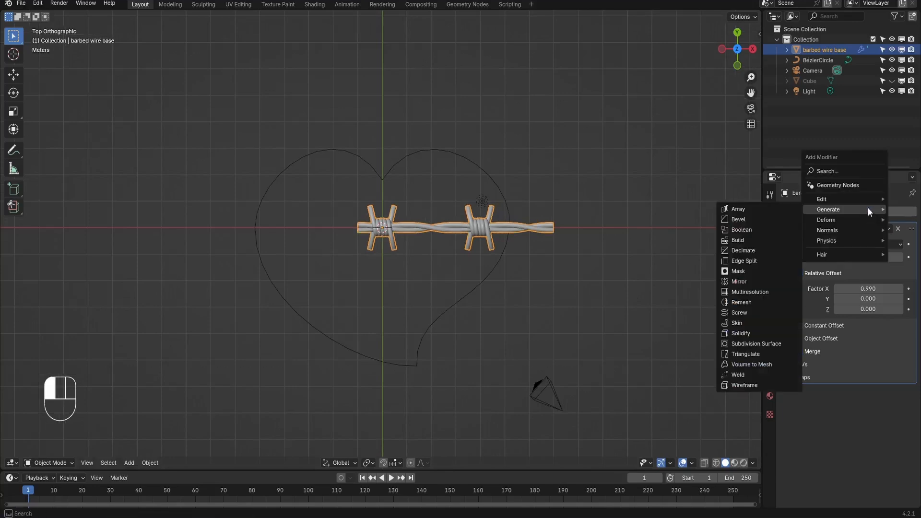
pyautogui.moveTo(833, 220)
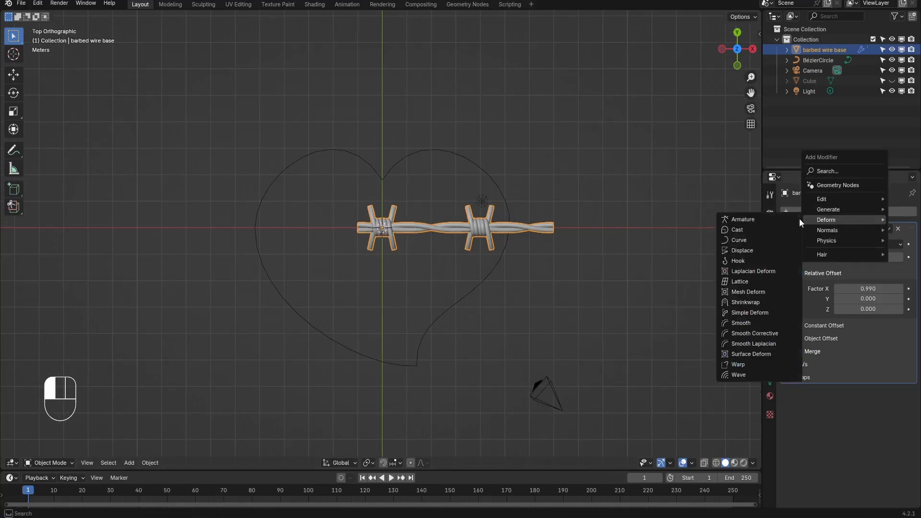
pyautogui.click(754, 240)
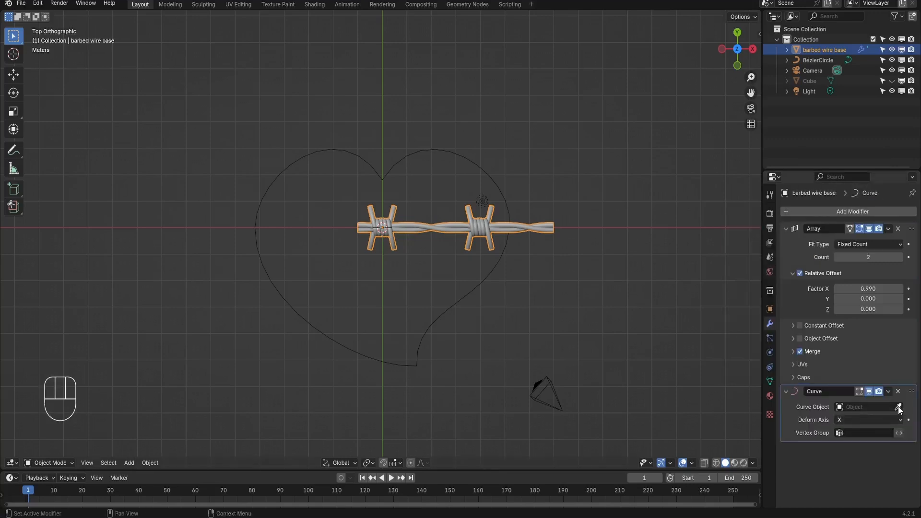
pyautogui.click(857, 407)
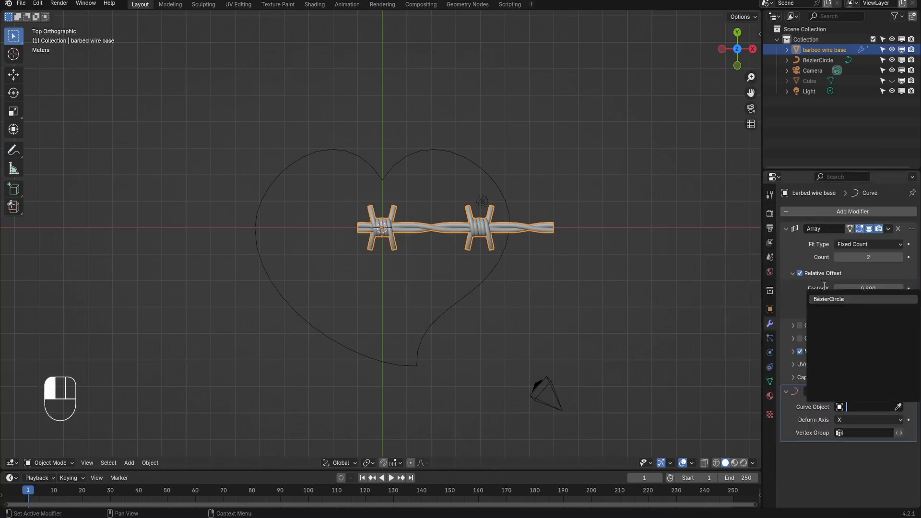
pyautogui.click(898, 407)
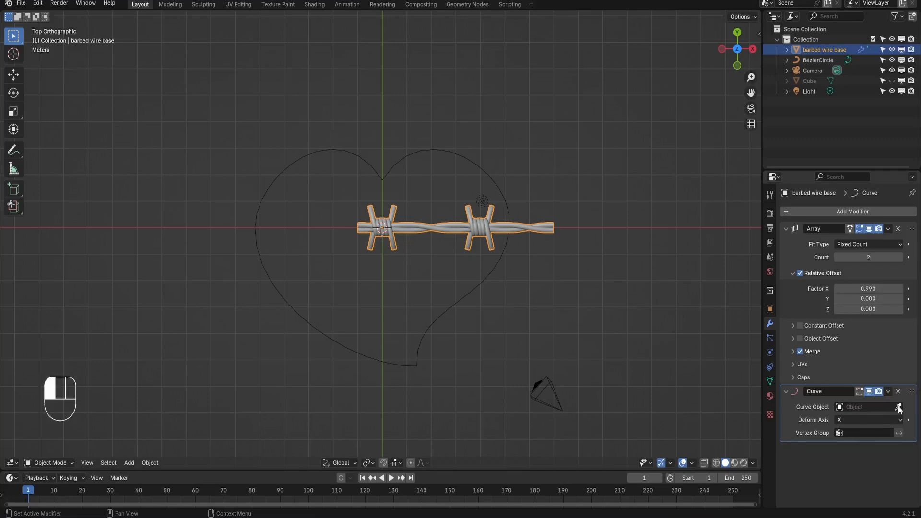
pyautogui.click(491, 169)
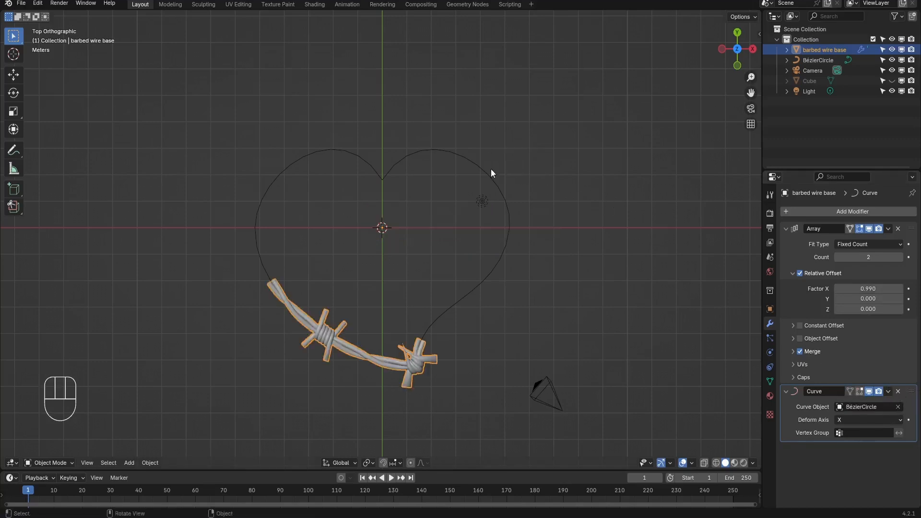
# Raise the barbed wire array's count to 8 so the copies run around the whole heart
pyautogui.click(901, 258)
pyautogui.click(901, 257)
pyautogui.click(900, 258)
pyautogui.click(900, 257)
pyautogui.click(900, 258)
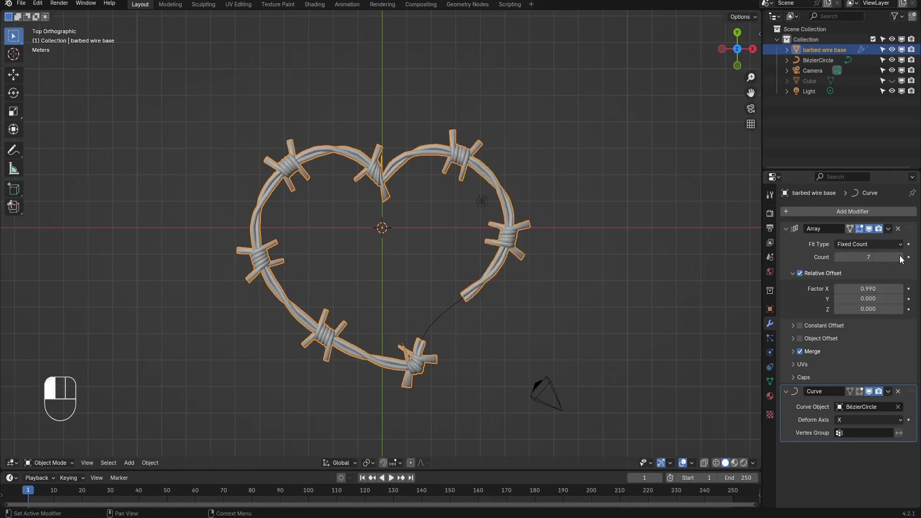
pyautogui.click(900, 258)
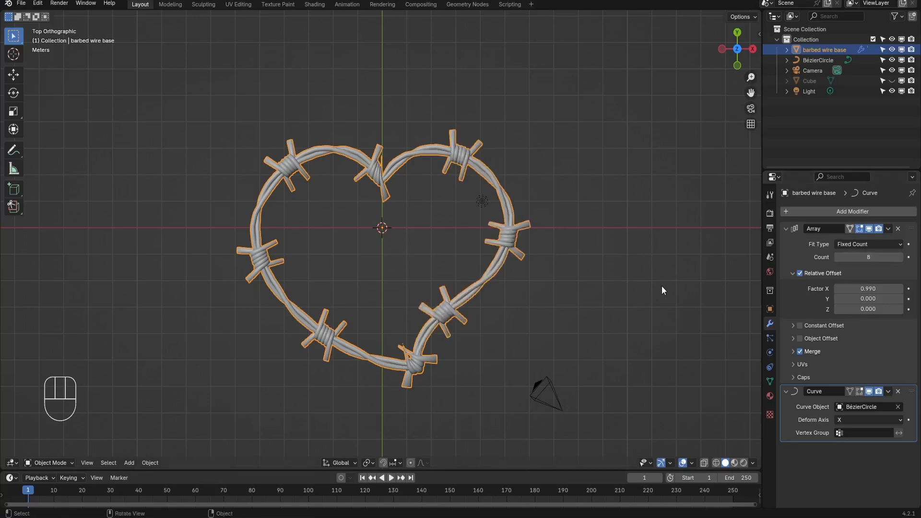
# Scale the barbed wire base down to about 0.633 and raise its array count to 12 to close the heart
pyautogui.press('s')
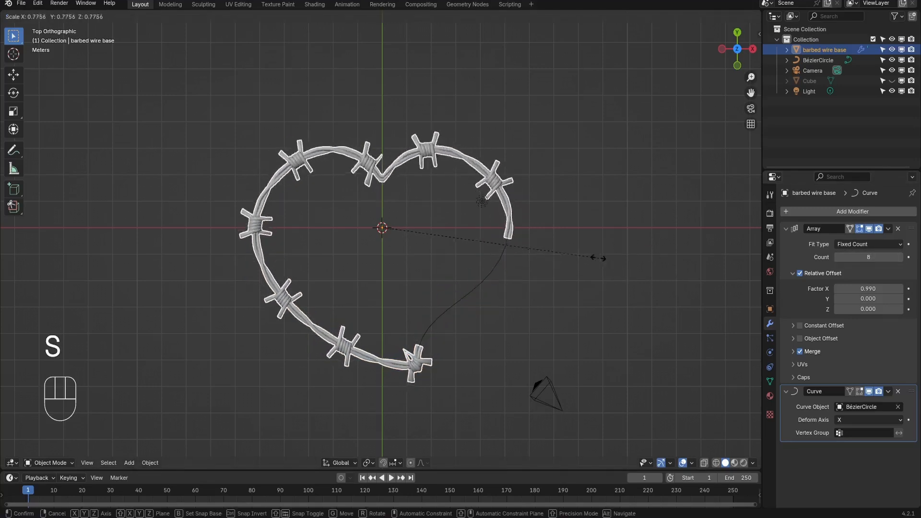
pyautogui.click(562, 232)
pyautogui.click(900, 257)
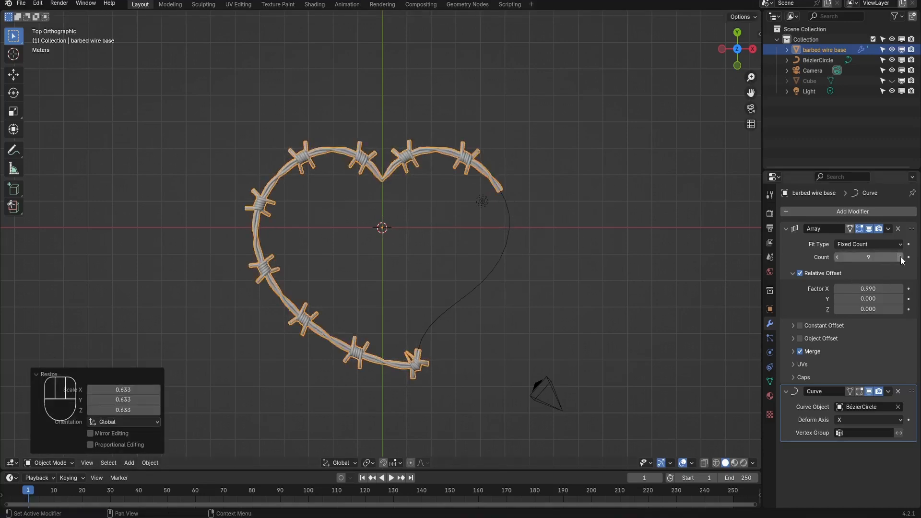
pyautogui.click(899, 257)
pyautogui.click(900, 257)
pyautogui.click(900, 257)
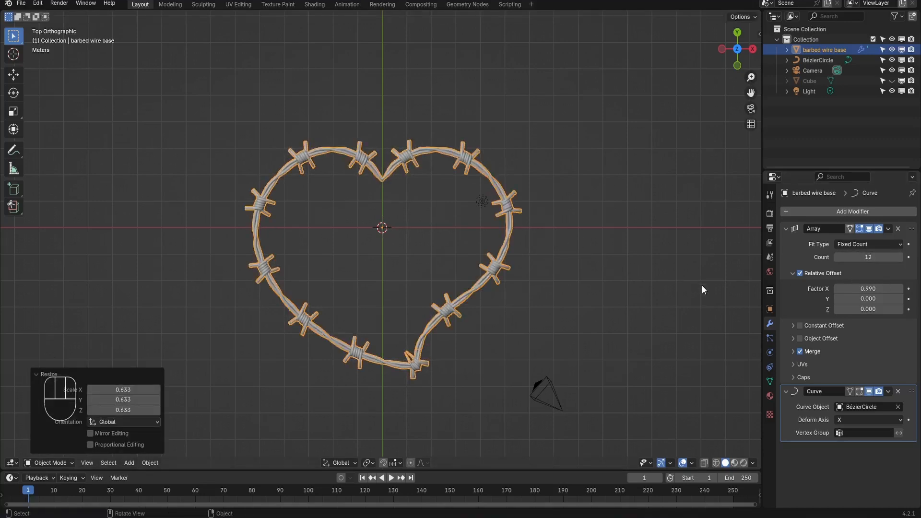
# Fine-tune the barbed wire's scale by about 1.001 to fit the heart's closure, and deselect it
pyautogui.press('s')
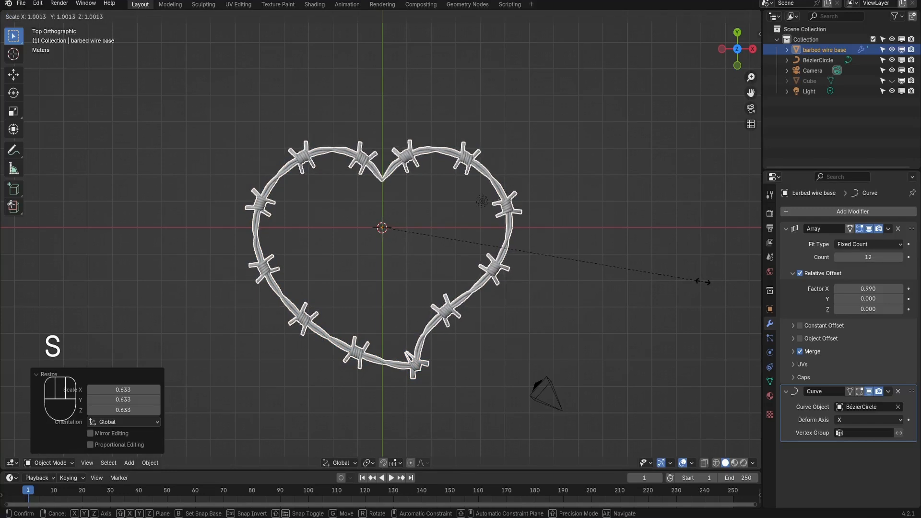
pyautogui.click(703, 282)
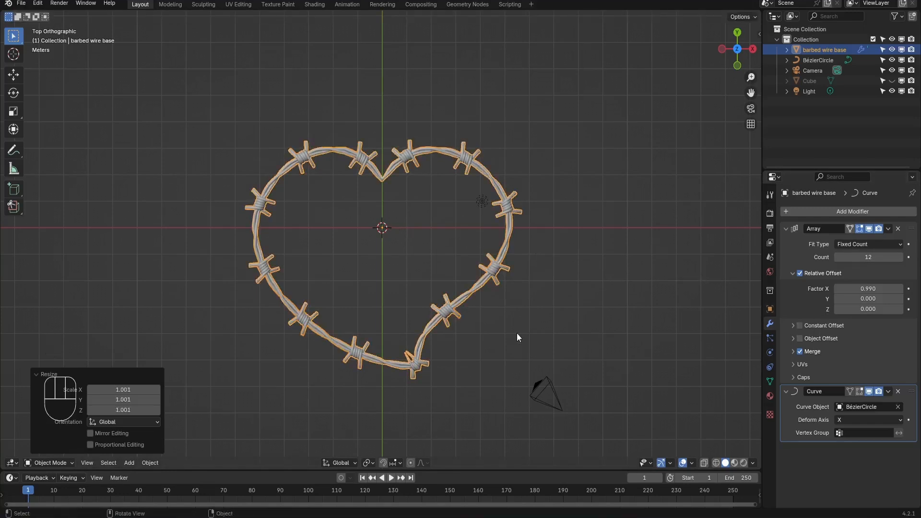
pyautogui.click(534, 245)
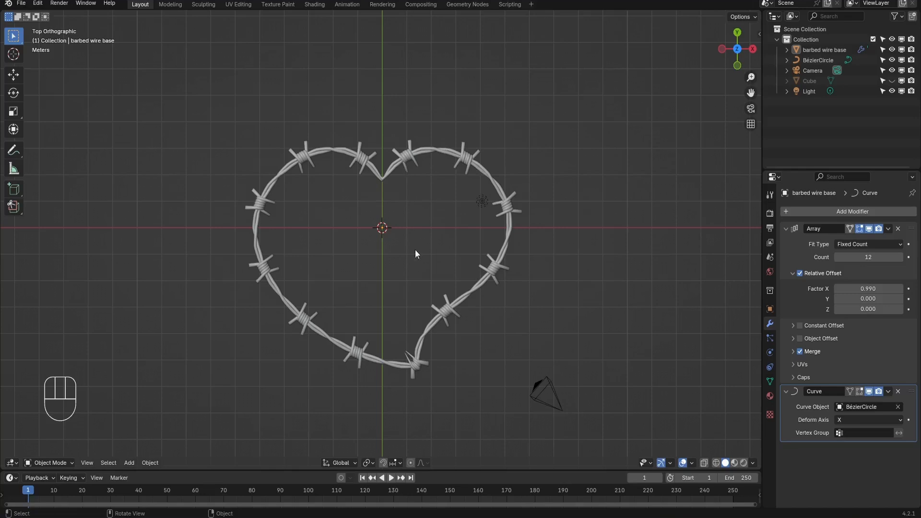
pyautogui.moveTo(416, 251)
pyautogui.mouseDown(button='middle')
pyautogui.moveTo(429, 187)
pyautogui.moveTo(464, 156)
pyautogui.moveTo(415, 169)
pyautogui.moveTo(410, 254)
pyautogui.mouseUp(button='middle')
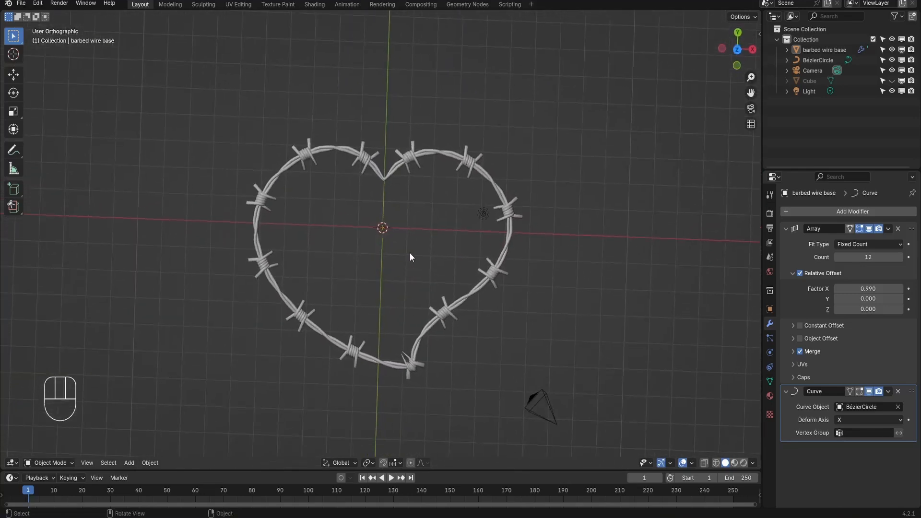